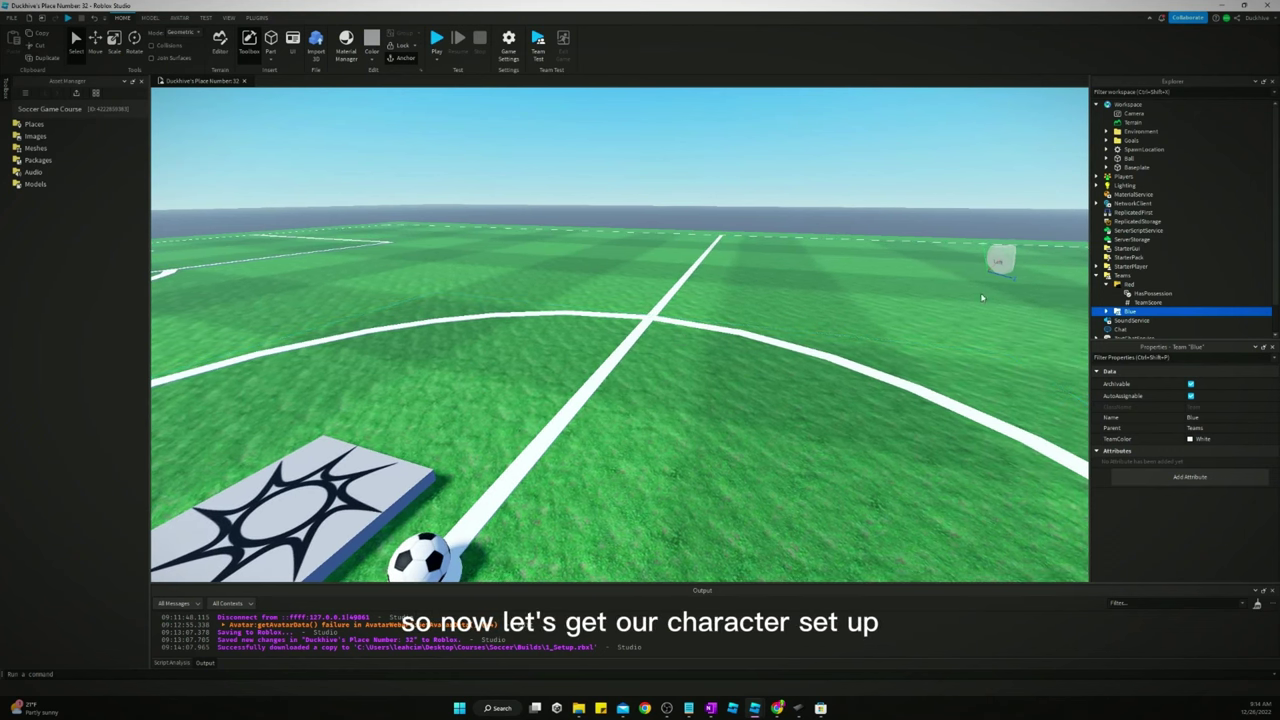
# Step: Insert an R15 block rig into the Workspace with the Rig Builder
pyautogui.click(1097, 276)
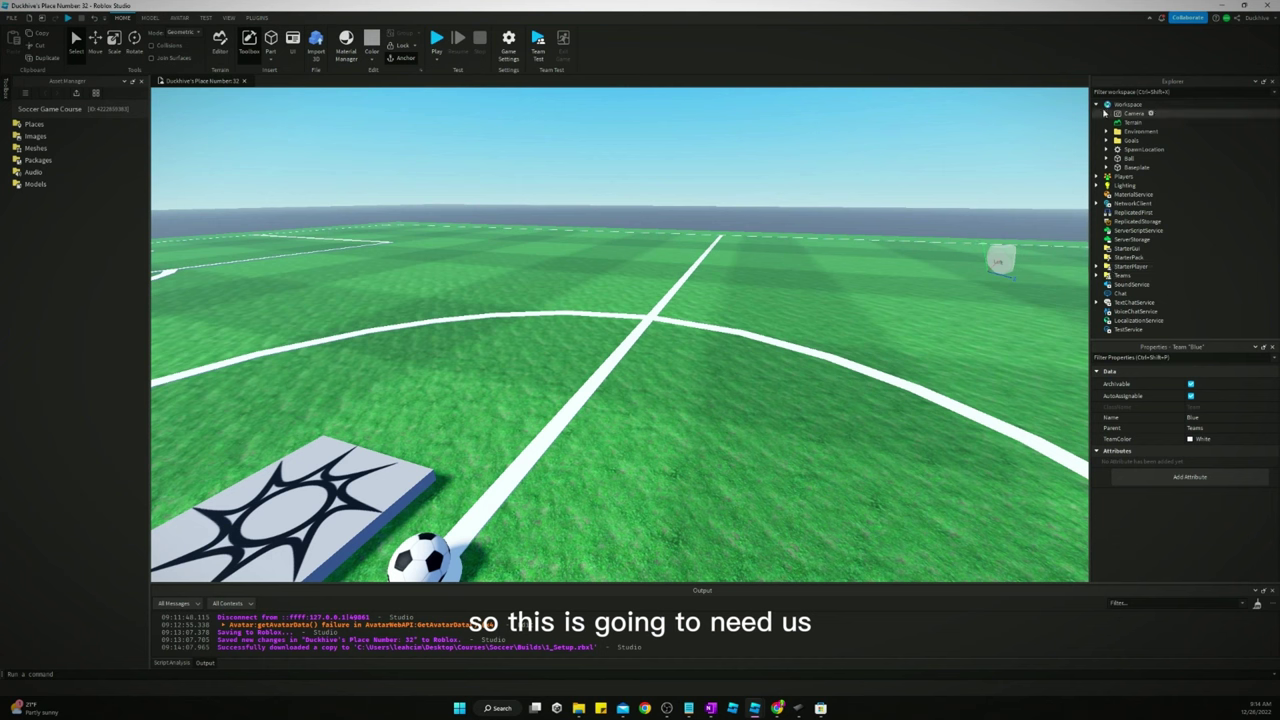
pyautogui.click(1128, 104)
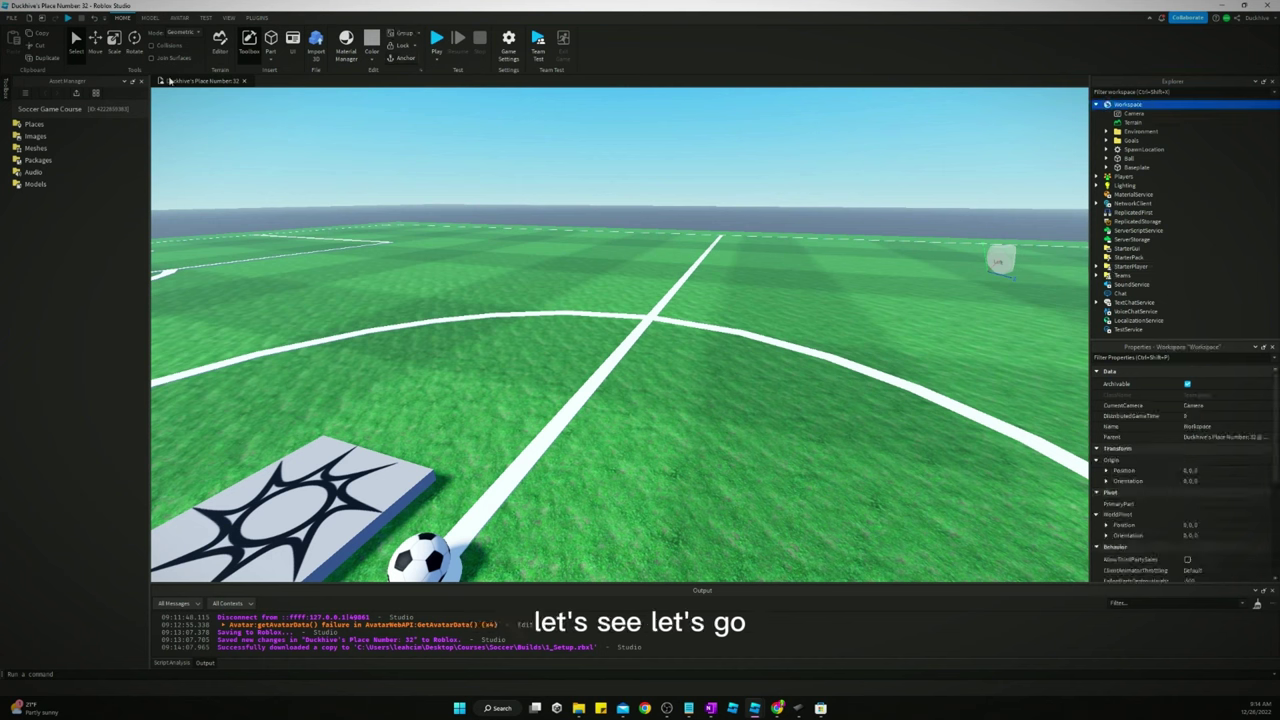
pyautogui.click(180, 18)
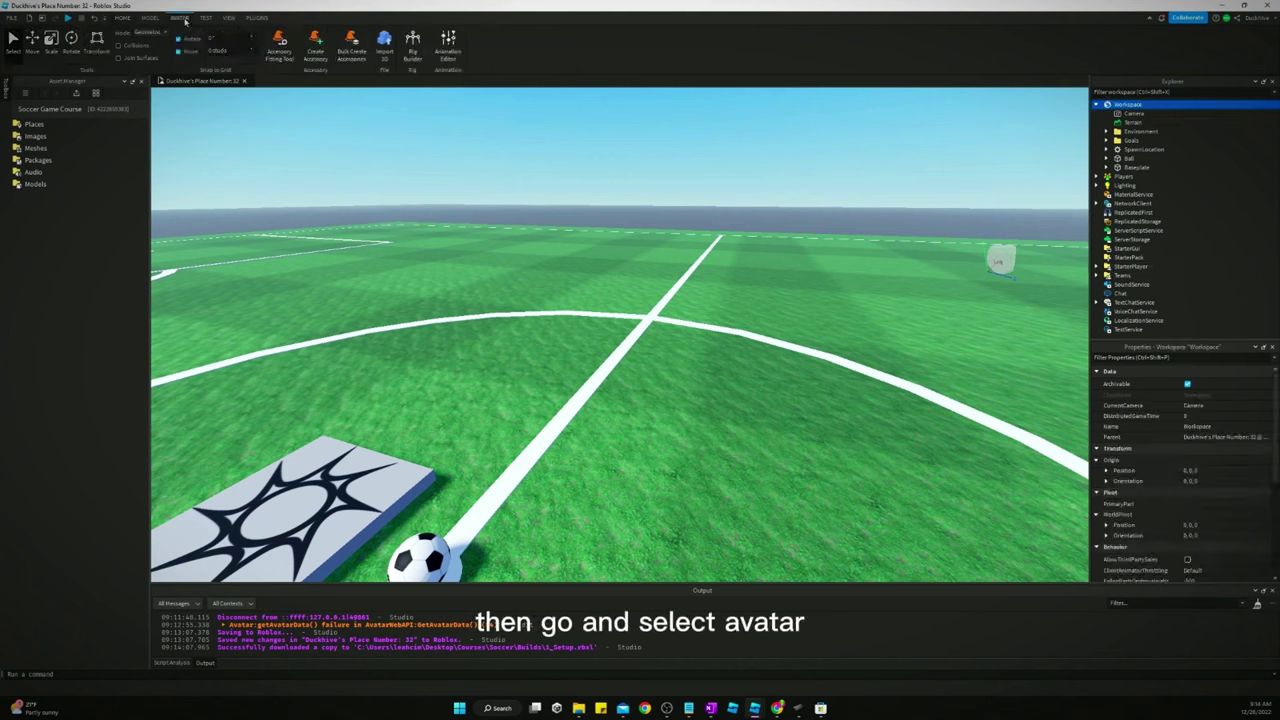
pyautogui.click(414, 58)
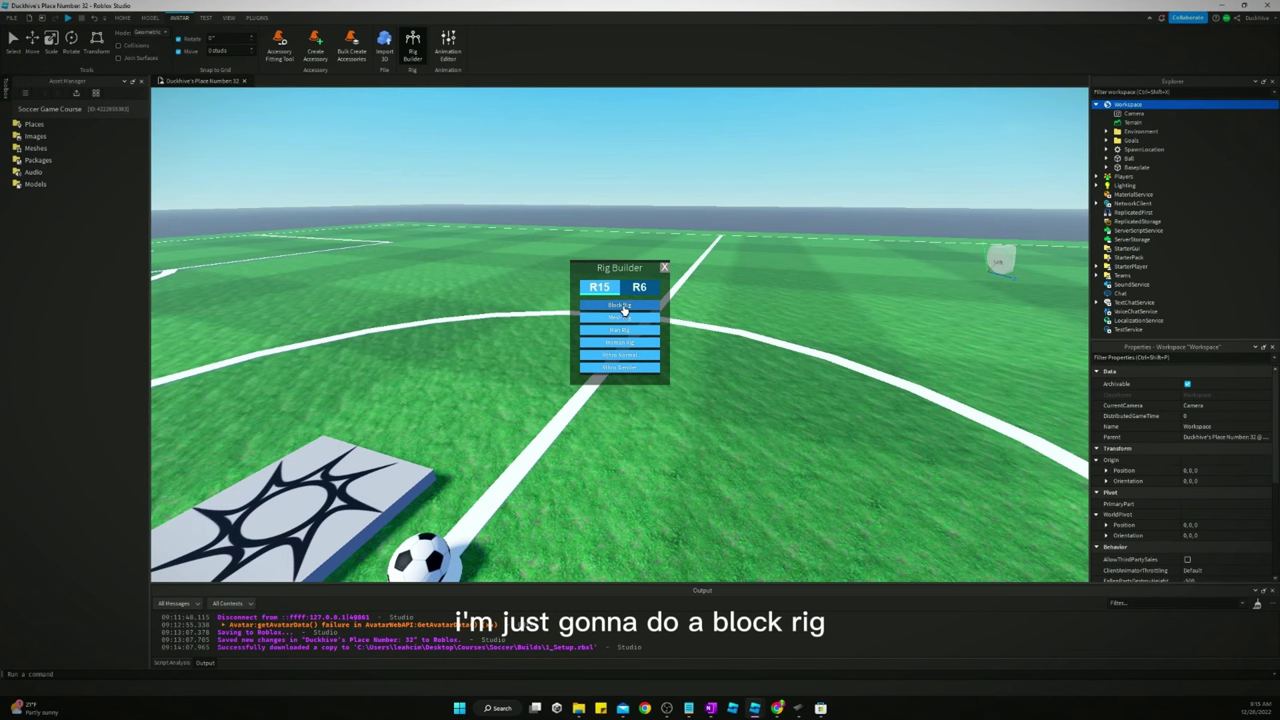
pyautogui.click(620, 306)
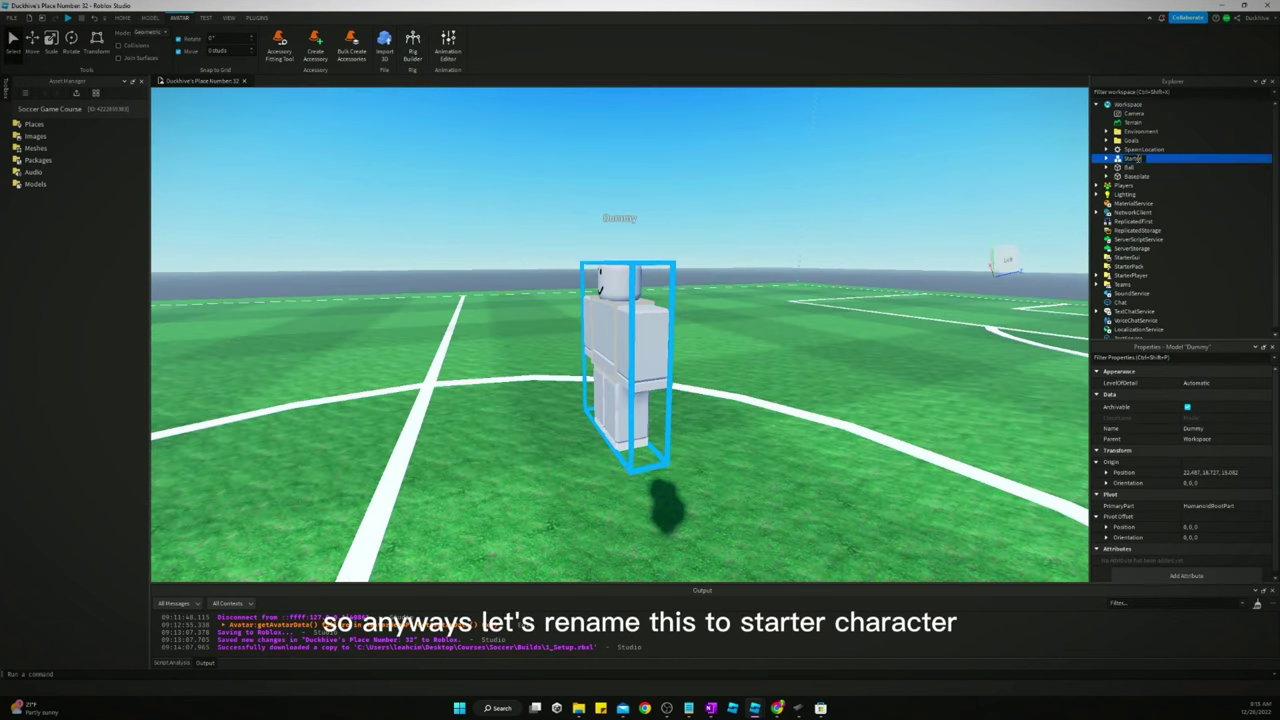
# Step: Rename the dummy rig to StarterCharacter and move it into StarterPlayer
pyautogui.press('Return')
pyautogui.moveTo(1143, 155); pyautogui.dragTo(1115, 272)
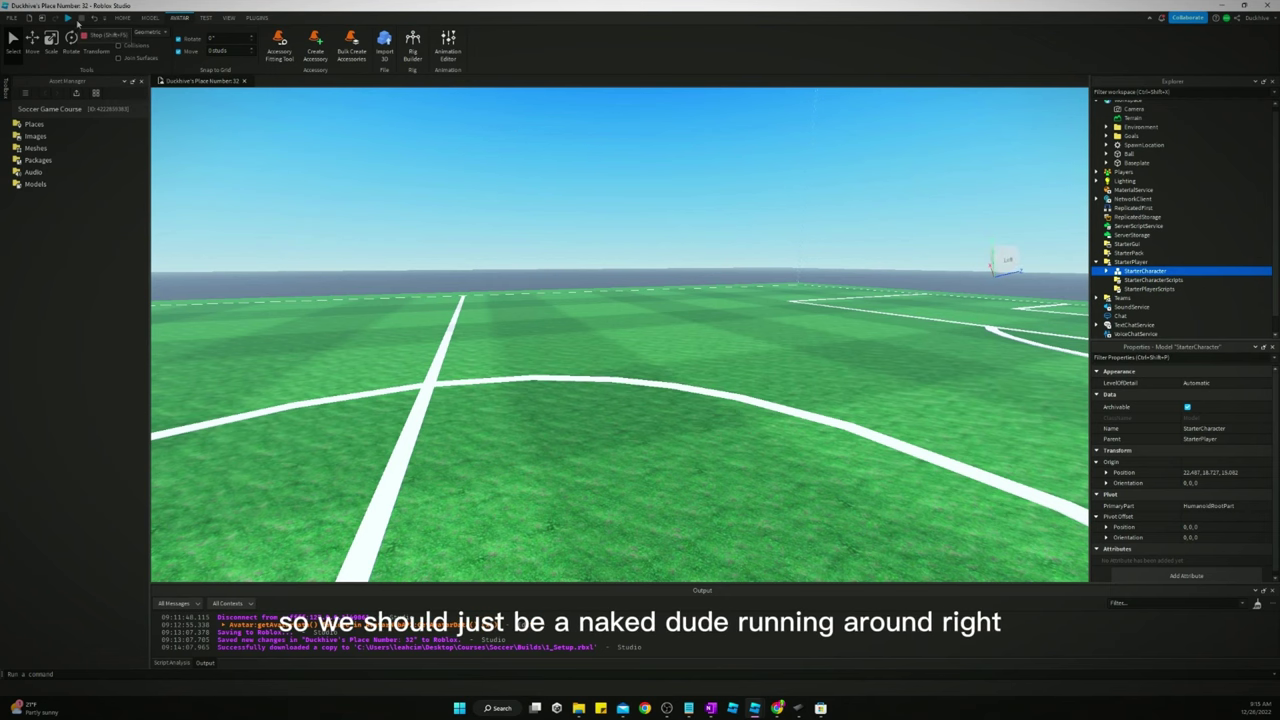
# Step: Playtest the game with the starter character and turn off Anchored on its HumanoidRootPart
pyautogui.click(69, 18)
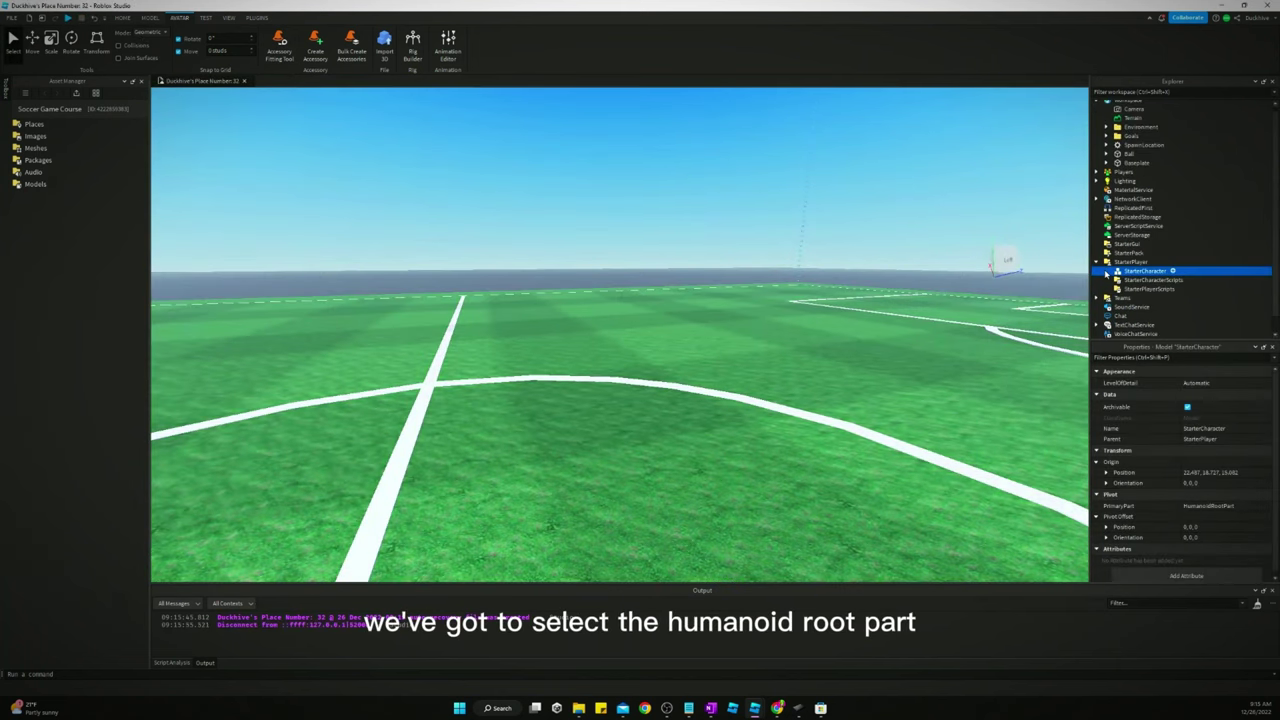
pyautogui.click(1106, 271)
pyautogui.scroll(-4, 1150, 262)
pyautogui.click(1155, 253)
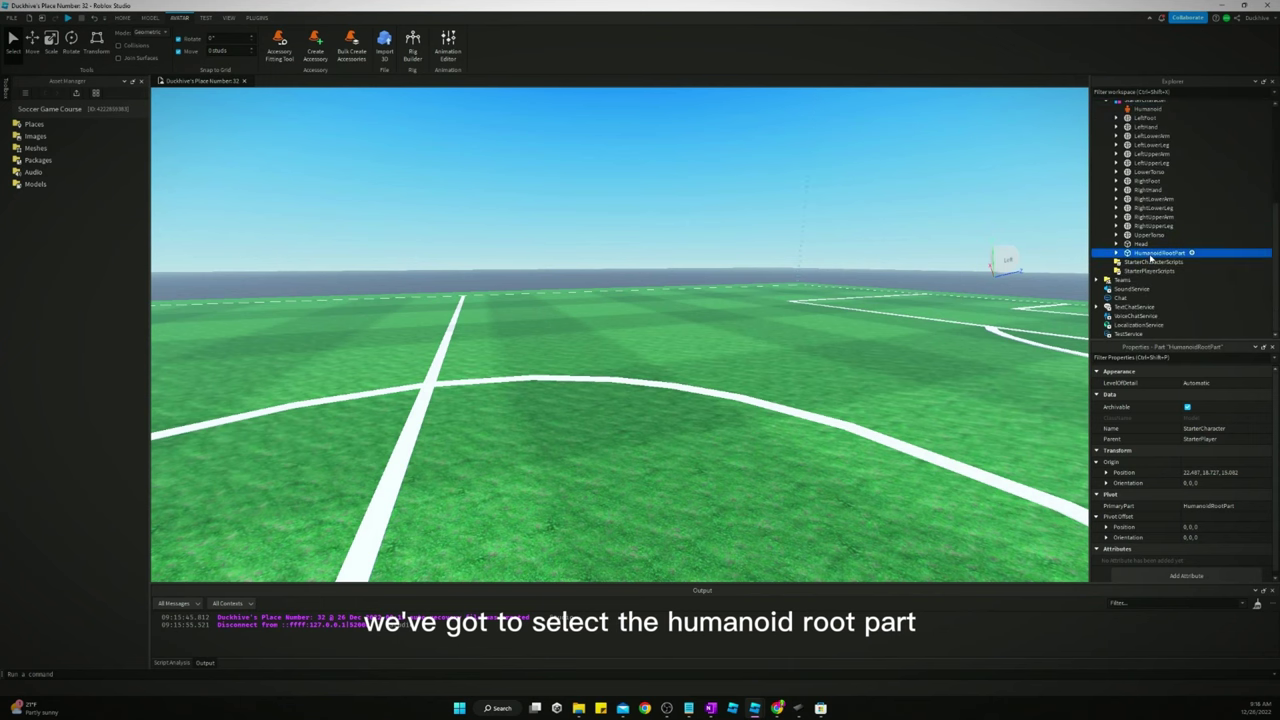
pyautogui.scroll(-5, 1190, 461)
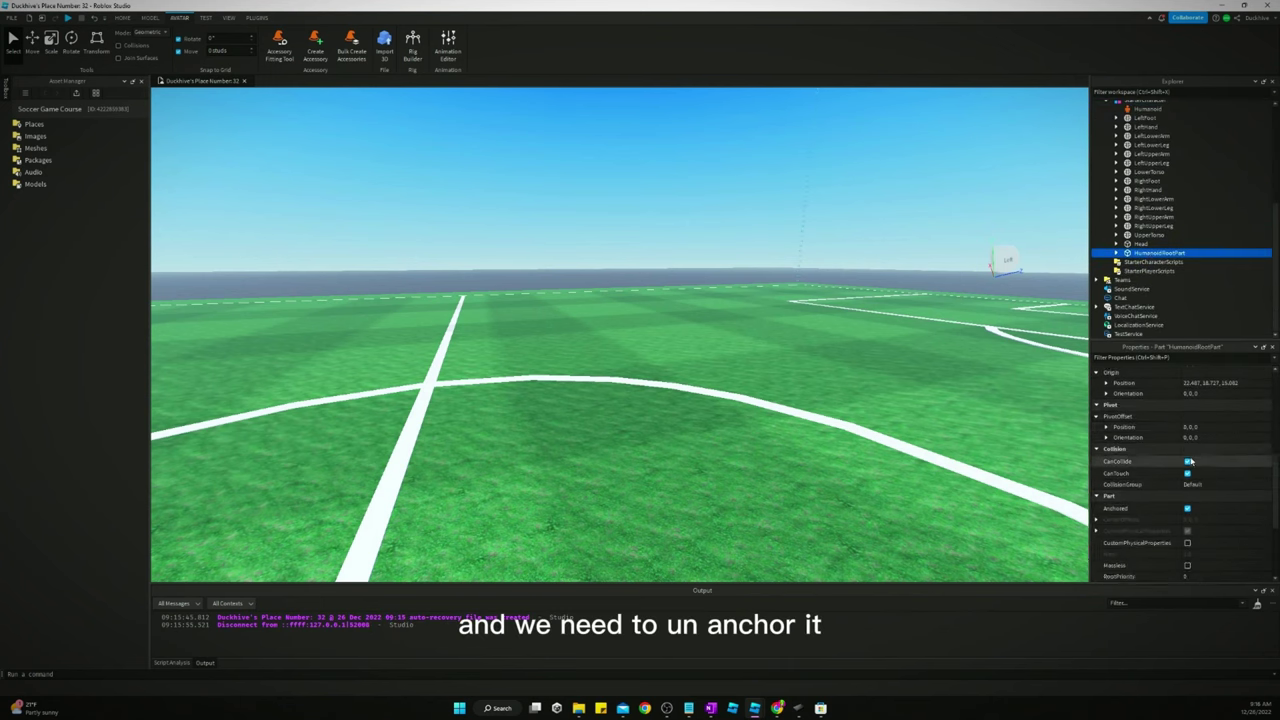
pyautogui.scroll(-2, 1190, 461)
pyautogui.click(1187, 478)
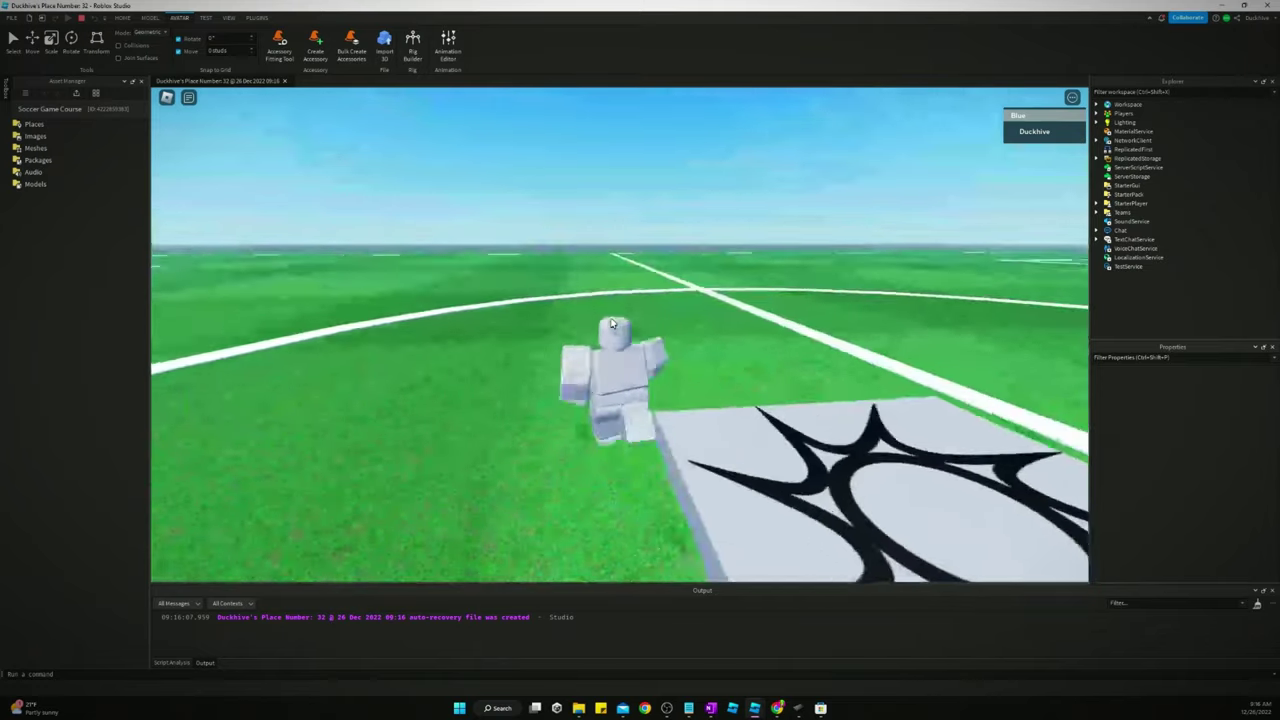
# Step: Walk the character around the field in a playtest, view it from other angles, and stop the test
pyautogui.press('w')
pyautogui.moveTo(611, 319); pyautogui.dragTo(611, 323, button='right')
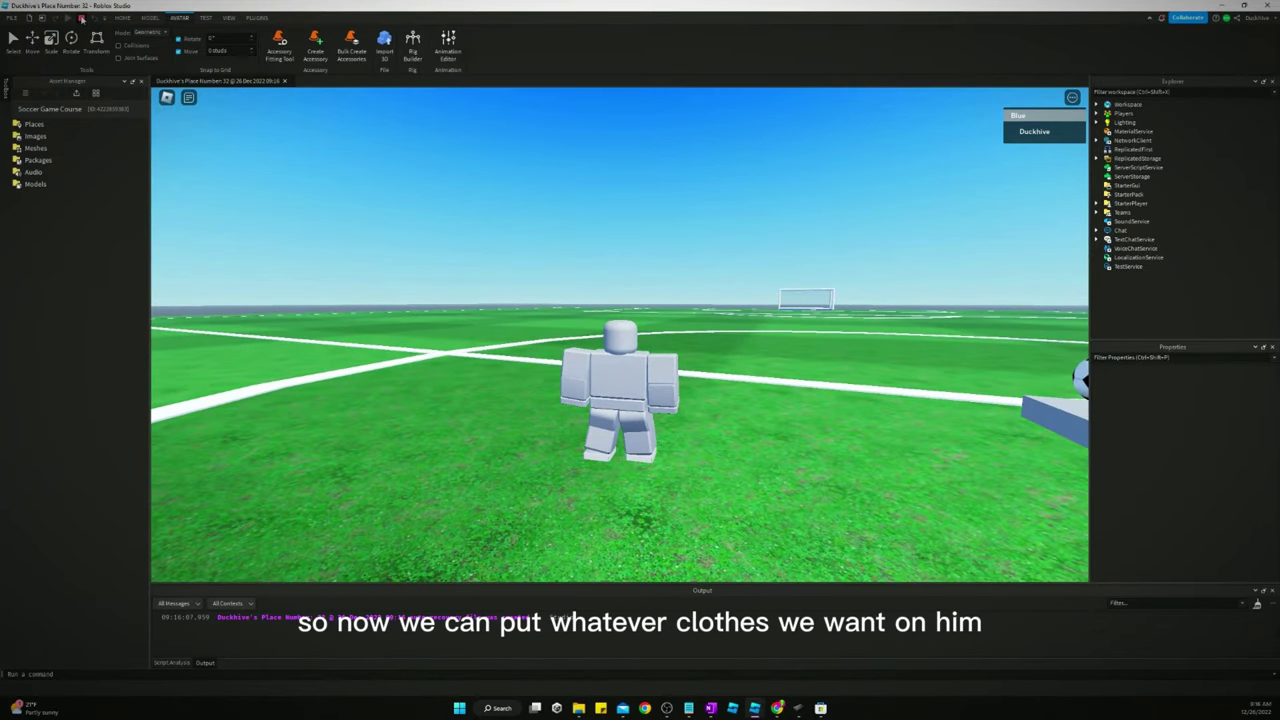
pyautogui.click(82, 18)
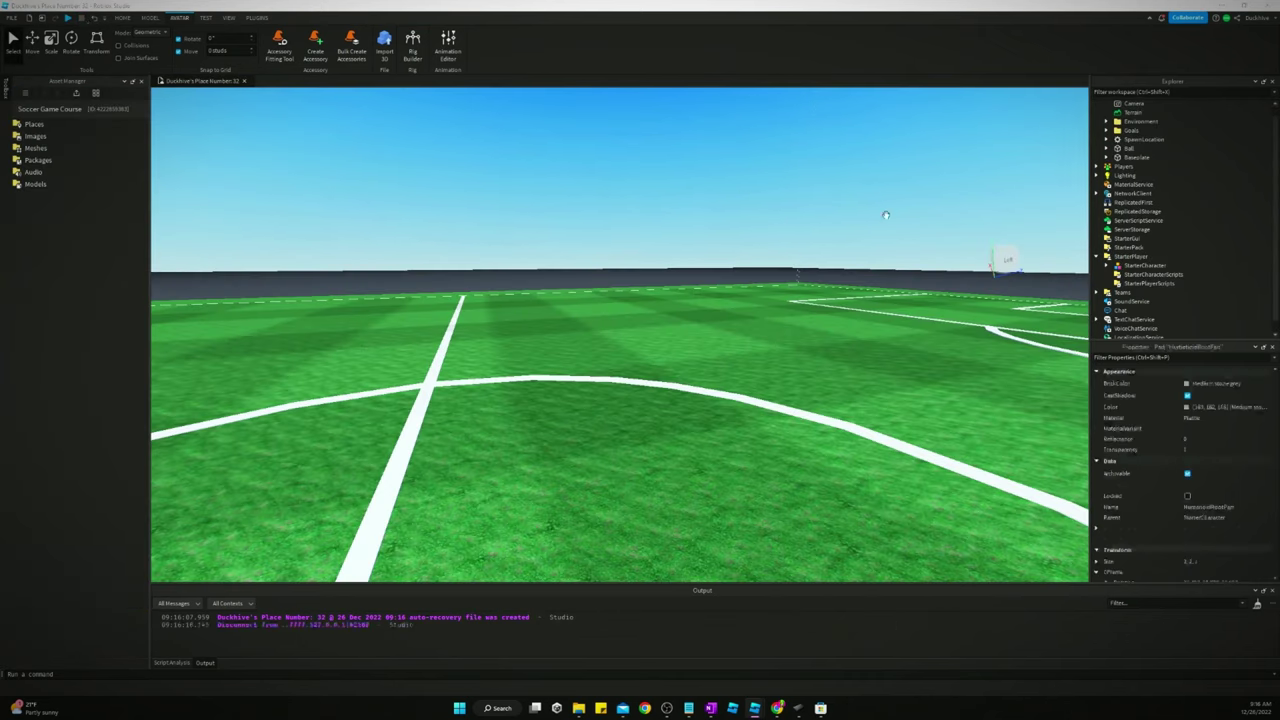
# Step: Move StarterCharacter from StarterPlayer back into the Workspace and expand its parts
pyautogui.moveTo(1144, 266); pyautogui.dragTo(1128, 104)
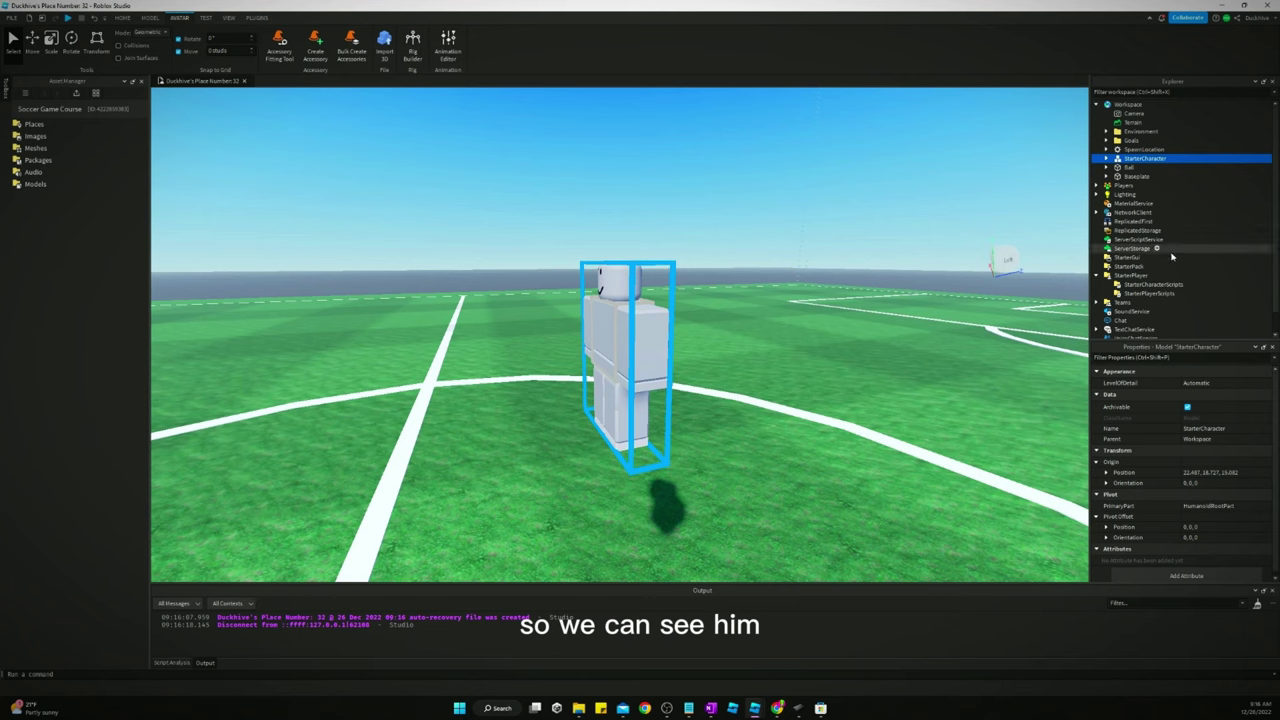
pyautogui.click(1107, 158)
pyautogui.scroll(-1, 1108, 160)
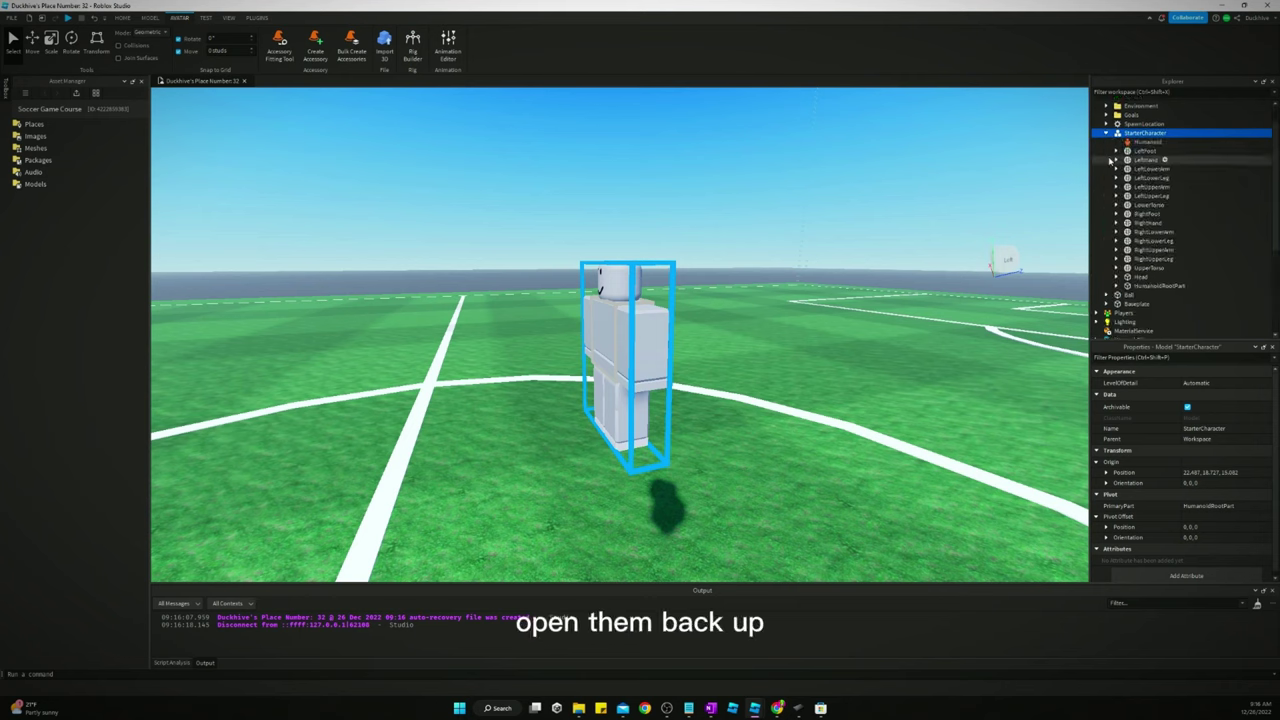
# Step: Add a Shirt object to StarterCharacter and rename it Shirt
pyautogui.click(1170, 133)
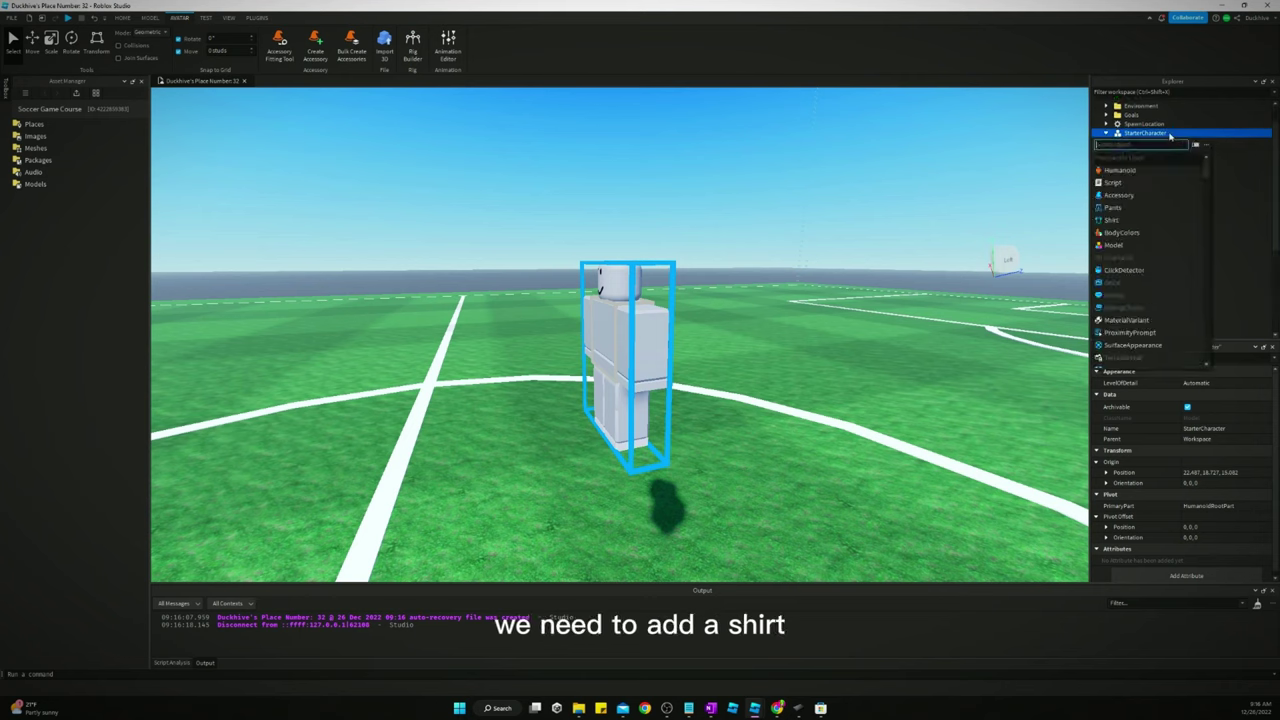
pyautogui.write('shirt')
pyautogui.press('Return')
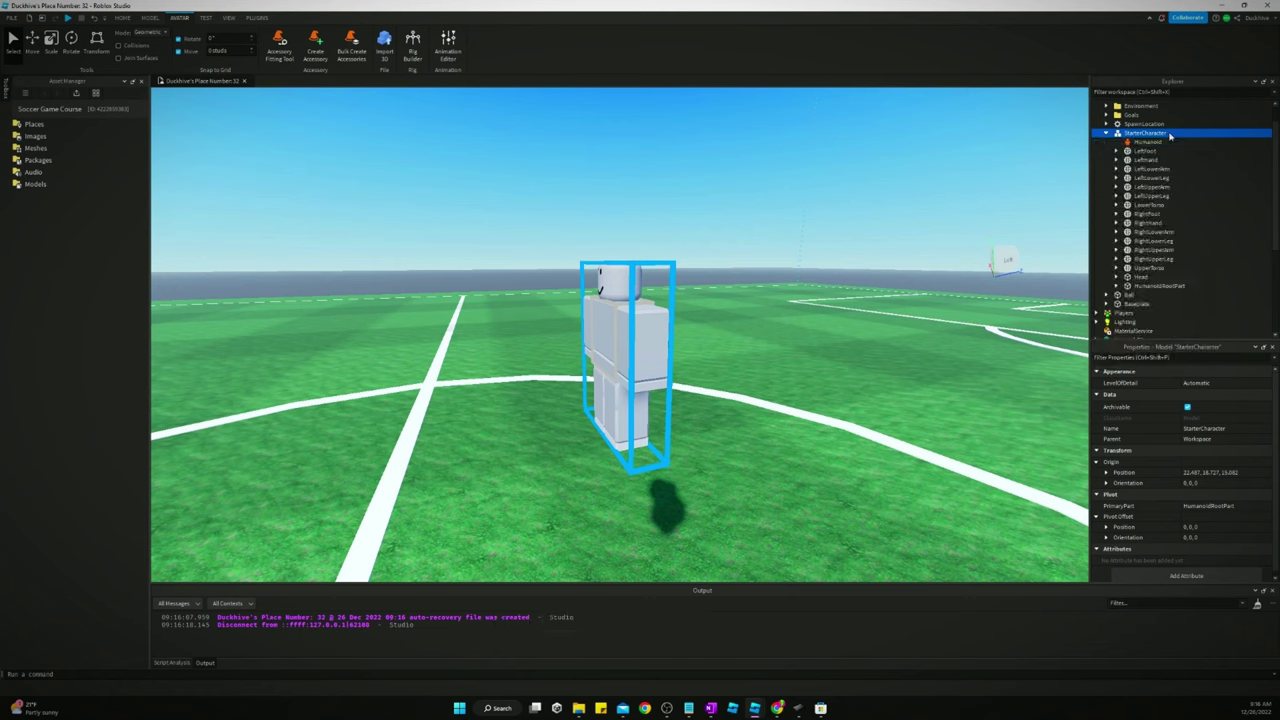
pyautogui.click(1146, 142)
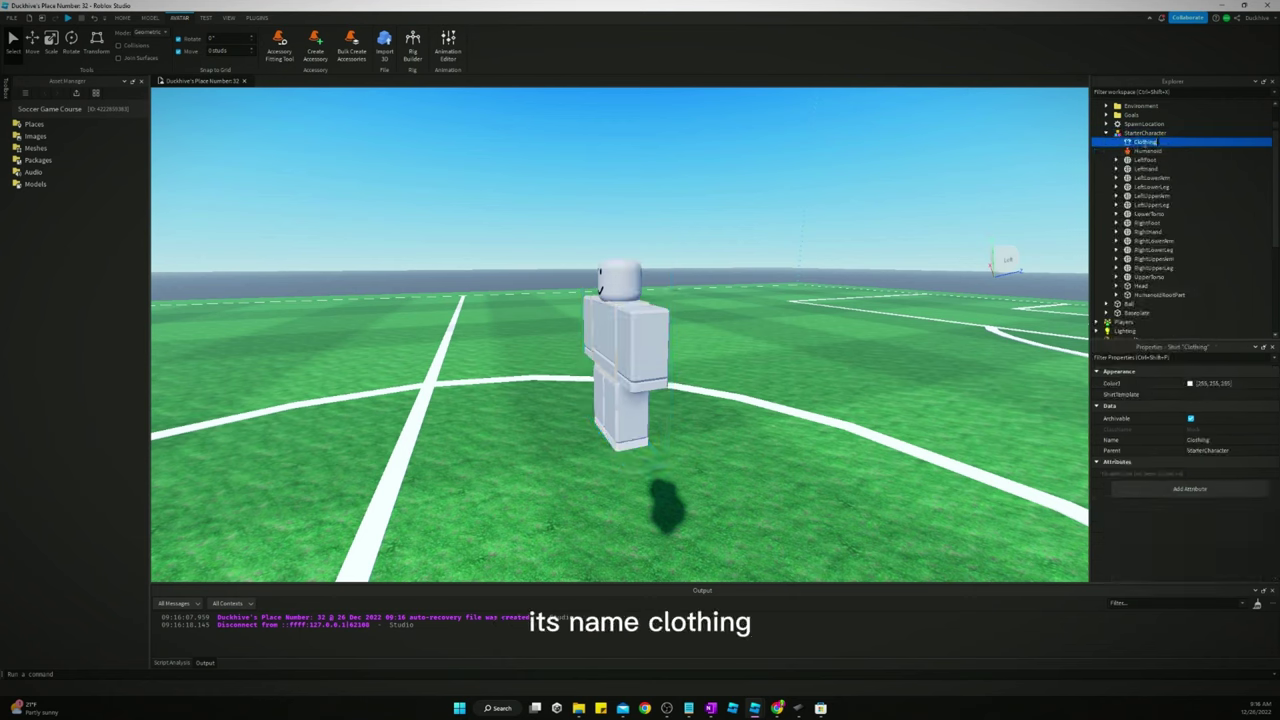
pyautogui.press('Return')
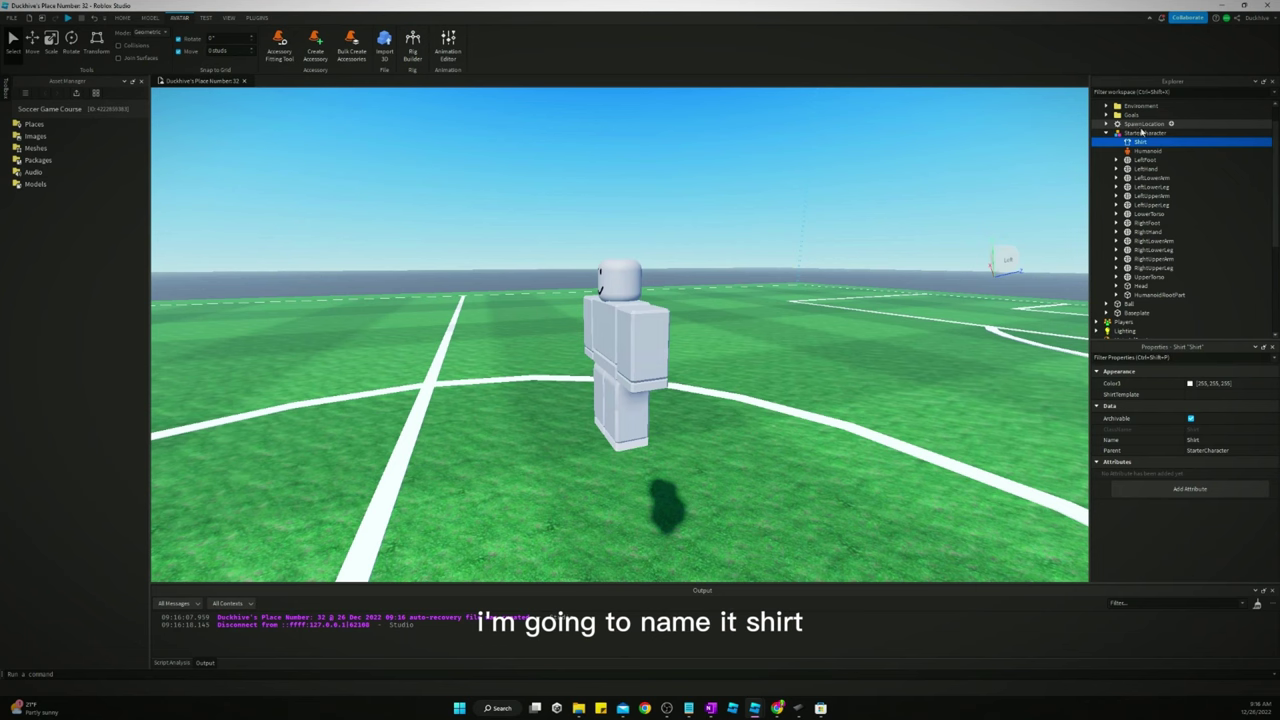
# Step: Add a Pants object to StarterCharacter and rename it Pants
pyautogui.click(1172, 133)
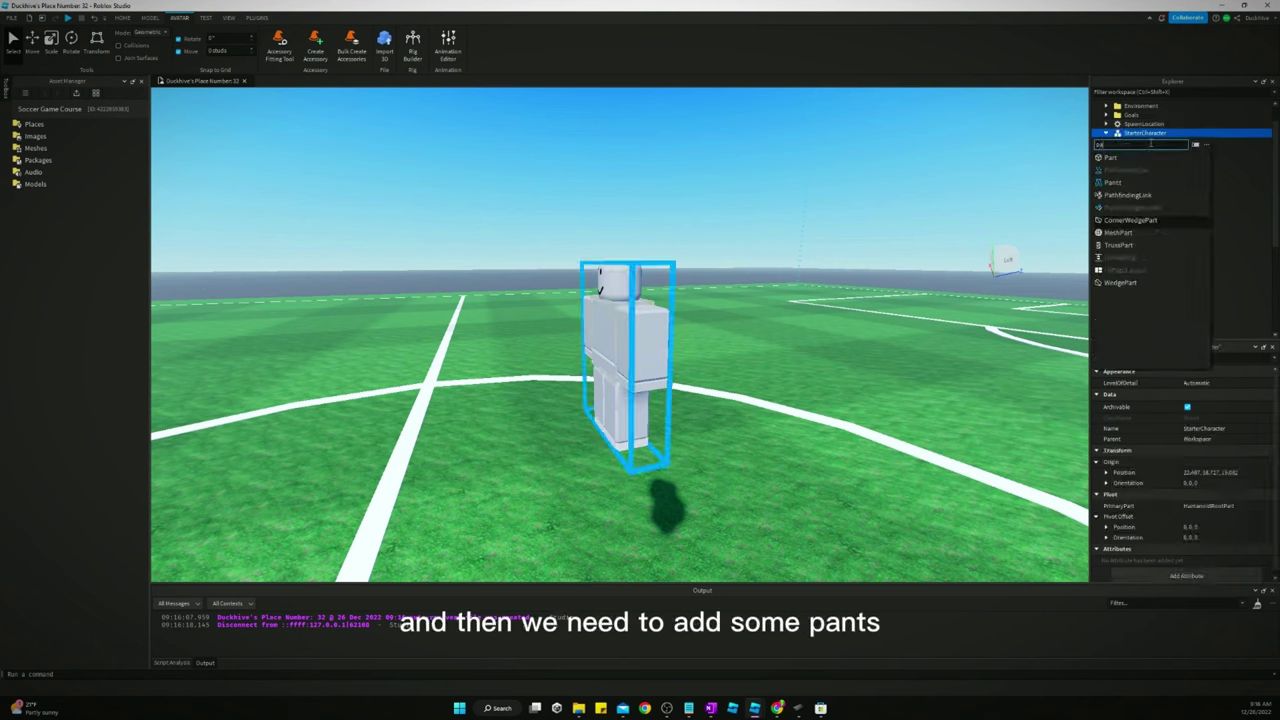
pyautogui.click(1151, 144)
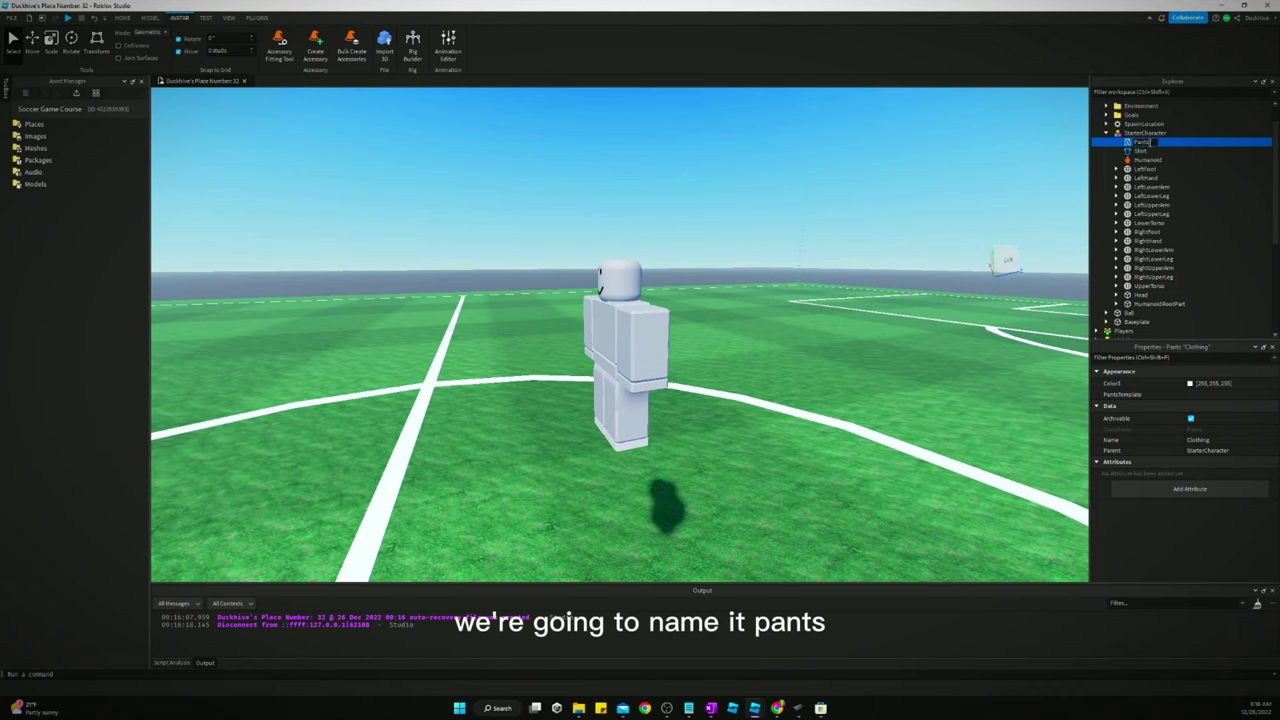
pyautogui.click(1140, 151)
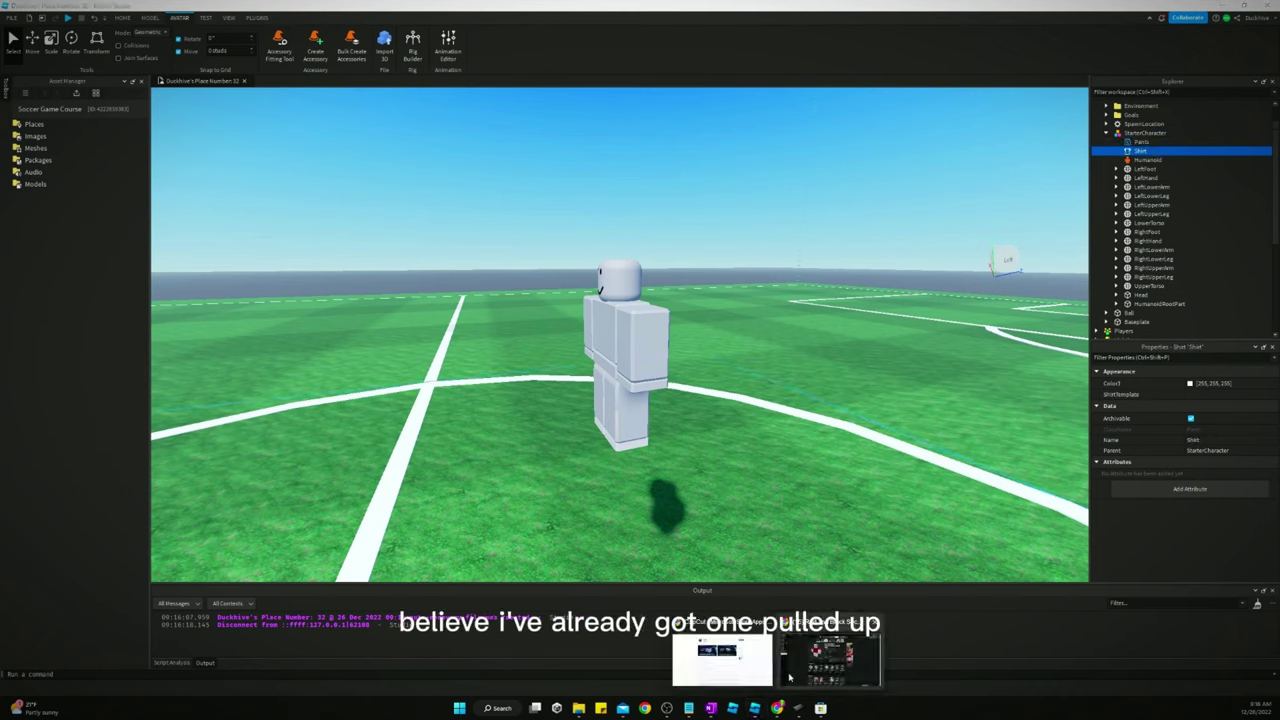
# Step: Switch to the browser and copy the asset ID from the Red and Black Soccer/Football Jersey Shirt page address
pyautogui.click(791, 677)
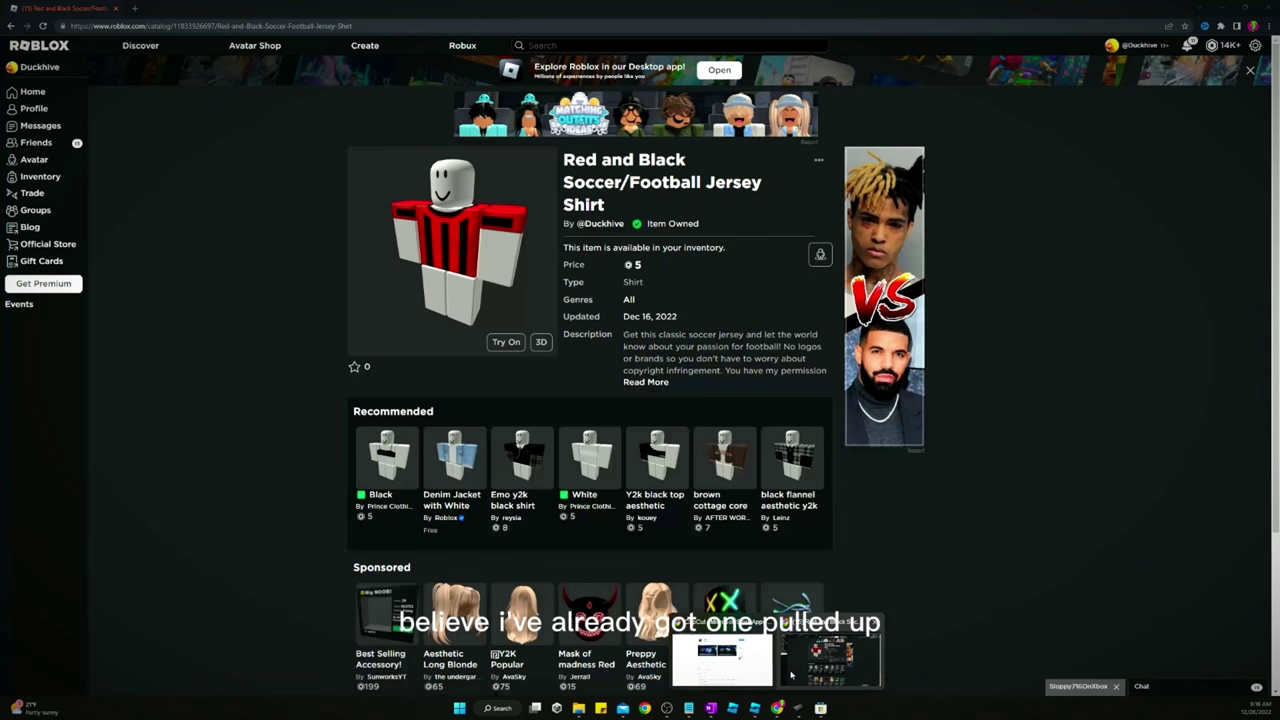
pyautogui.doubleClick(155, 25)
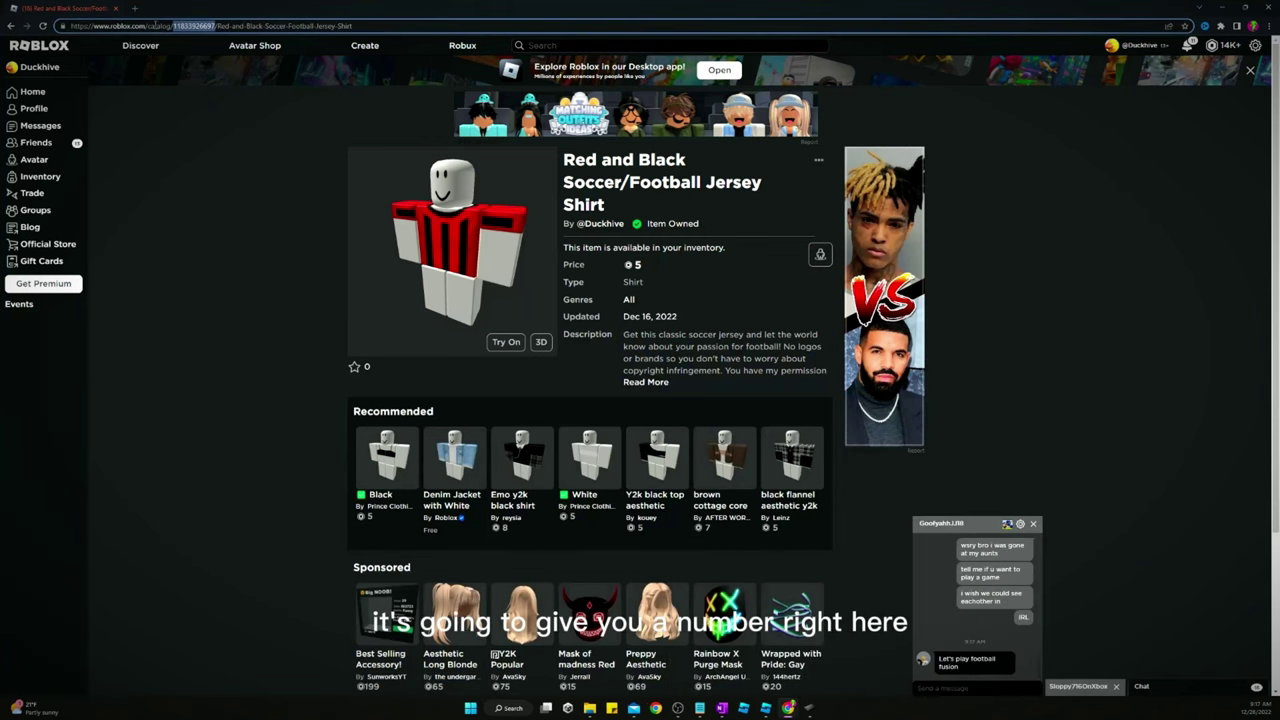
pyautogui.rightClick(196, 28)
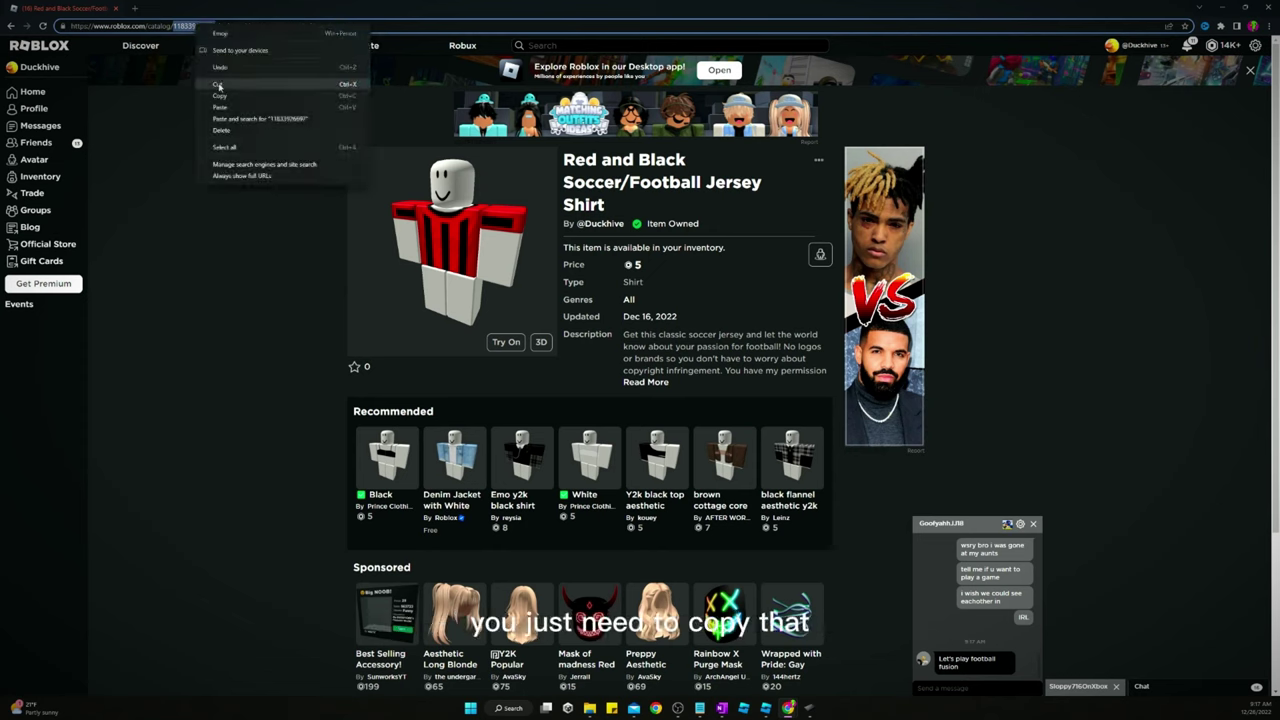
pyautogui.click(222, 96)
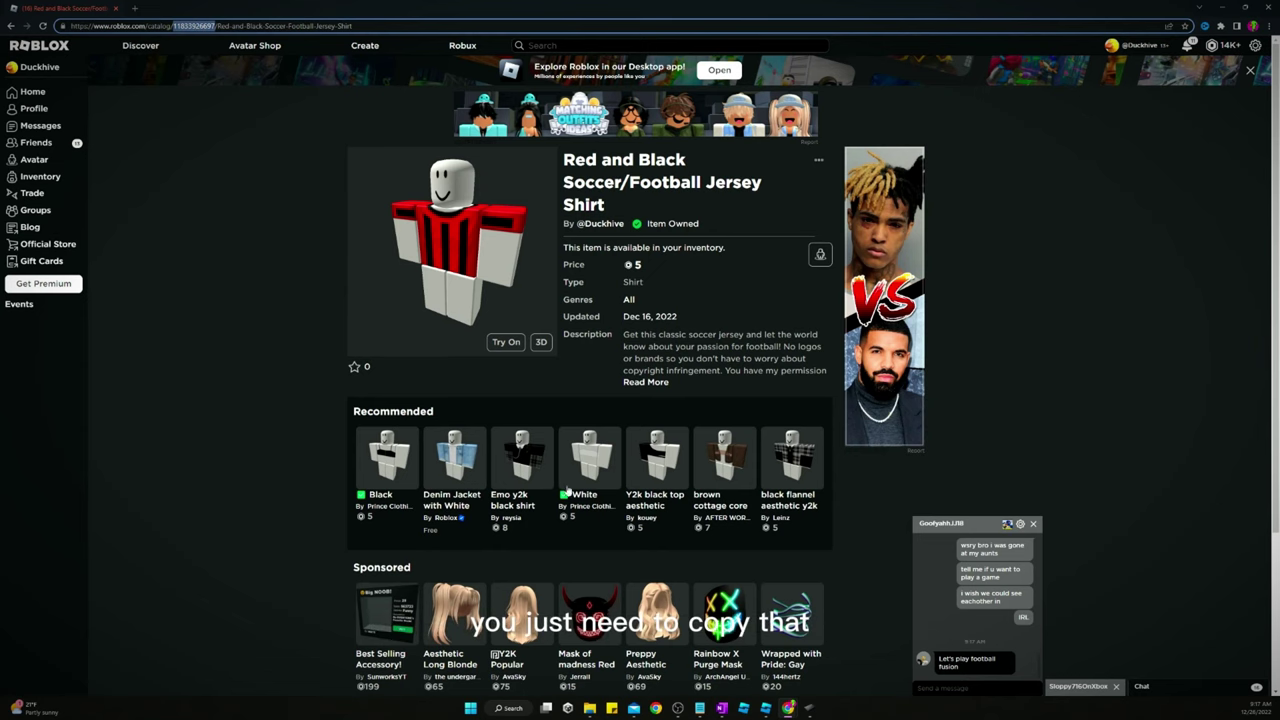
# Step: Switch back to Roblox Studio and paste the copied asset ID as the Shirt's ShirtTemplate
pyautogui.click(766, 708)
pyautogui.click(860, 658)
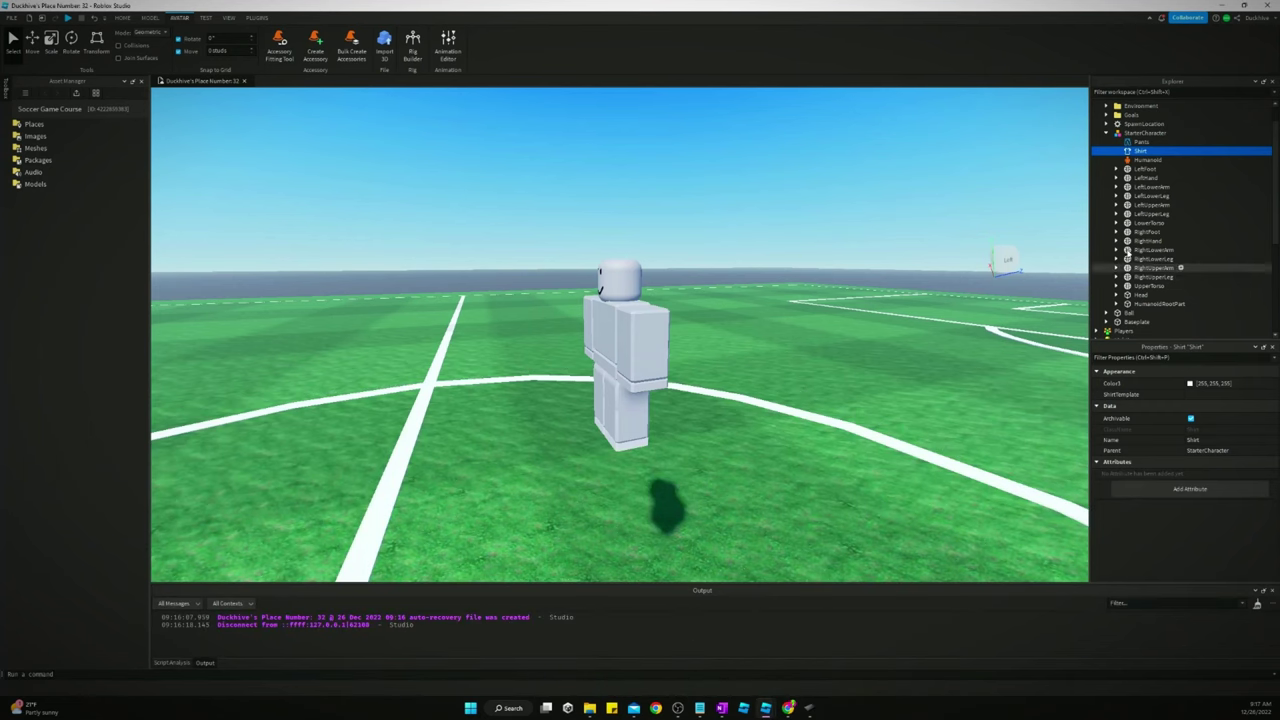
pyautogui.click(1140, 150)
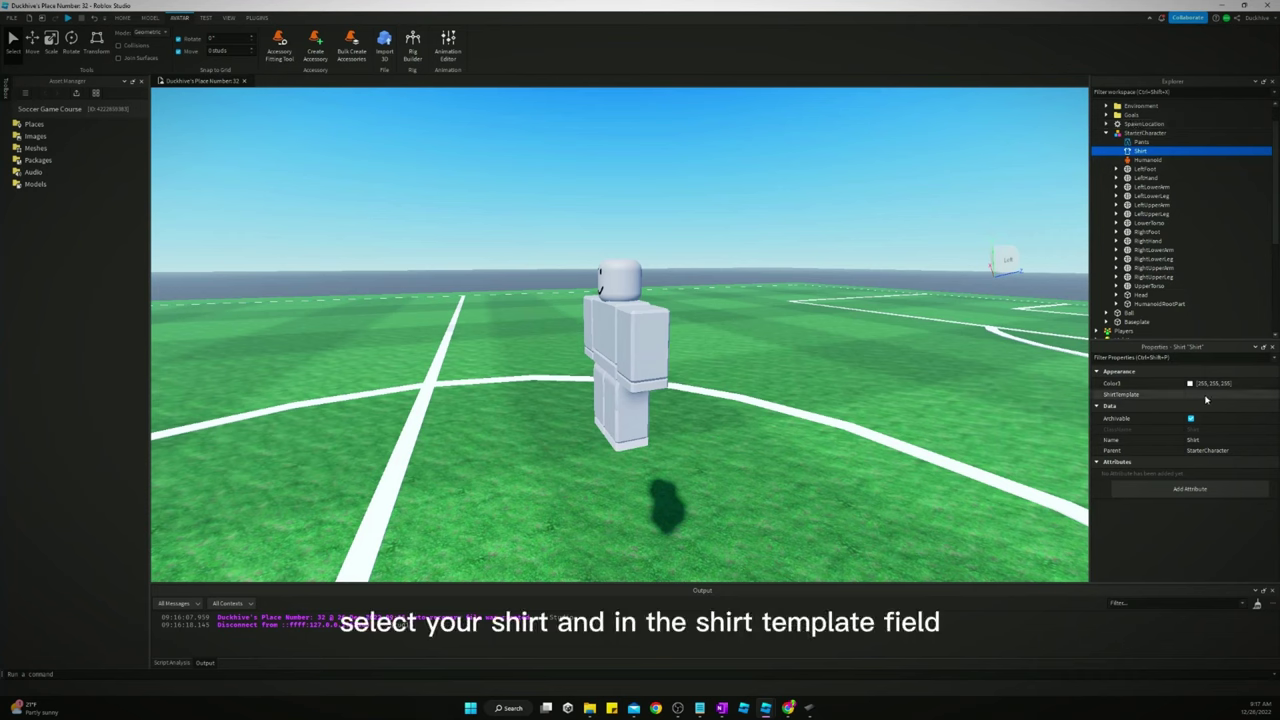
pyautogui.click(1205, 395)
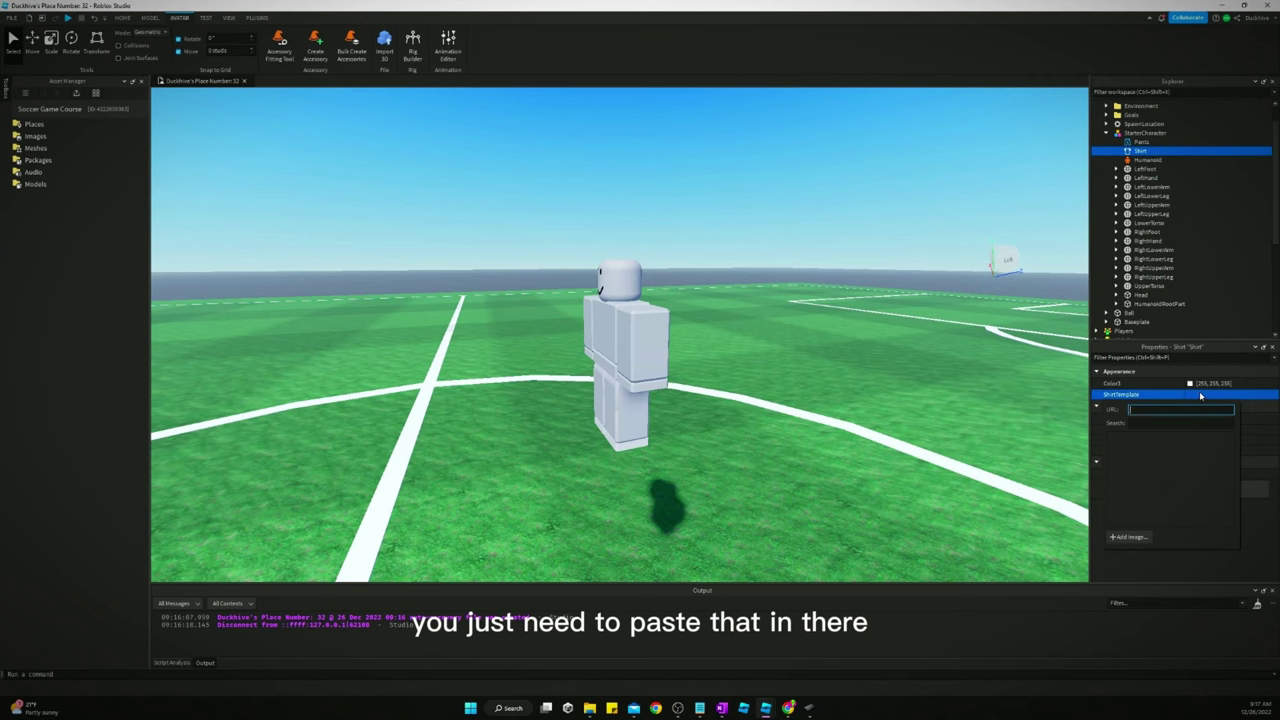
pyautogui.press('Return')
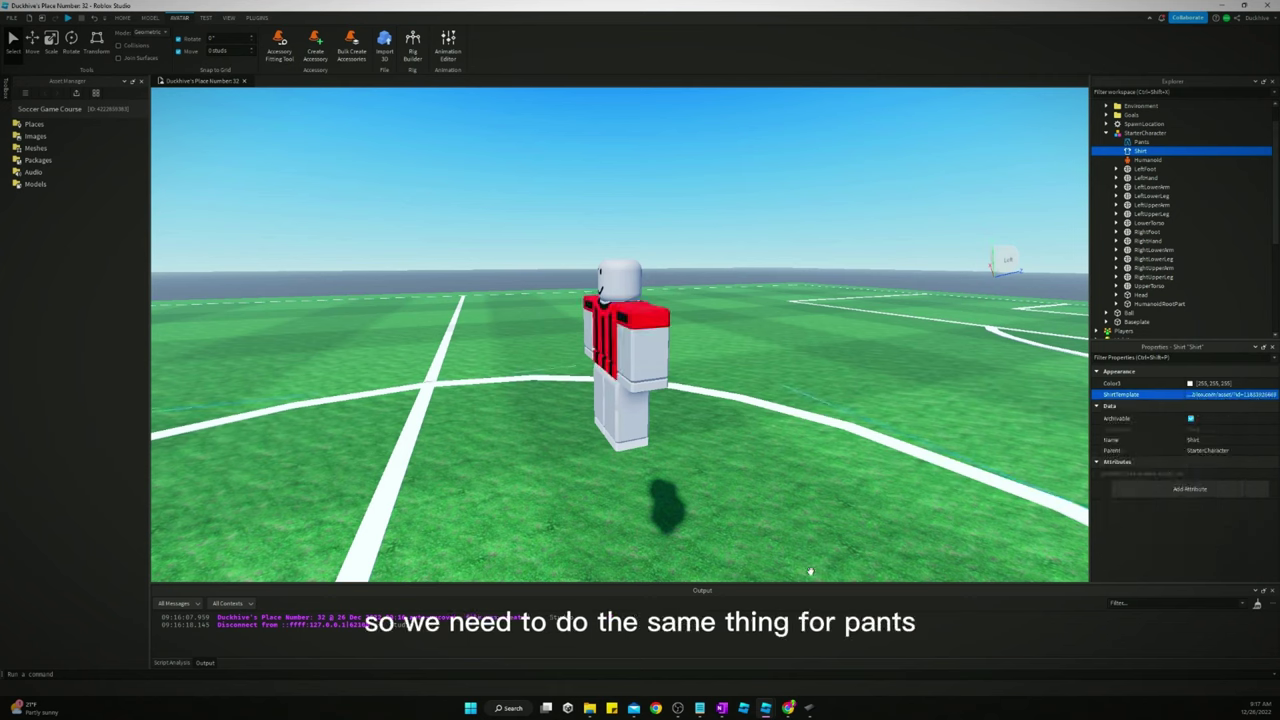
# Step: Switch to the browser and show the Classic Pants clothing category in the Avatar Shop
pyautogui.moveTo(789, 706)
pyautogui.click(810, 668)
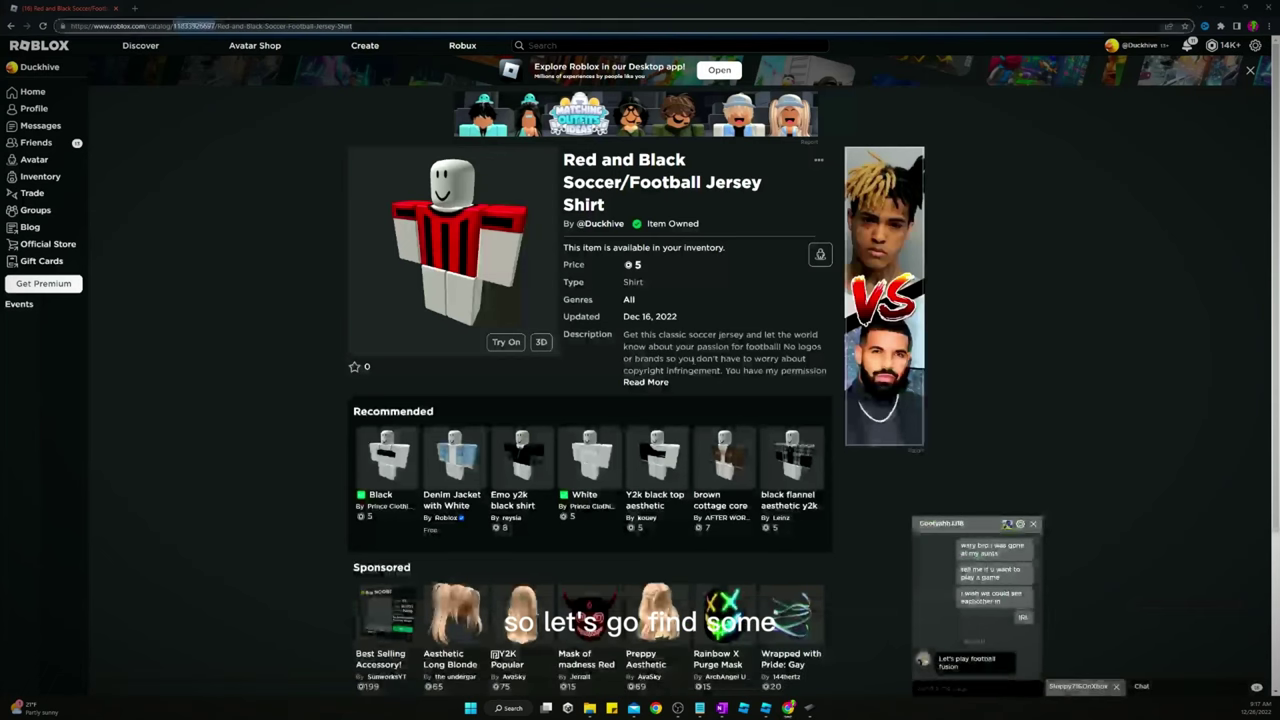
pyautogui.click(255, 46)
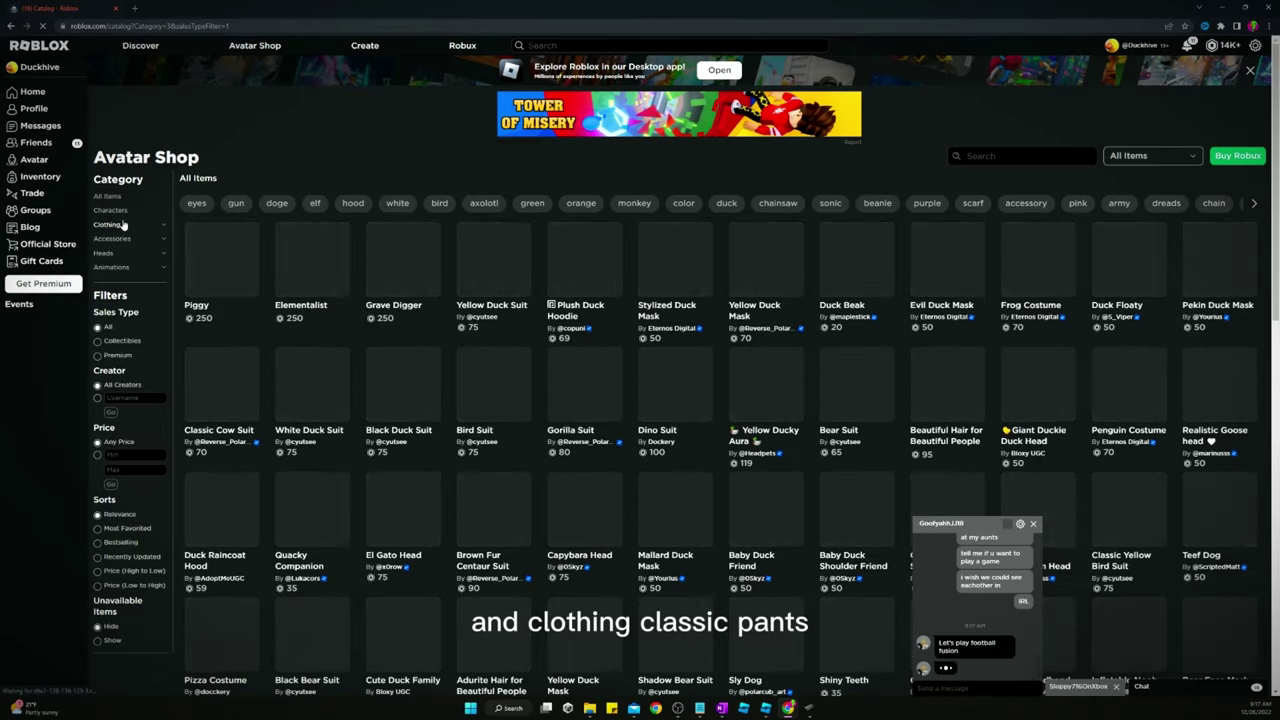
pyautogui.click(108, 224)
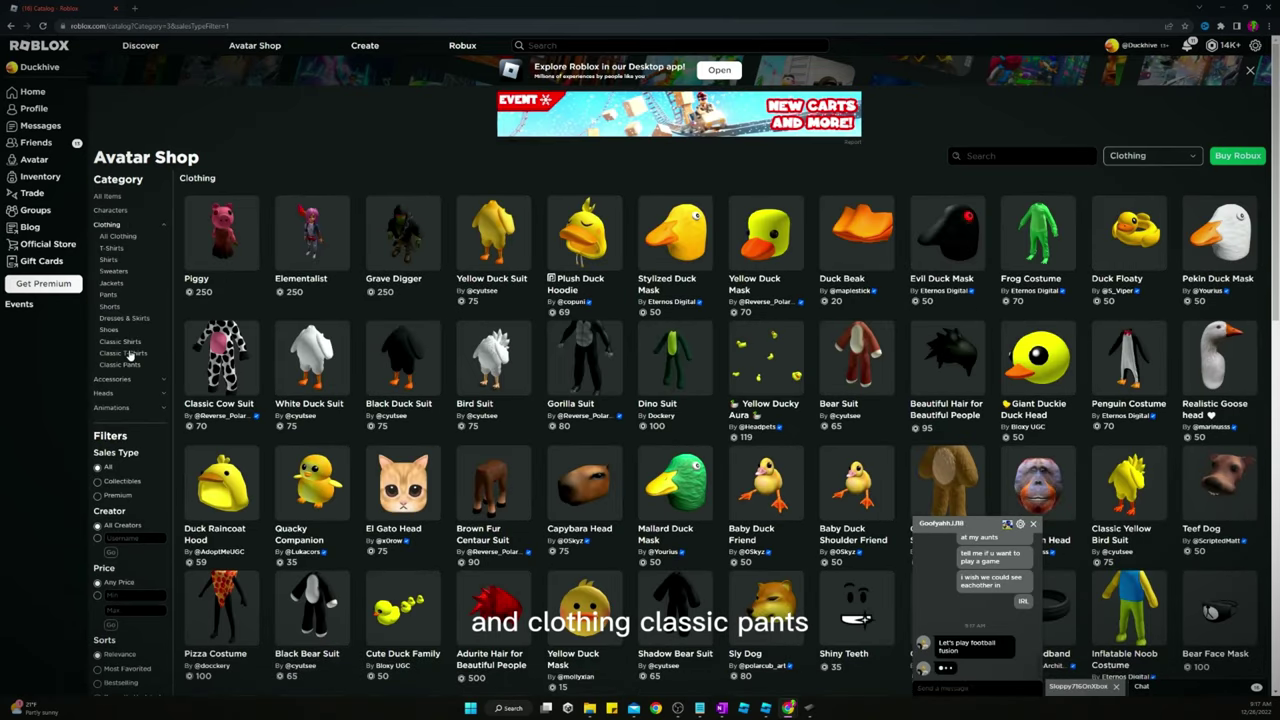
pyautogui.click(122, 365)
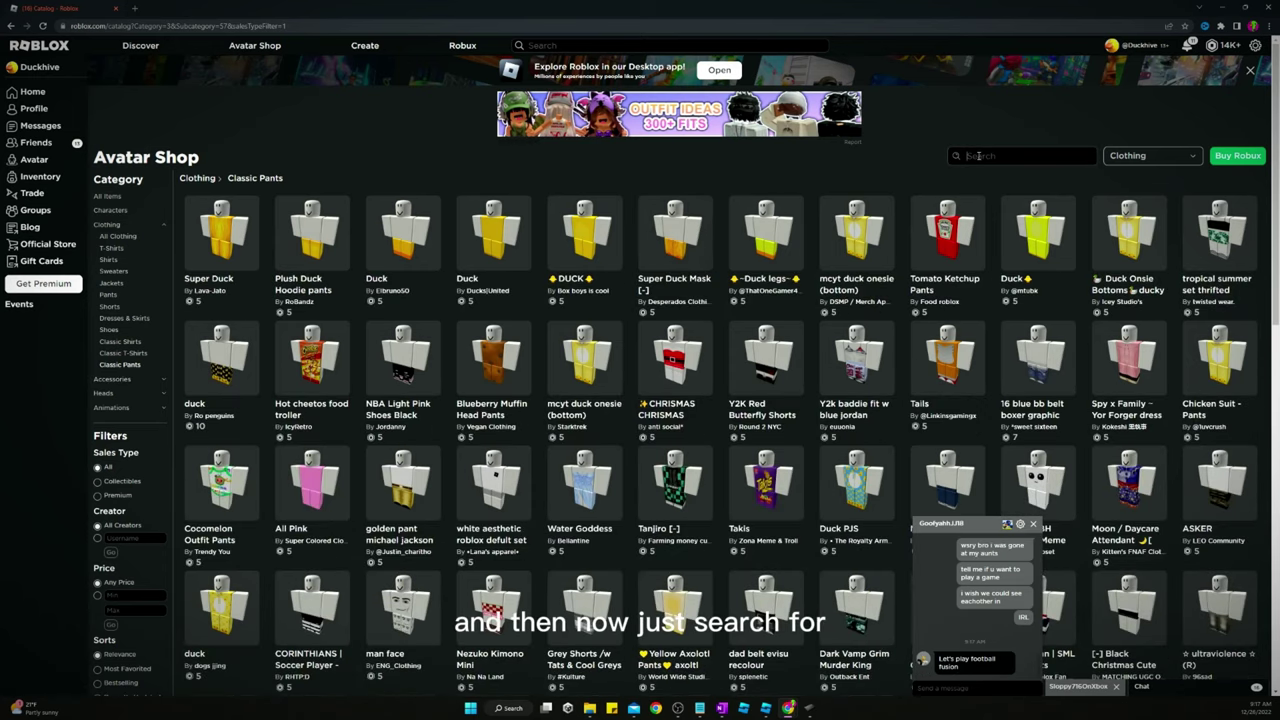
# Step: Search the classic pants for "soccer" and open the Argentinian_Soccer_Argentina_10_Diego_Maradona item
pyautogui.click(979, 156)
pyautogui.write('soccer')
pyautogui.press('Return')
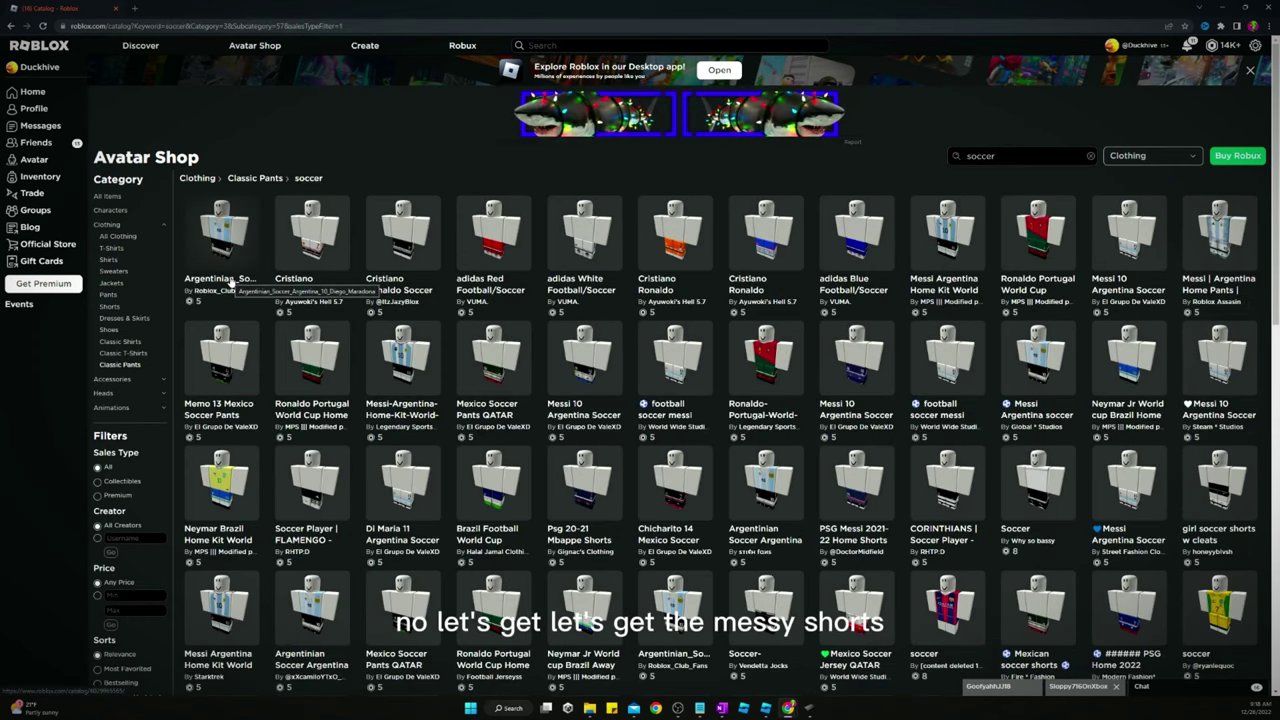
pyautogui.click(230, 282)
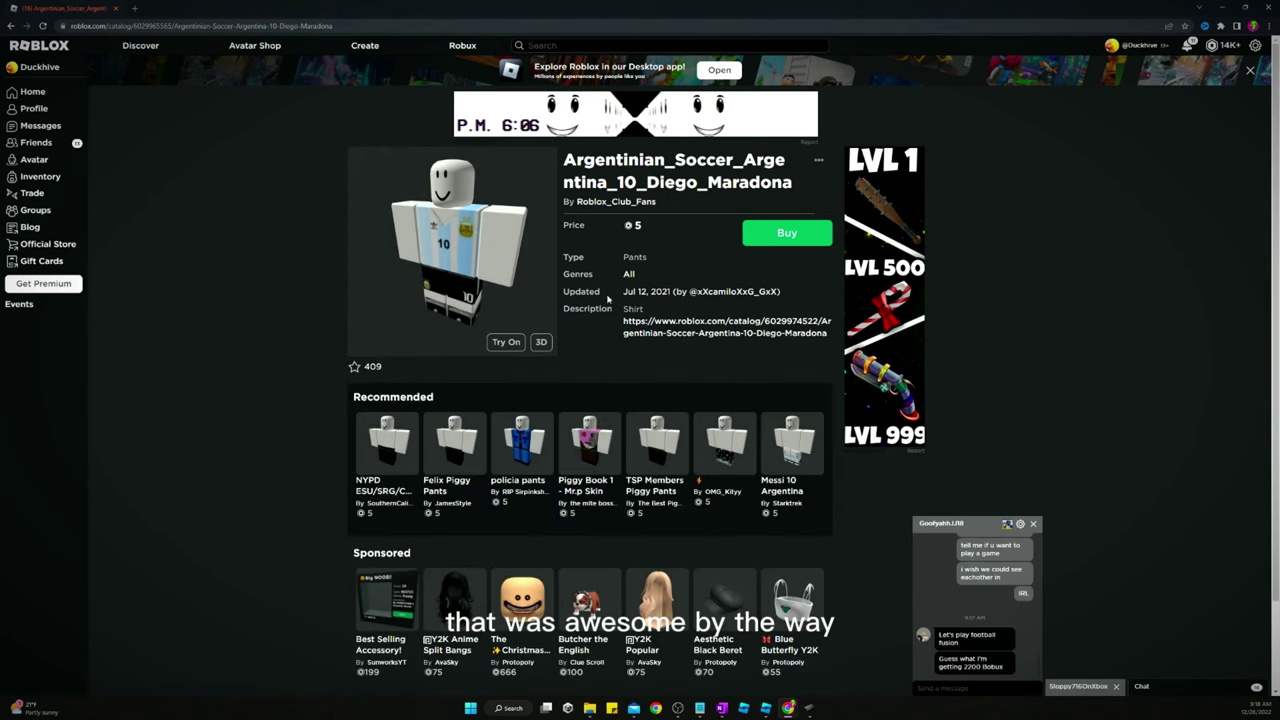
# Step: Copy the asset ID from the pants page address, switch to Roblox Studio and paste it as the Pants' PantsTemplate
pyautogui.doubleClick(192, 25)
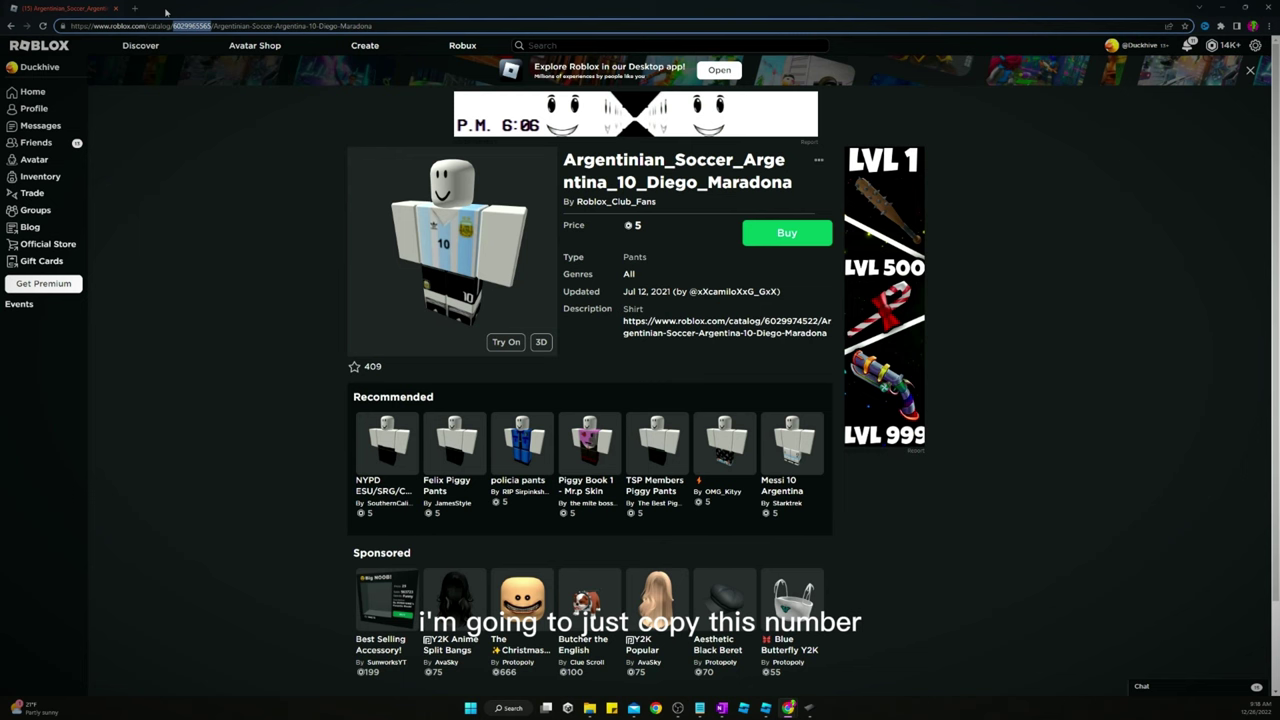
pyautogui.hotkey('ctrl', 'c')
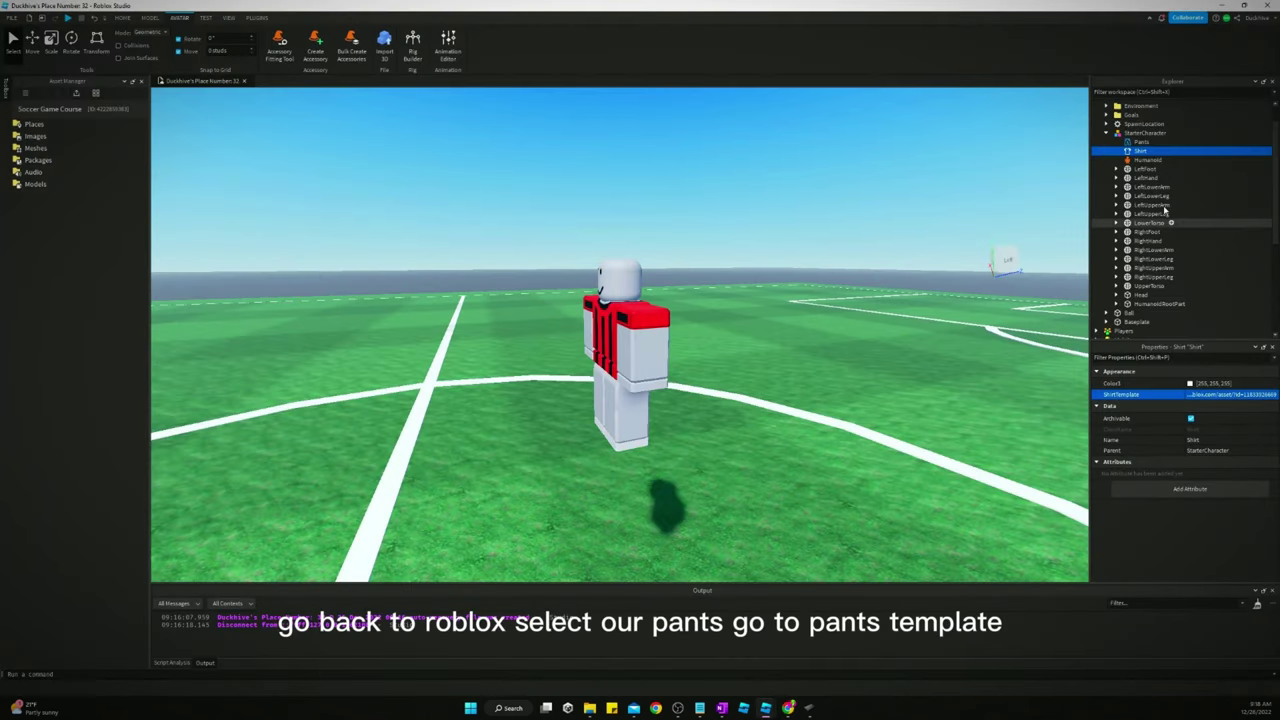
pyautogui.click(1139, 144)
pyautogui.click(1214, 396)
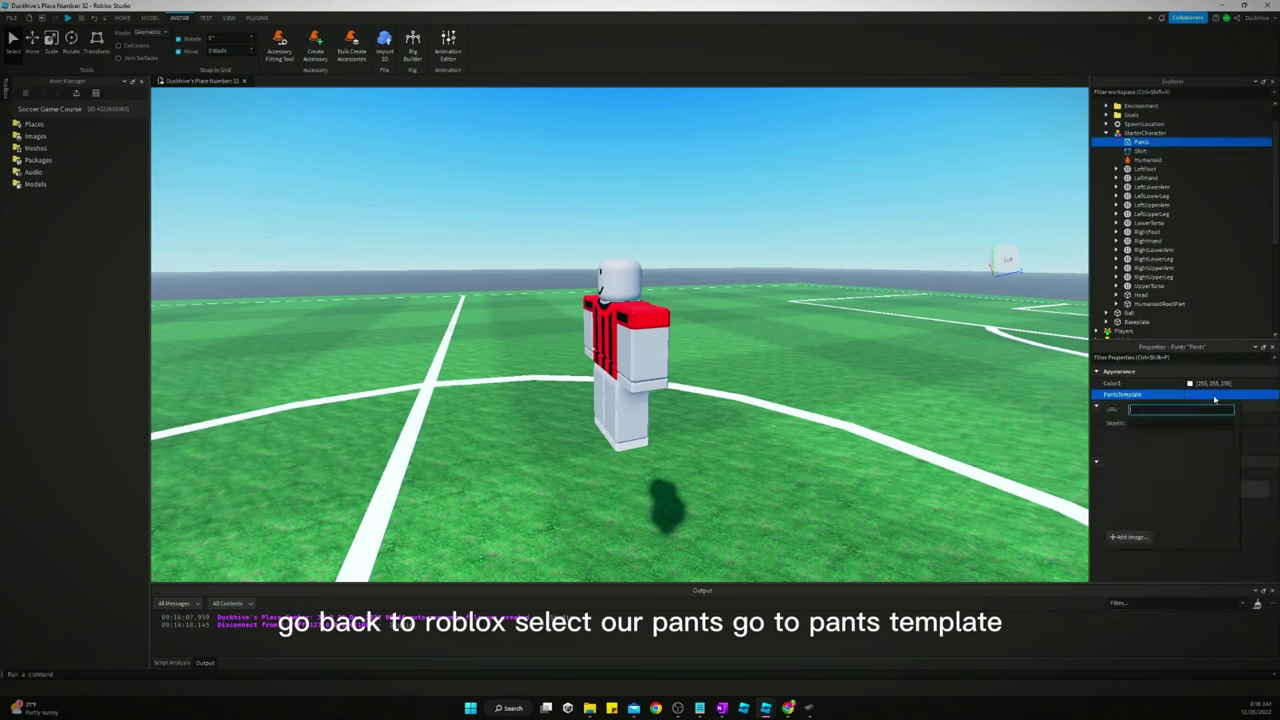
pyautogui.hotkey('ctrl', 'v')
pyautogui.press('Return')
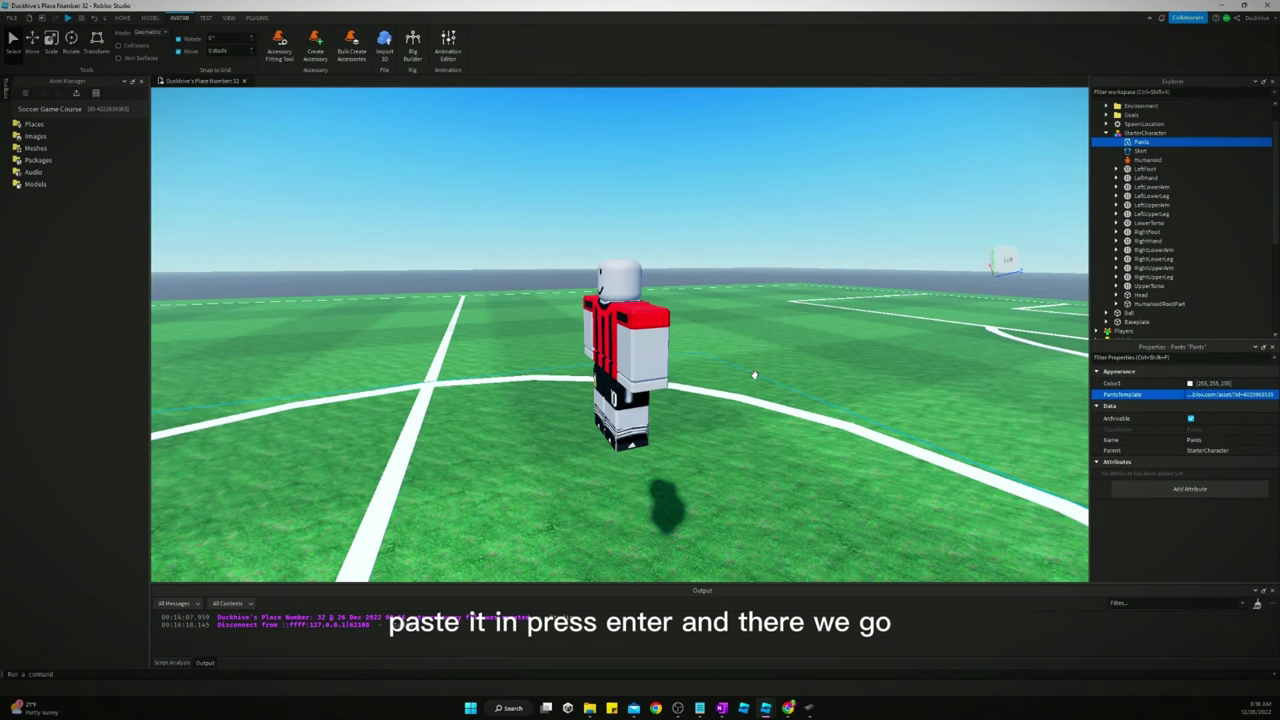
# Step: Insert a Part into the StarterCharacter model and name it BallPosition
pyautogui.moveTo(755, 364); pyautogui.dragTo(751, 363, button='right')
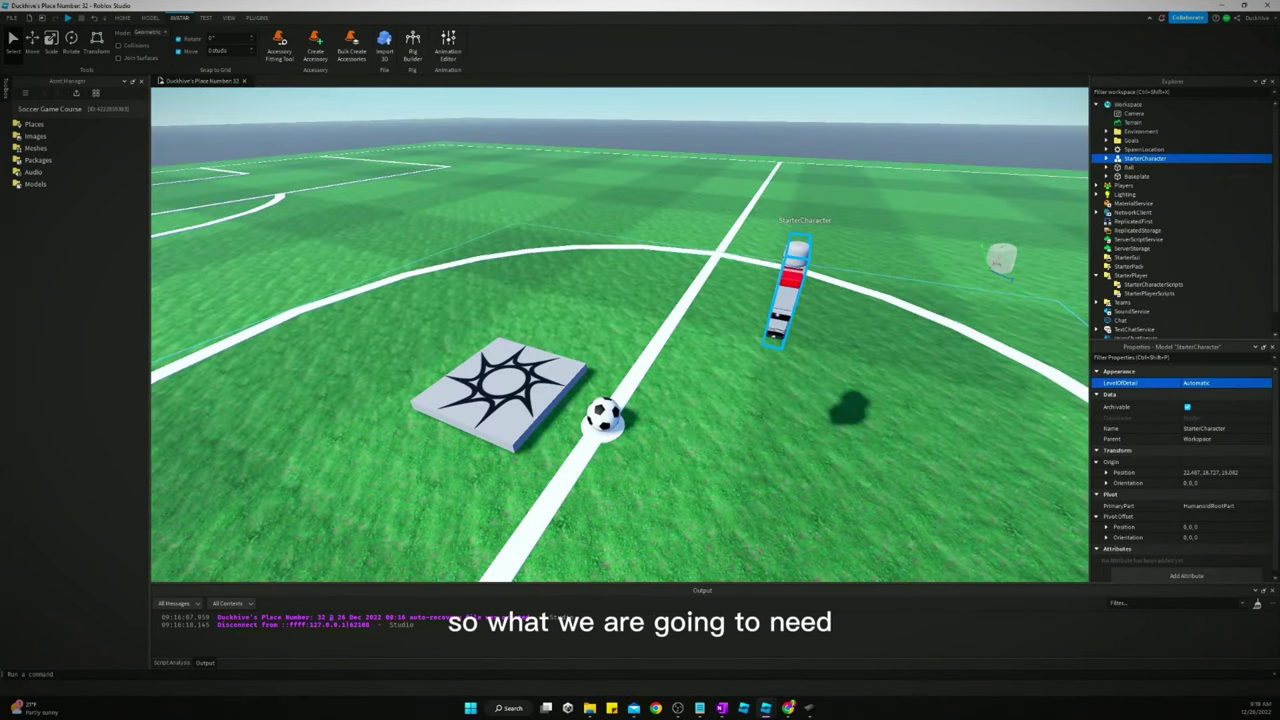
pyautogui.moveTo(738, 294); pyautogui.dragTo(738, 292, button='right')
pyautogui.press('w')
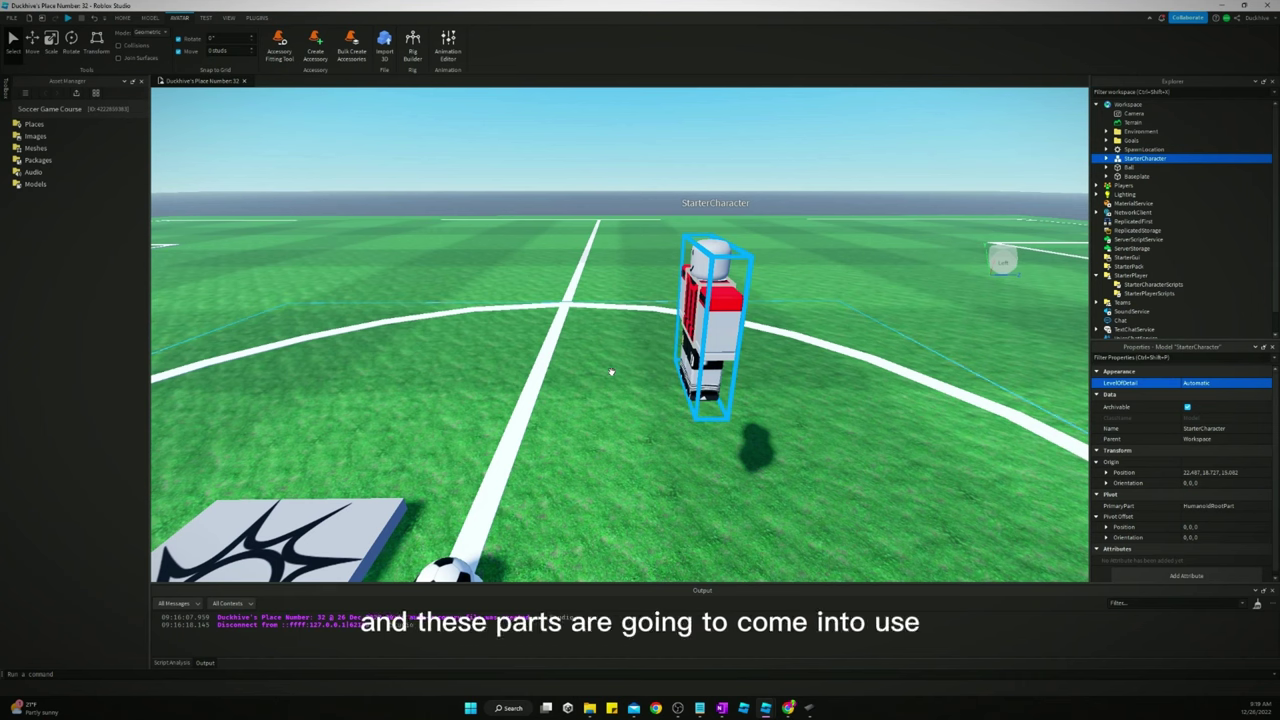
pyautogui.click(1173, 159)
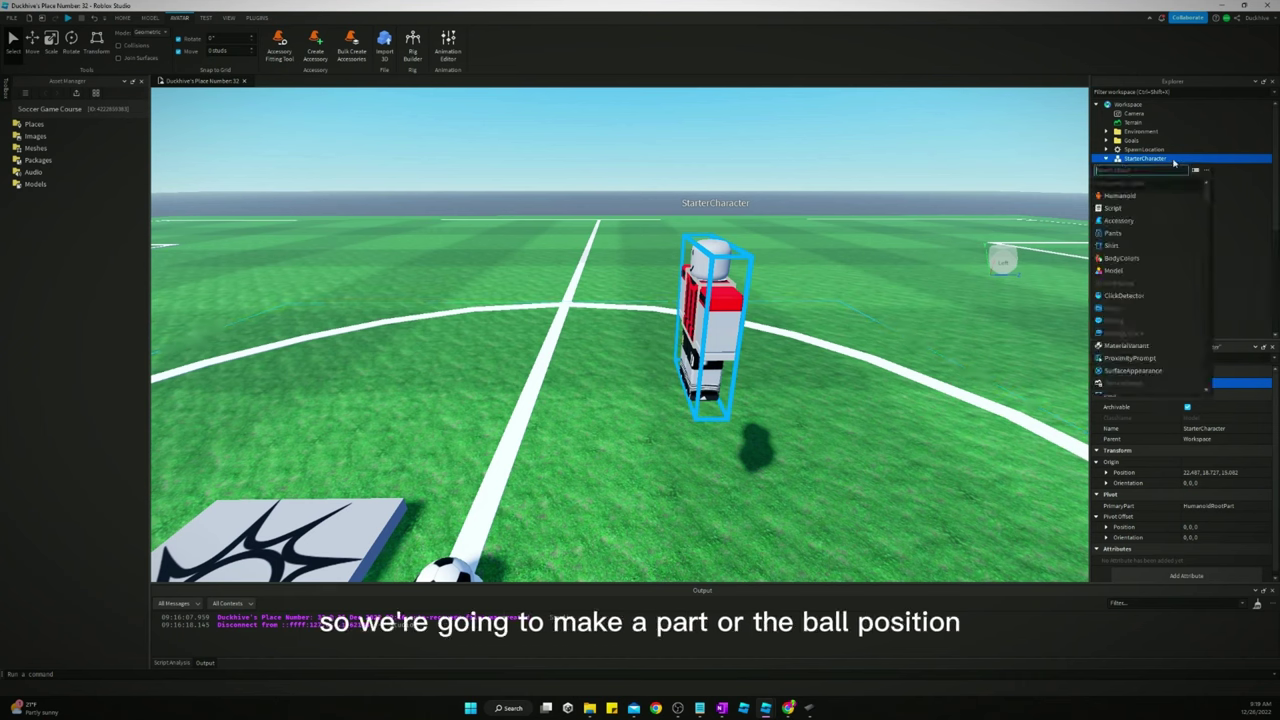
pyautogui.write('part')
pyautogui.press('Return')
pyautogui.scroll(-2, 1127, 160)
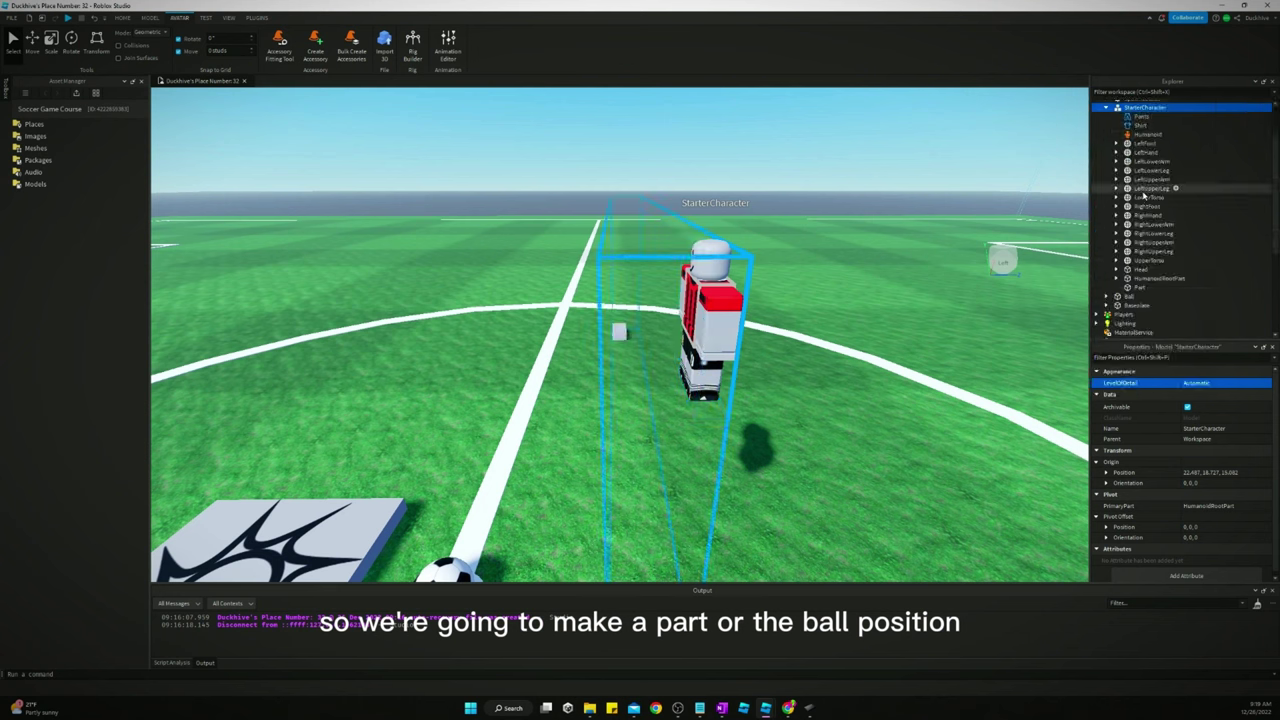
pyautogui.click(1140, 287)
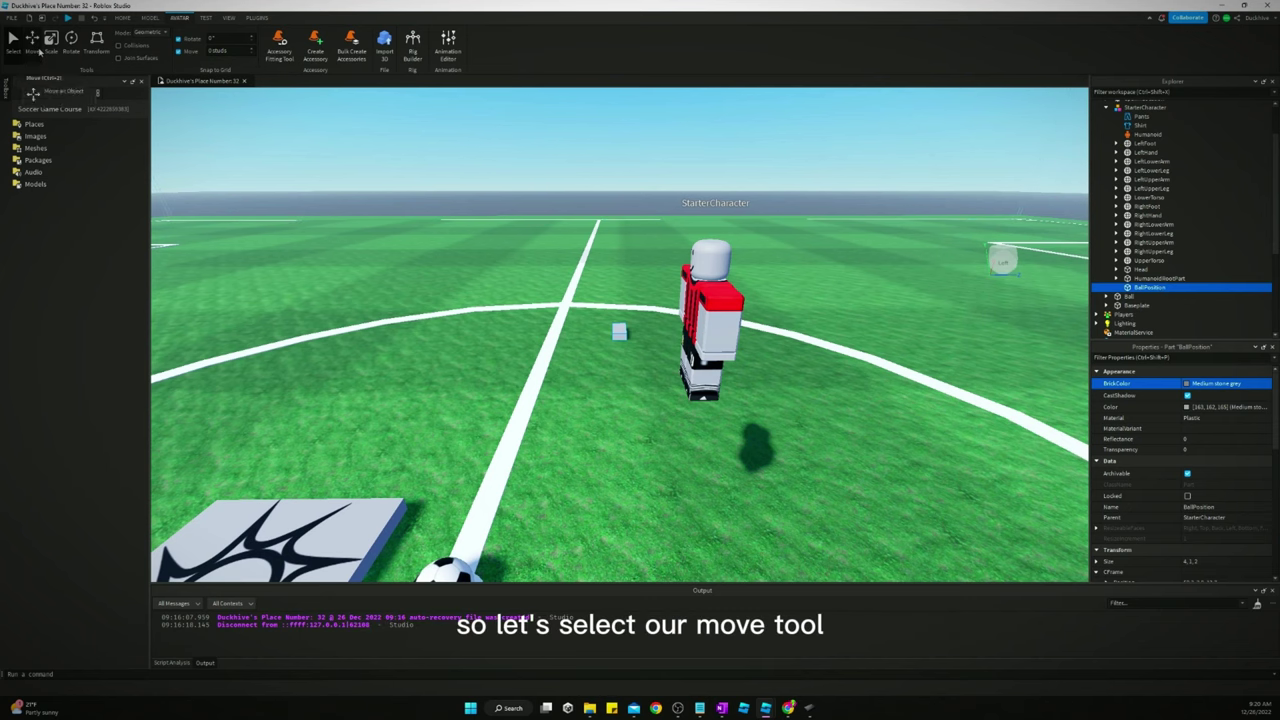
# Step: Move the BallPosition part over to the character, and lower the whole StarterCharacter model down to the field
pyautogui.click(32, 42)
pyautogui.moveTo(597, 363); pyautogui.dragTo(597, 360, button='right')
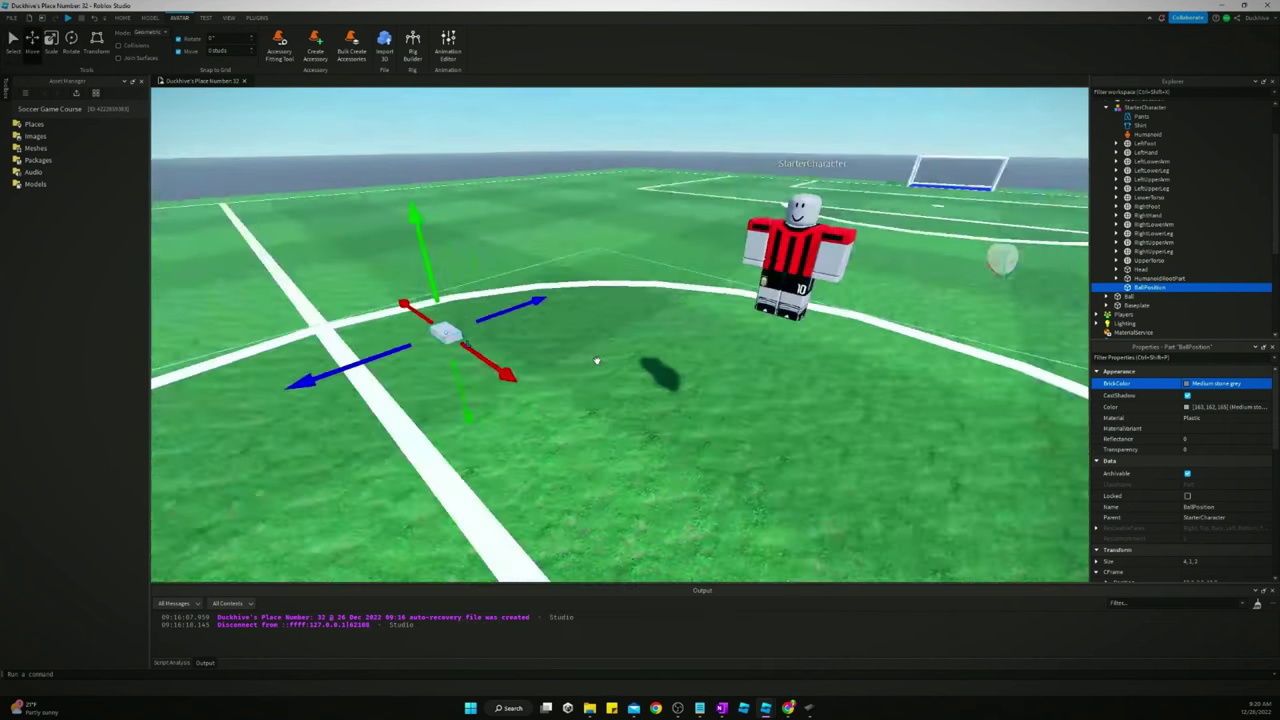
pyautogui.scroll(-2, 597, 360)
pyautogui.moveTo(470, 258); pyautogui.dragTo(770, 355)
pyautogui.moveTo(665, 316); pyautogui.dragTo(665, 316, button='right')
pyautogui.moveTo(632, 228); pyautogui.dragTo(632, 198)
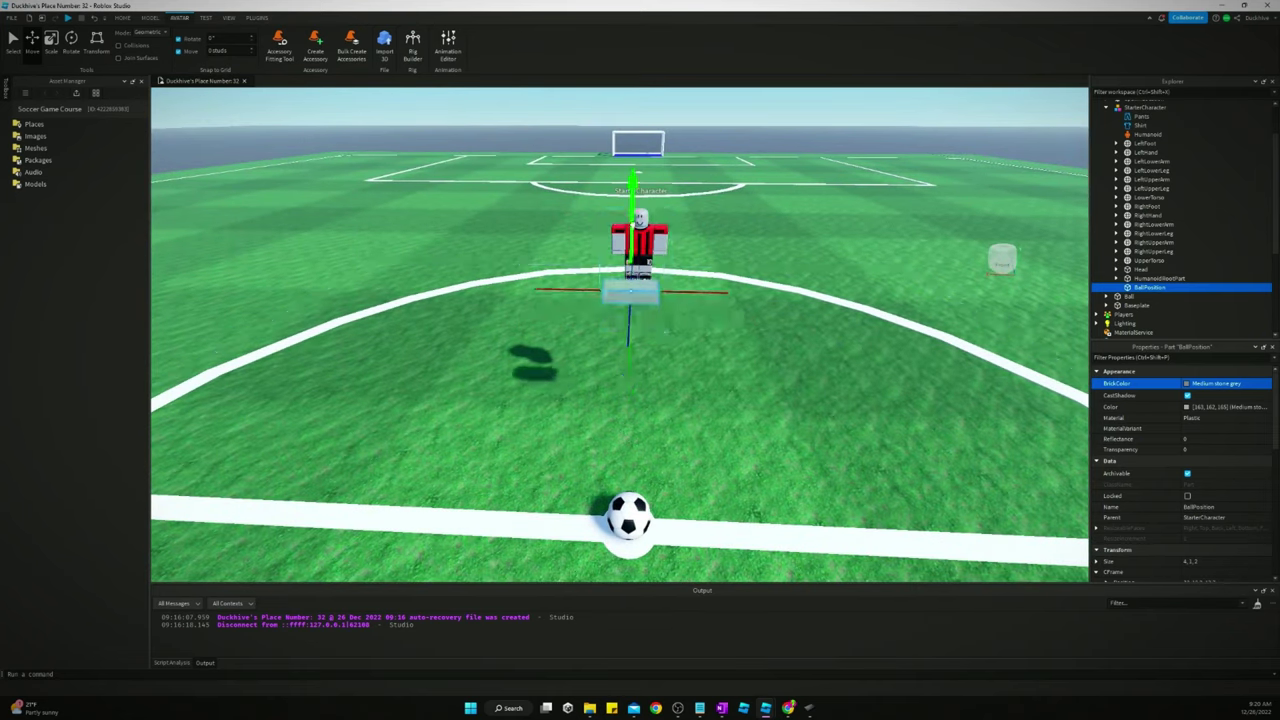
pyautogui.click(1145, 107)
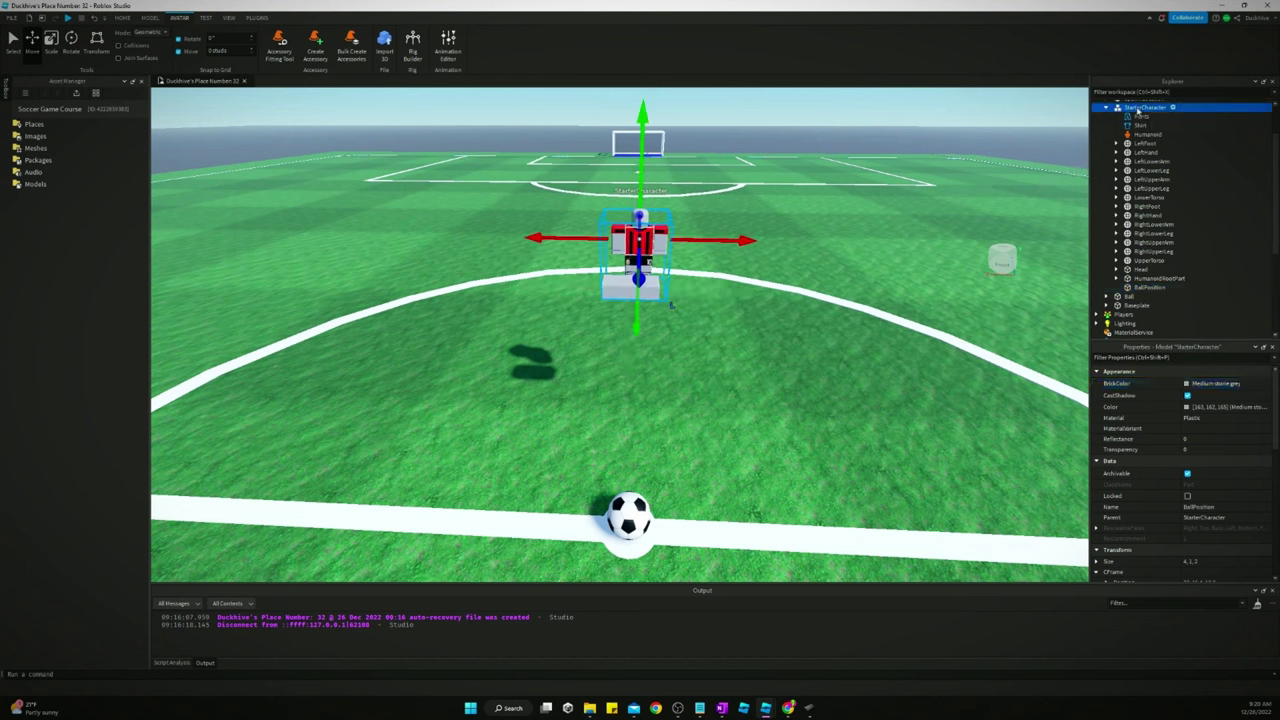
pyautogui.moveTo(643, 141); pyautogui.dragTo(662, 314)
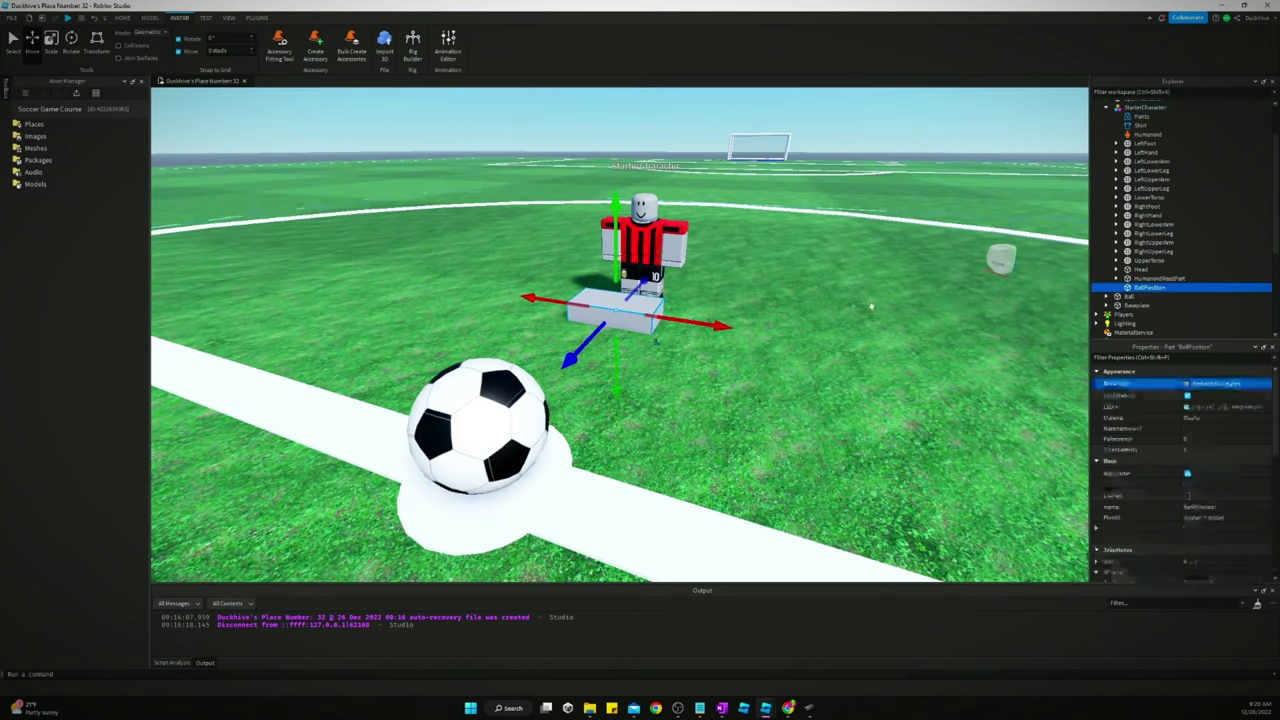
# Step: Move the BallPosition part out onto the grass between the character's feet and the soccer ball
pyautogui.scroll(3, 651, 293)
pyautogui.moveTo(645, 286); pyautogui.dragTo(531, 287)
pyautogui.moveTo(531, 287); pyautogui.dragTo(542, 283, button='right')
pyautogui.press('a')
pyautogui.moveTo(668, 347); pyautogui.dragTo(680, 348)
# Step: Turn BallPosition into a Ball shape scaled down to 0.7 studs and coloured Really red
pyautogui.click(52, 40)
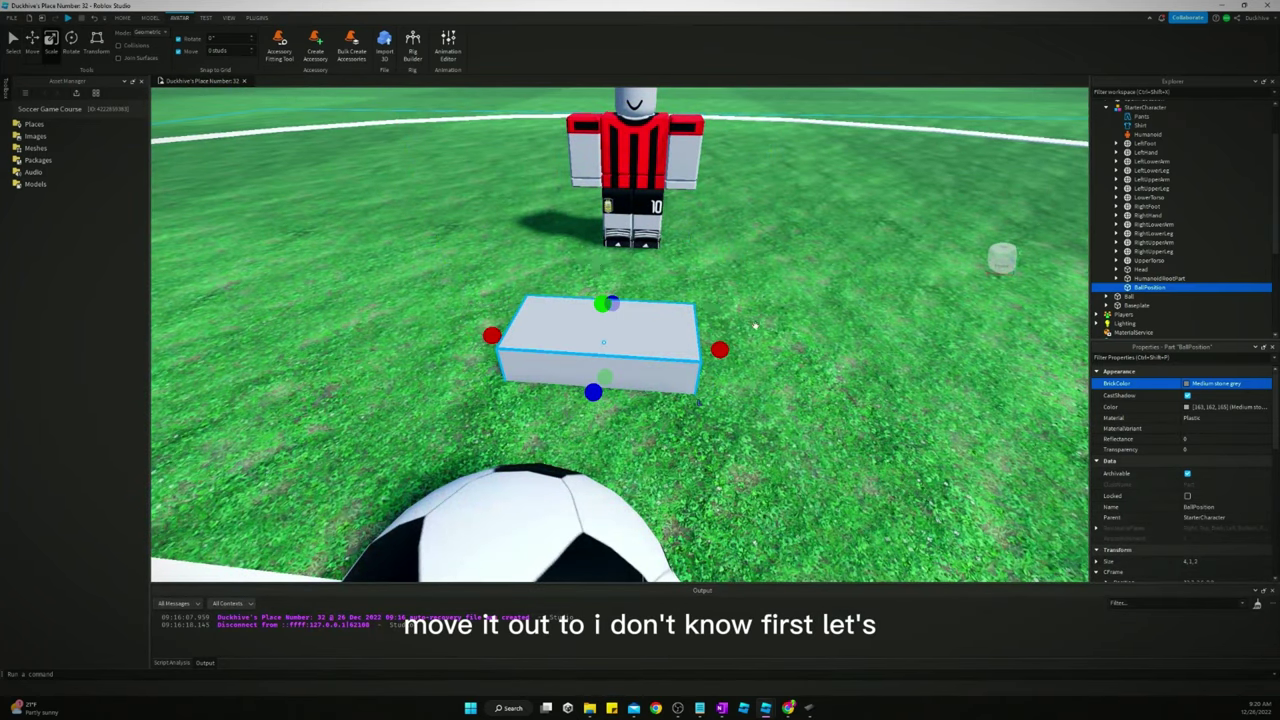
pyautogui.scroll(-8, 1195, 450)
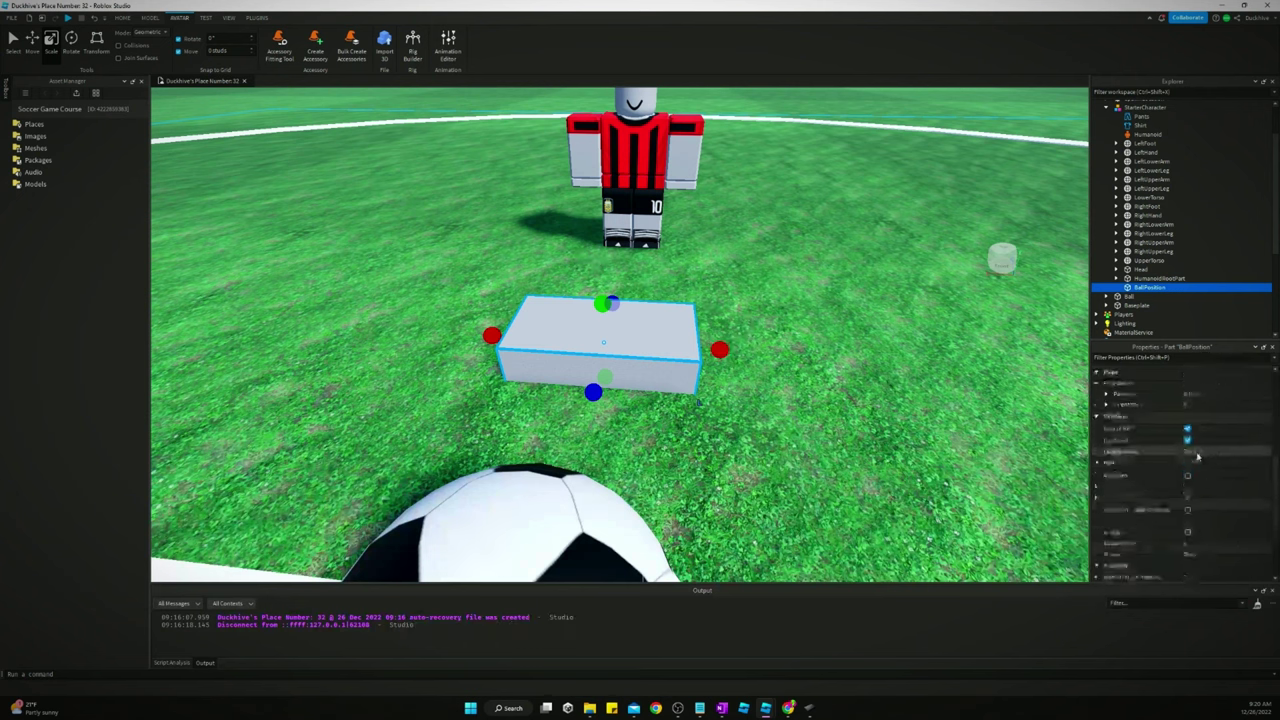
pyautogui.click(1209, 469)
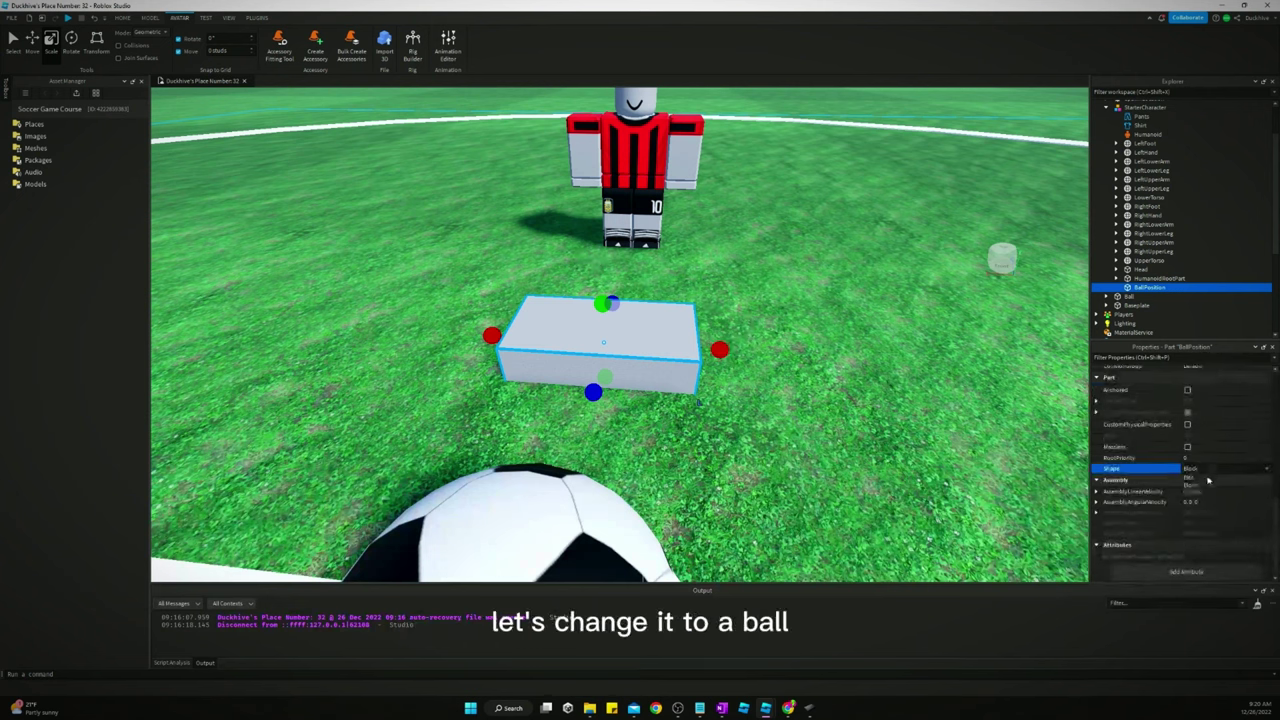
pyautogui.click(1206, 479)
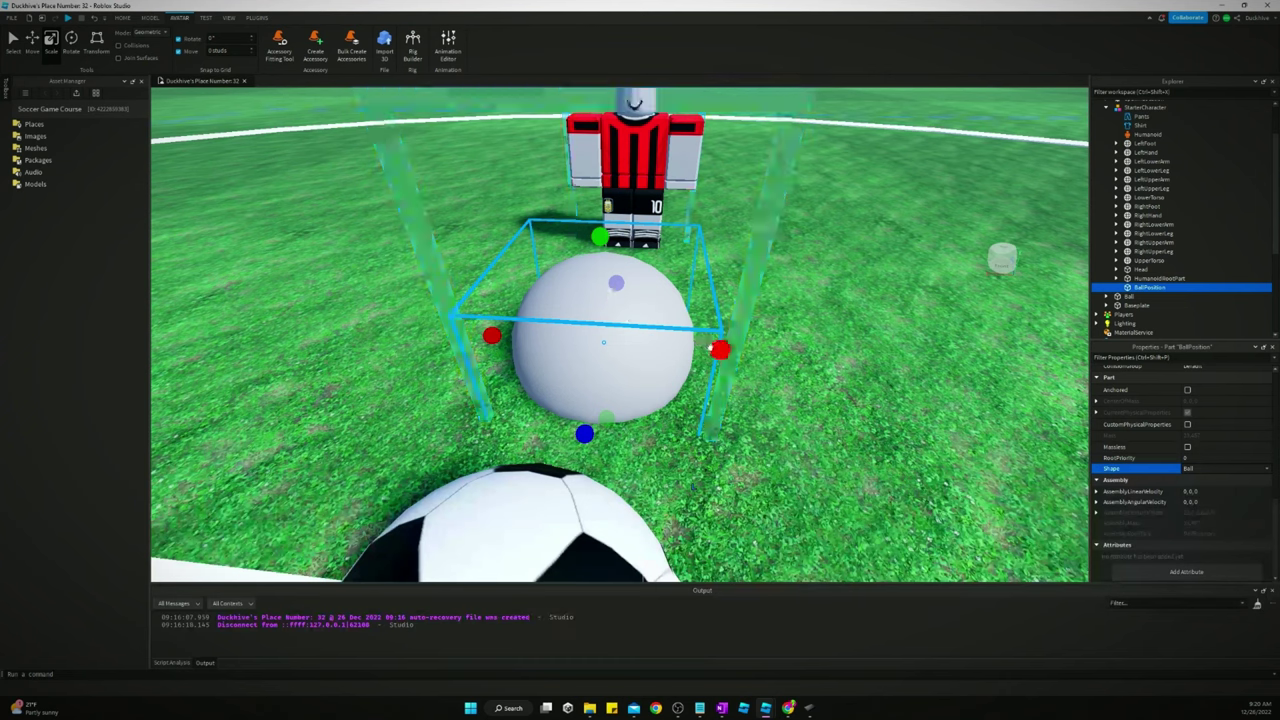
pyautogui.moveTo(719, 349); pyautogui.dragTo(573, 299)
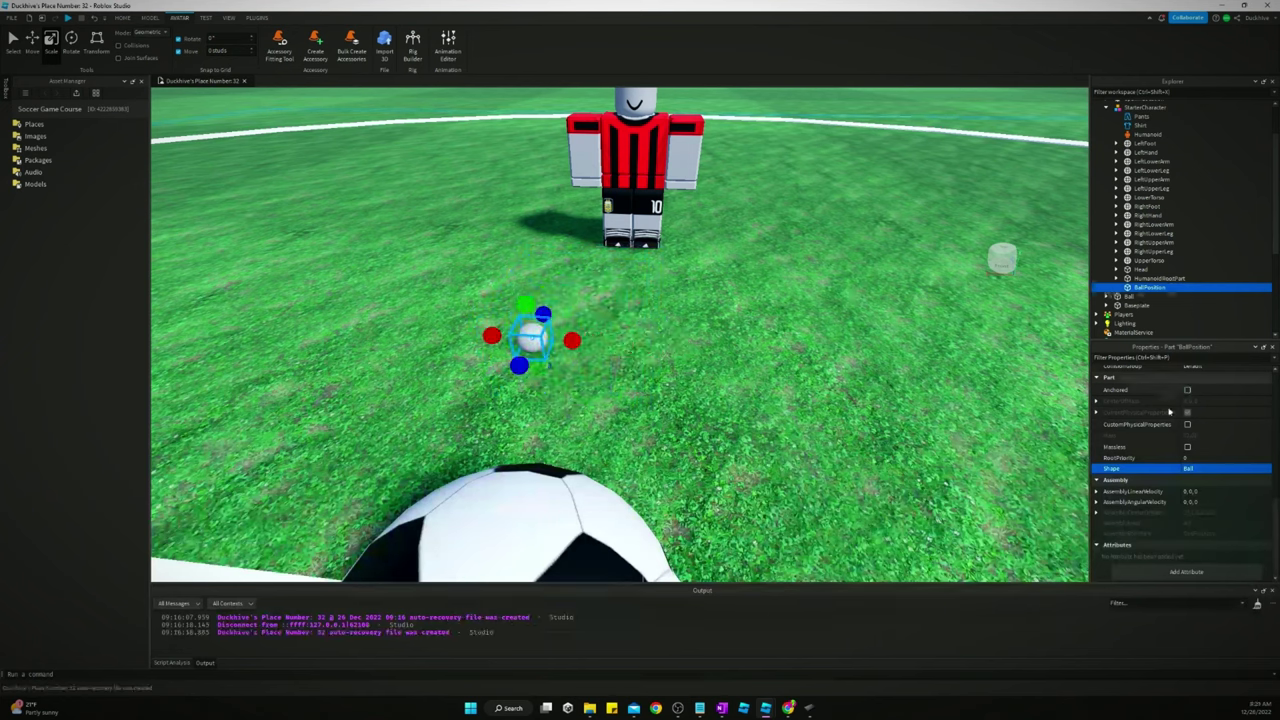
pyautogui.scroll(10, 1169, 411)
pyautogui.click(1200, 383)
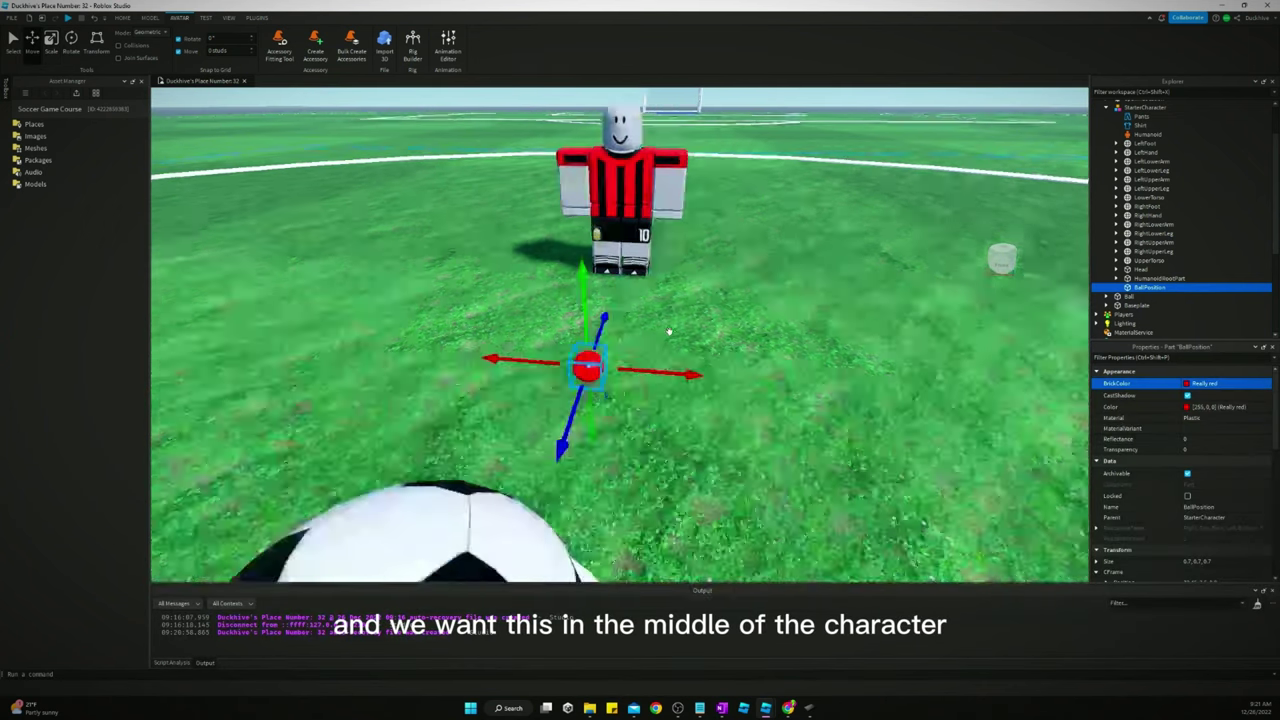
# Step: Position the red BallPosition sphere centred in front of the character and raised above the grass at about the soccer ball's height
pyautogui.press('d')
pyautogui.moveTo(669, 331); pyautogui.dragTo(669, 331, button='right')
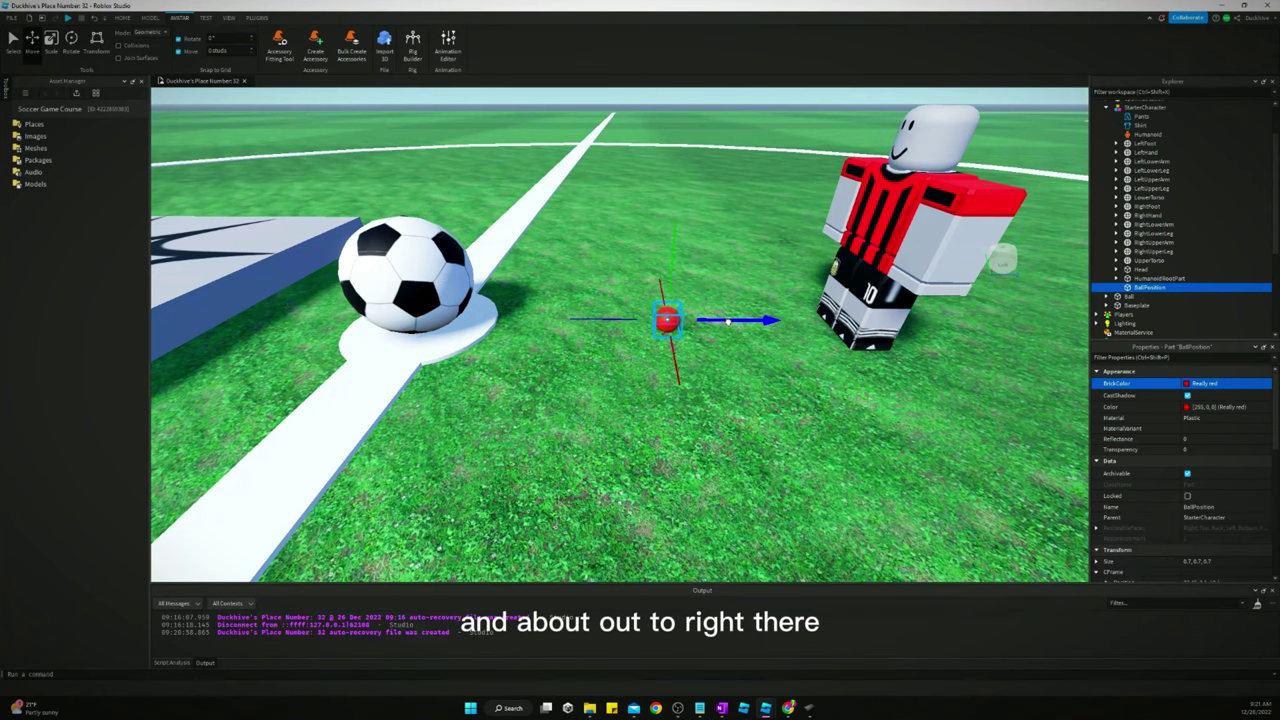
pyautogui.moveTo(728, 322); pyautogui.dragTo(728, 322)
pyautogui.moveTo(696, 274); pyautogui.dragTo(696, 272, button='right')
pyautogui.scroll(-2, 696, 274)
pyautogui.moveTo(690, 268); pyautogui.dragTo(684, 226)
pyautogui.moveTo(686, 257); pyautogui.dragTo(688, 259, button='right')
pyautogui.scroll(2, 687, 259)
pyautogui.scroll(-3, 687, 259)
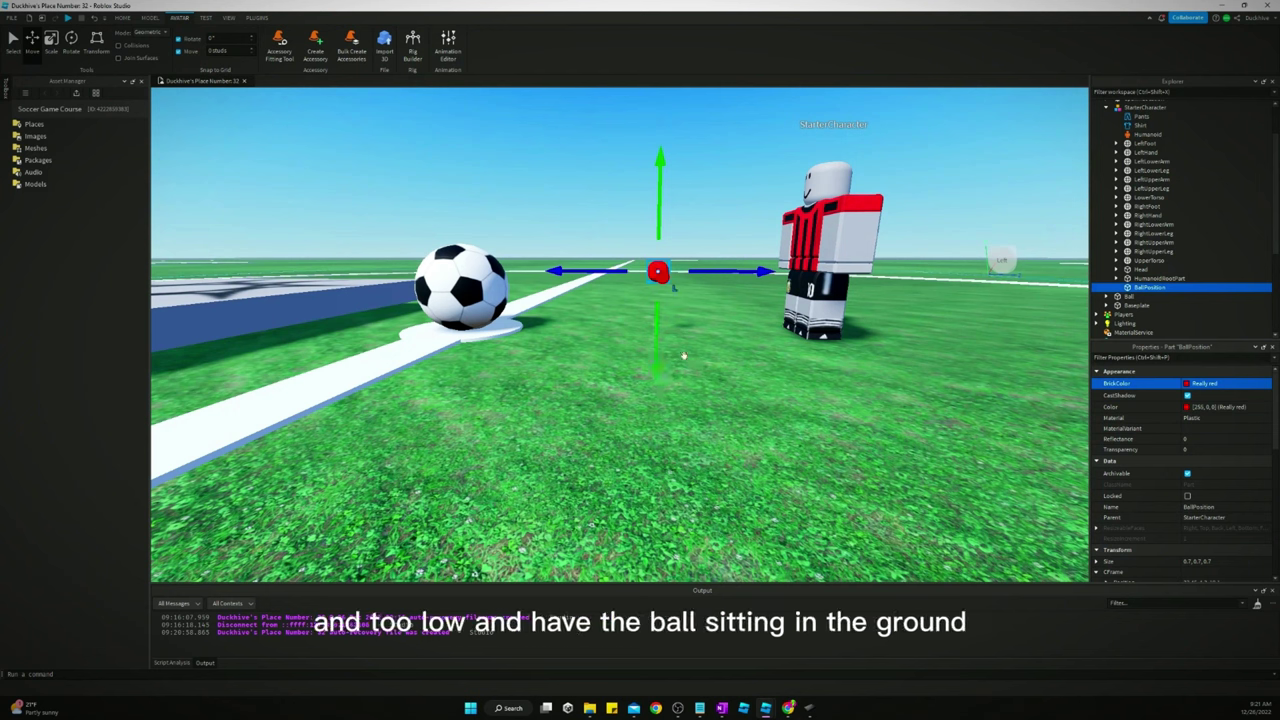
pyautogui.moveTo(661, 193); pyautogui.dragTo(661, 201)
pyautogui.press('a')
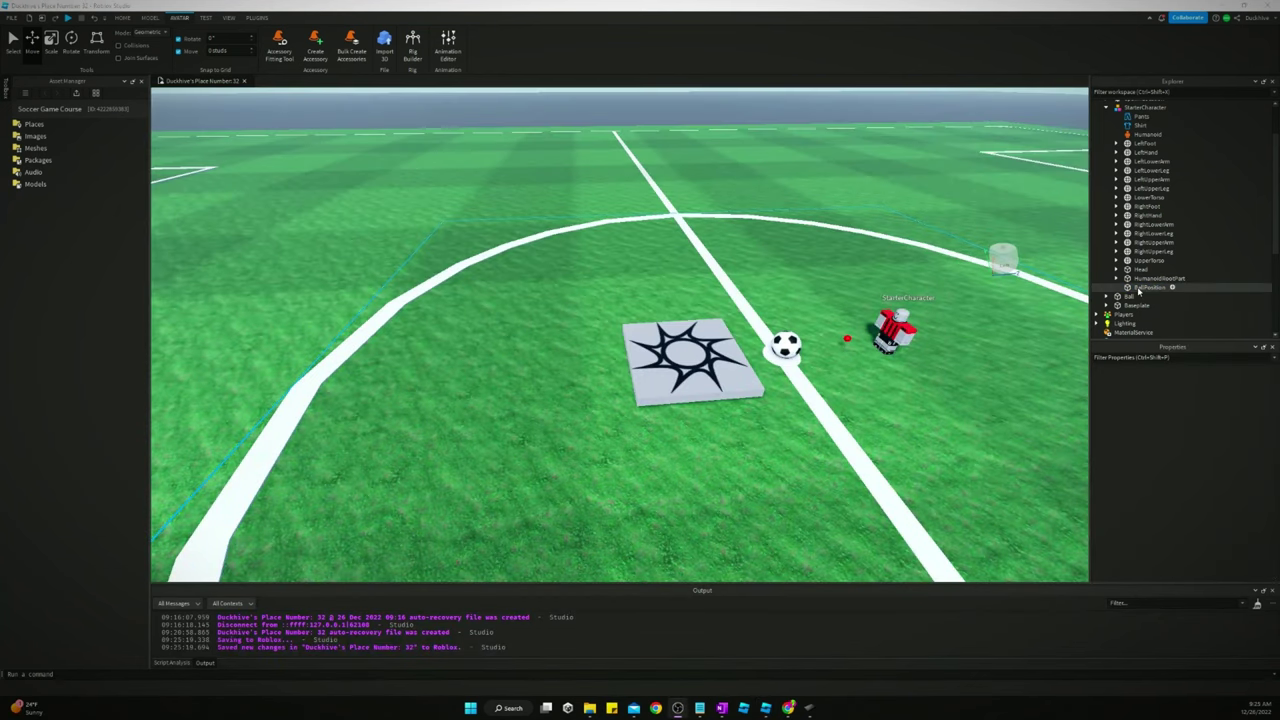
# Step: Make the BallPosition part massless and turn off its CanCollide and CanTouch properties
pyautogui.click(1150, 287)
pyautogui.scroll(-5, 1193, 420)
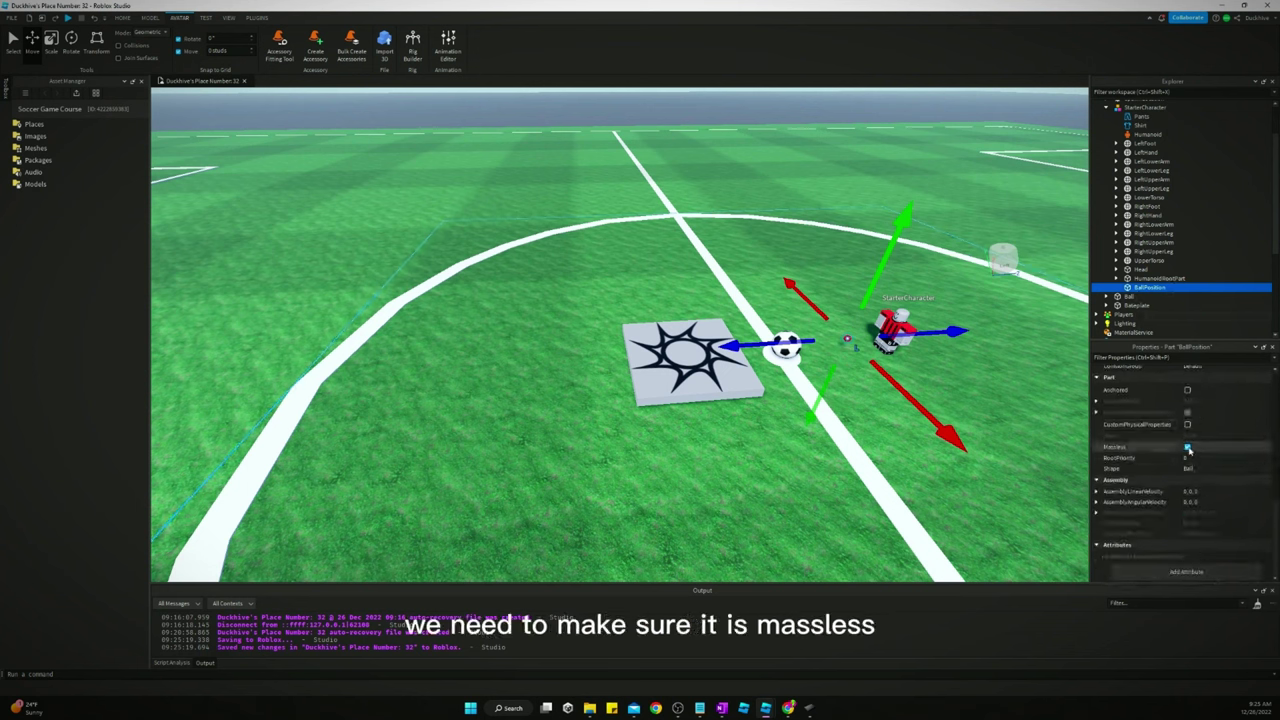
pyautogui.click(1188, 449)
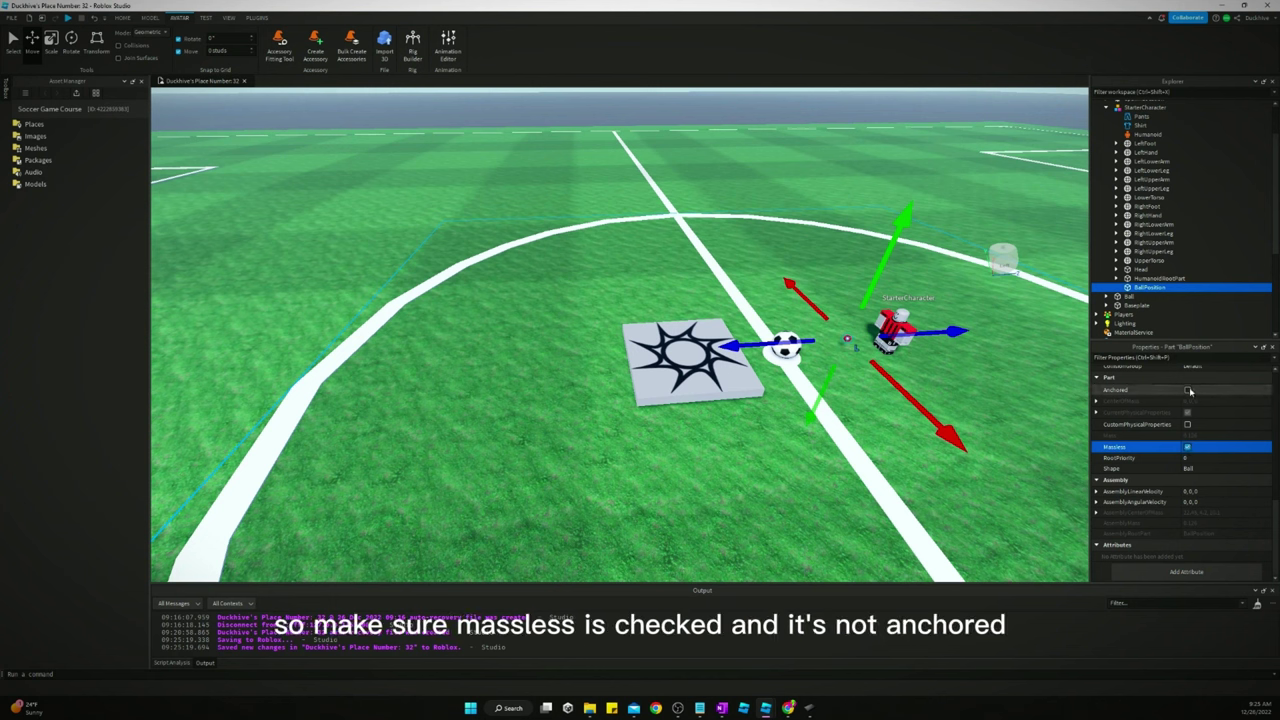
pyautogui.scroll(3, 1188, 390)
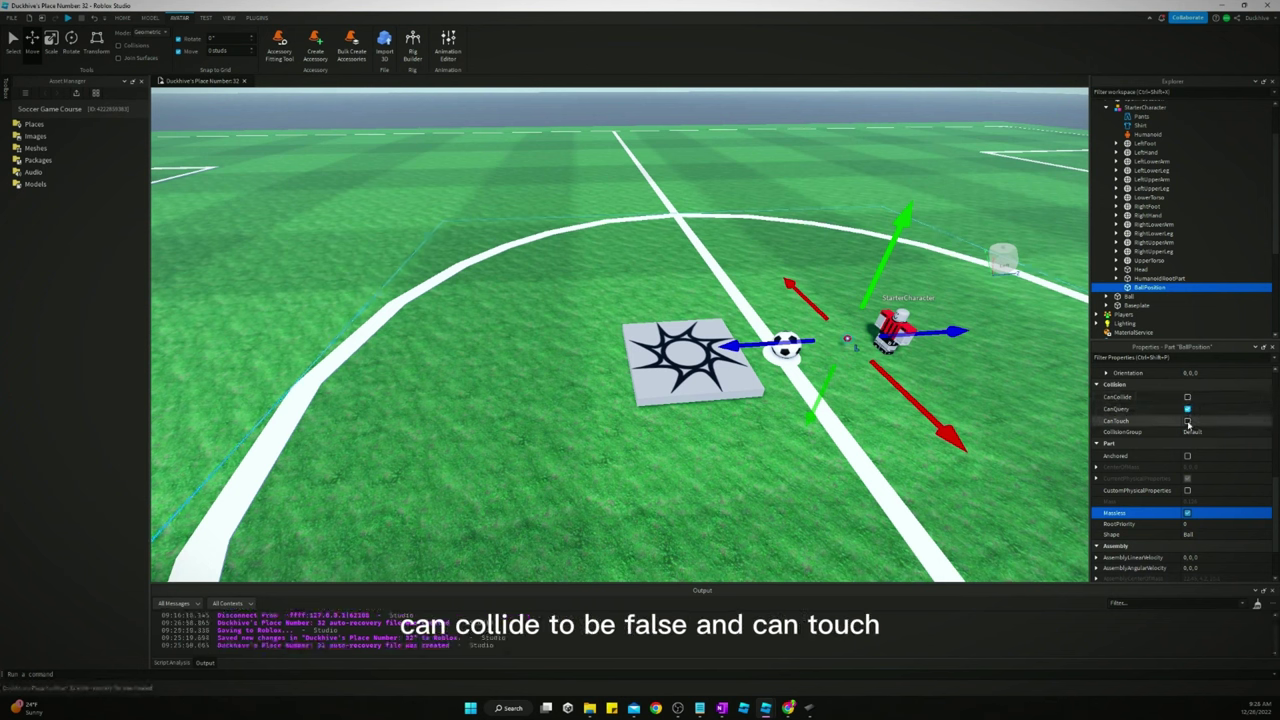
# Step: Add a WeldConstraint inside the BallPosition part
pyautogui.click(1173, 288)
pyautogui.write('weld')
pyautogui.click(1135, 312)
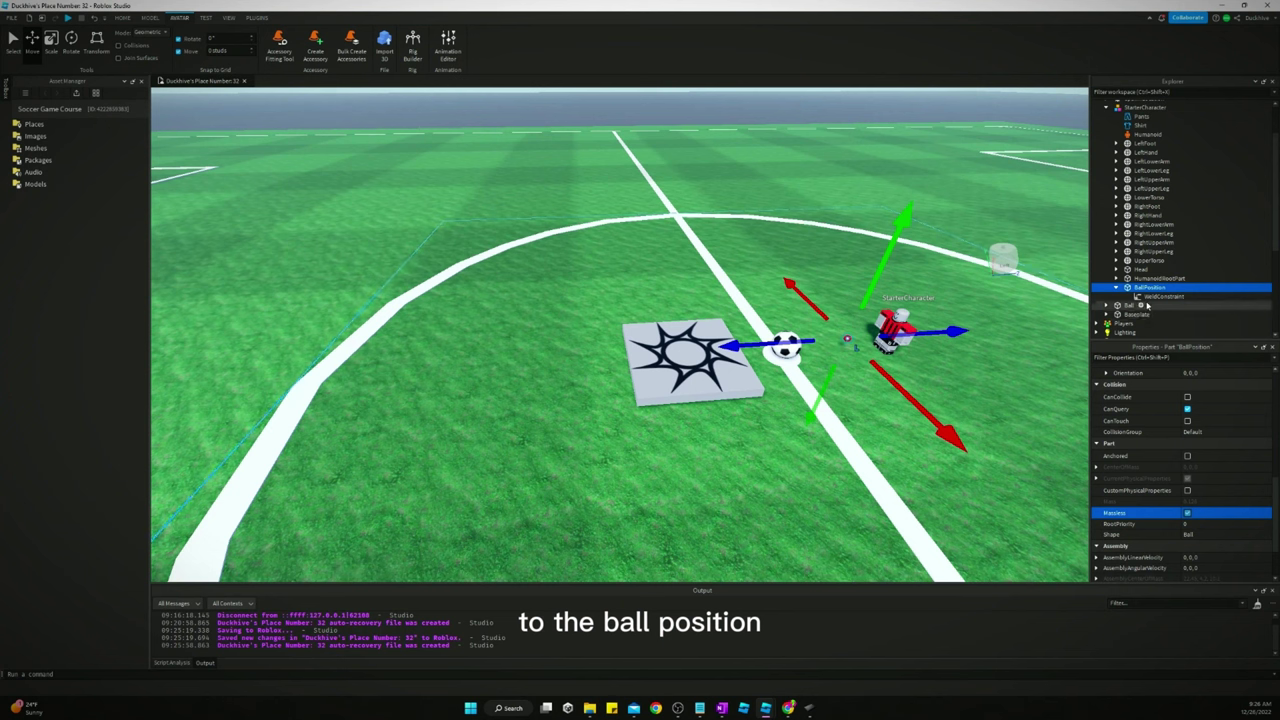
# Step: Set the WeldConstraint's Part0 to BallPosition and its Part1 to HumanoidRootPart
pyautogui.click(1155, 297)
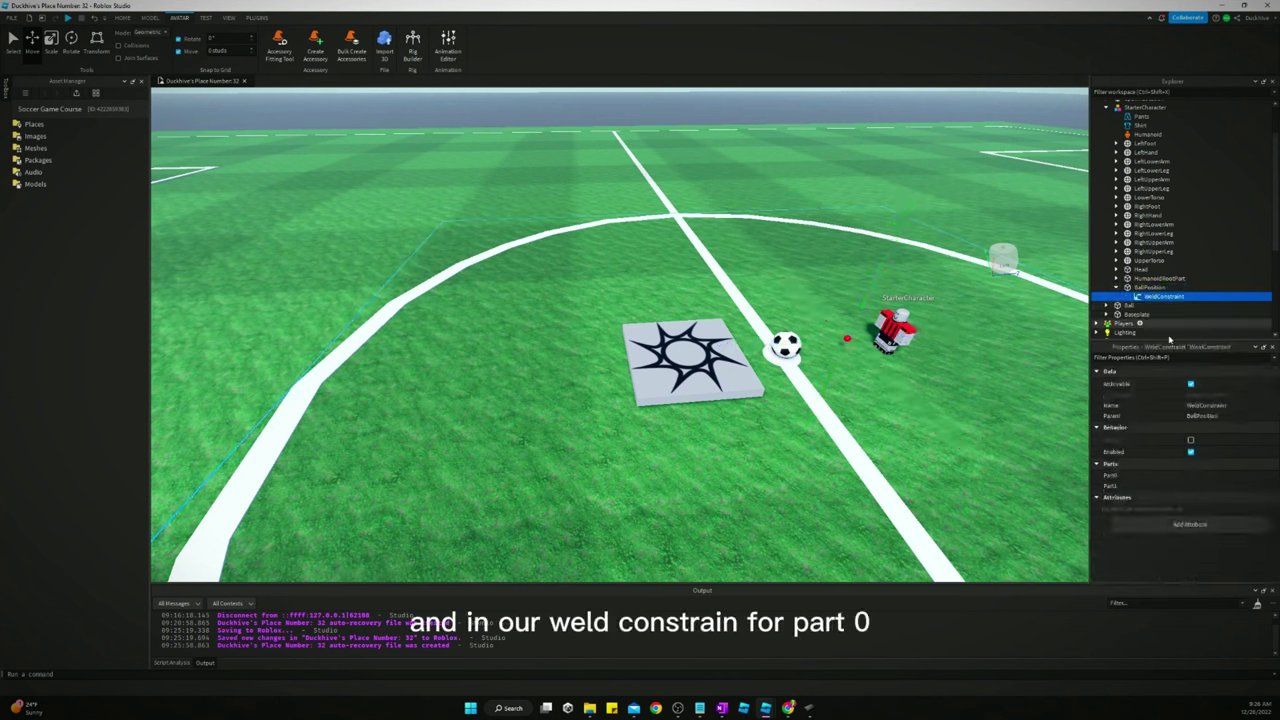
pyautogui.click(1150, 475)
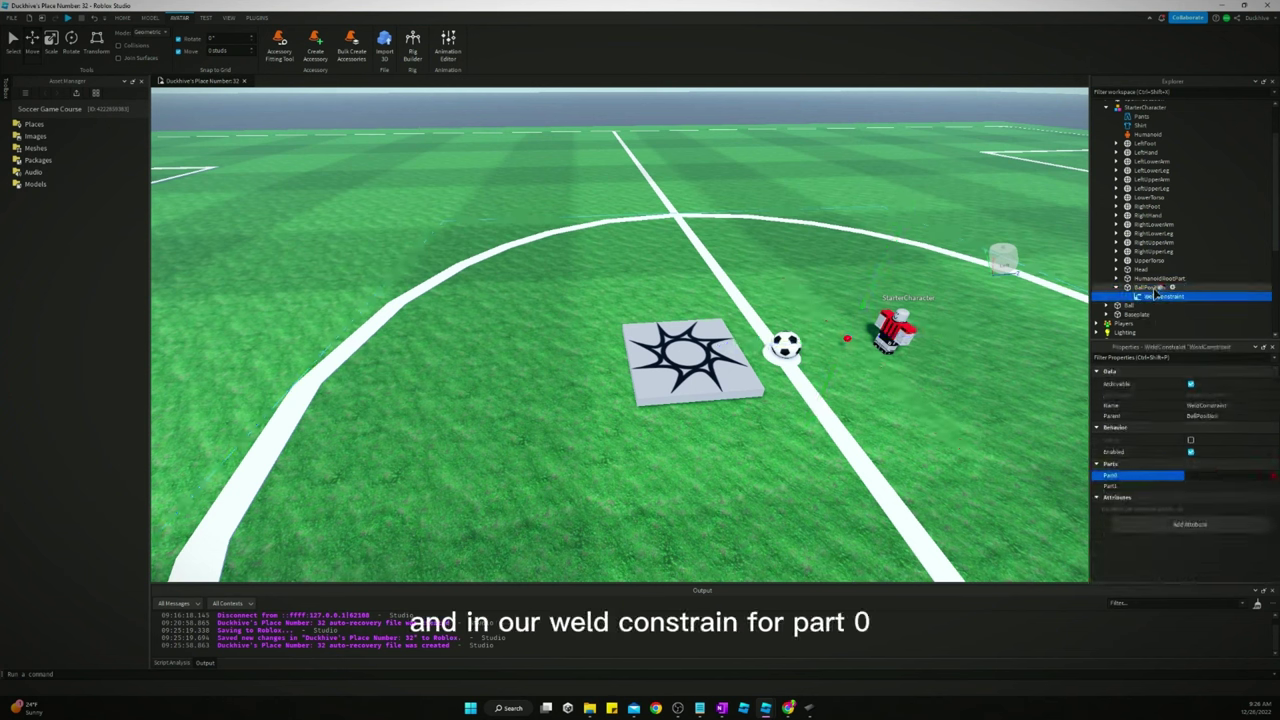
pyautogui.click(1152, 288)
pyautogui.click(1112, 485)
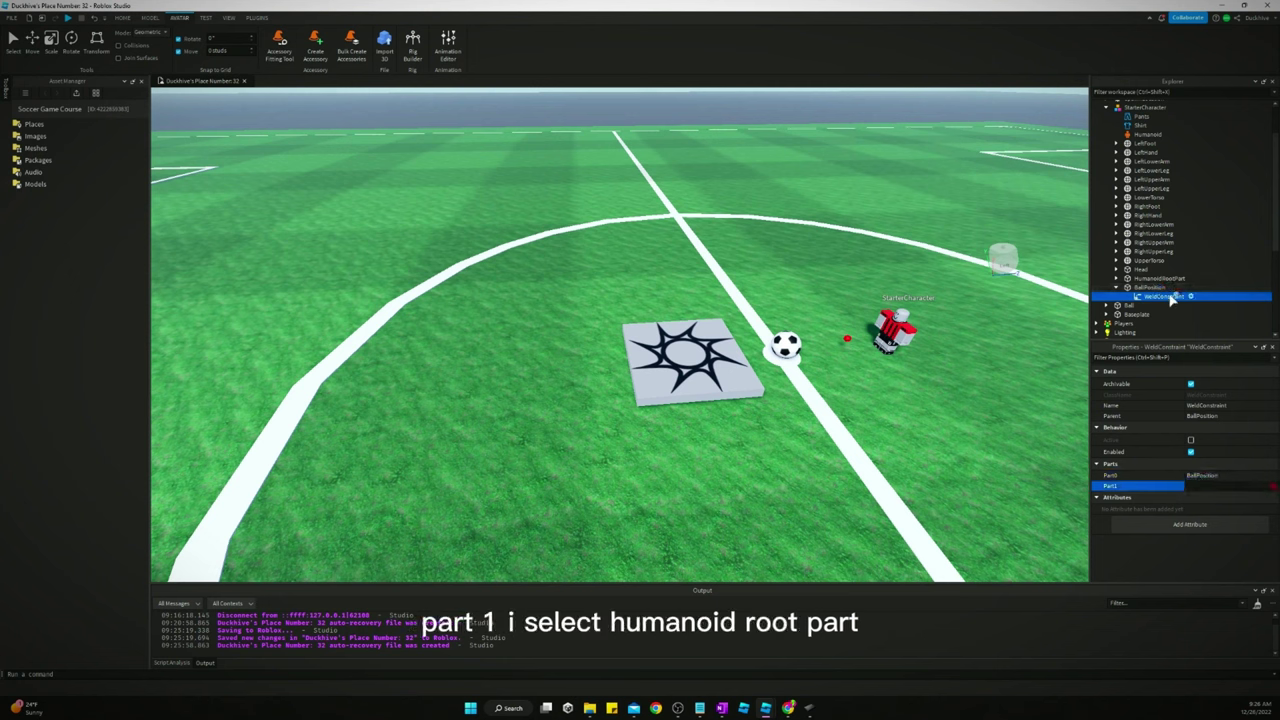
pyautogui.click(1170, 279)
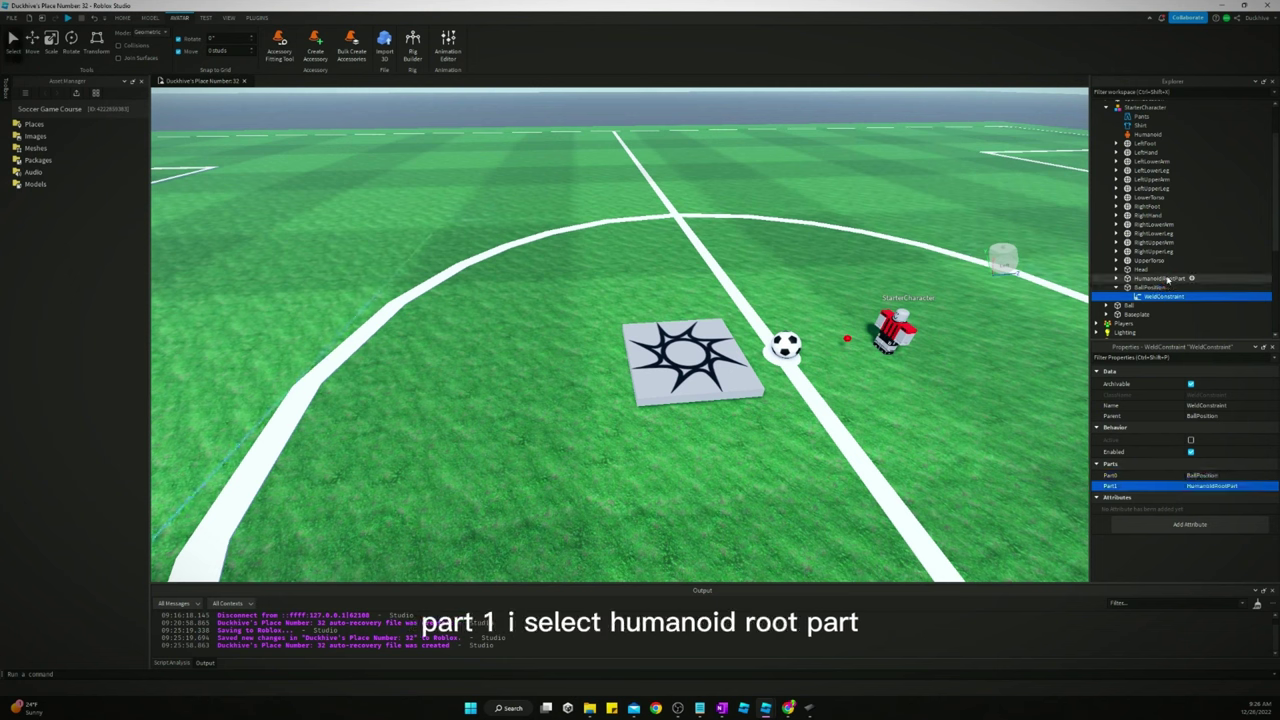
# Step: Move the StarterCharacter model from Workspace into StarterPlayer
pyautogui.click(1135, 288)
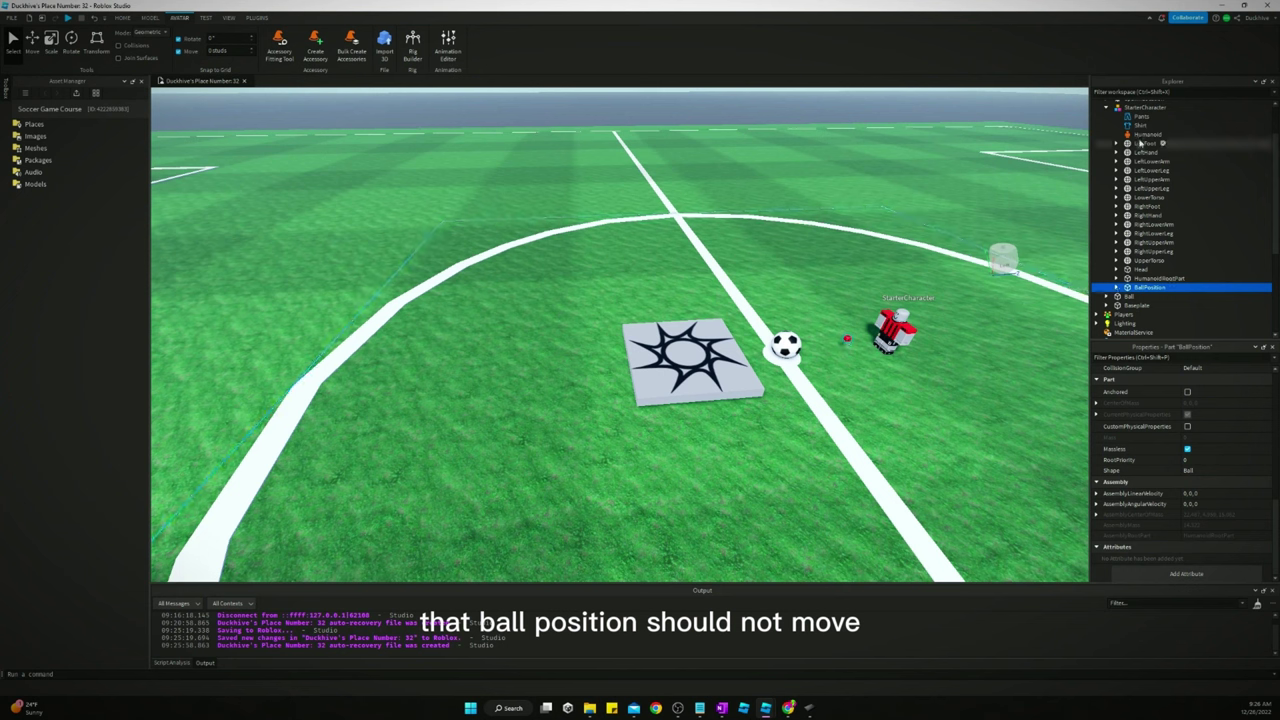
pyautogui.scroll(2, 1141, 145)
pyautogui.moveTo(1138, 157); pyautogui.dragTo(1132, 244)
pyautogui.scroll(-7, 1142, 200)
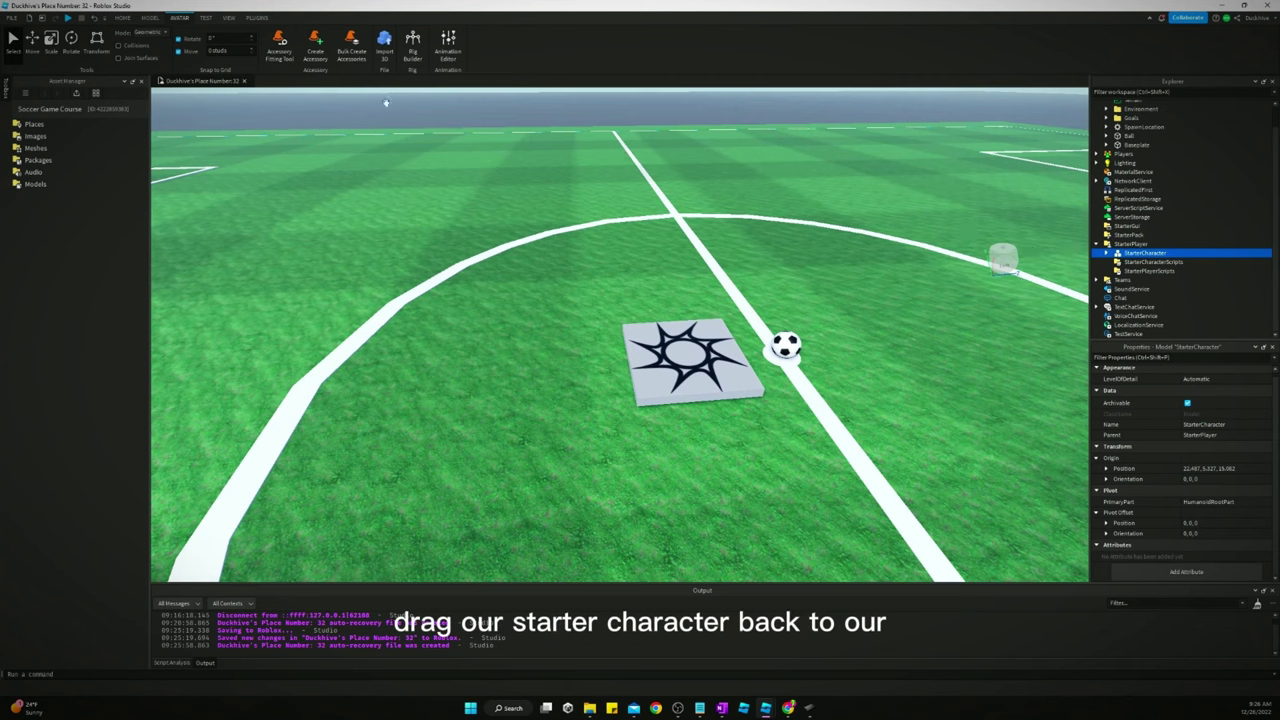
# Step: Playtest the game, walk the character around the spawn to check how BallPosition follows it, and stop the test
pyautogui.click(68, 18)
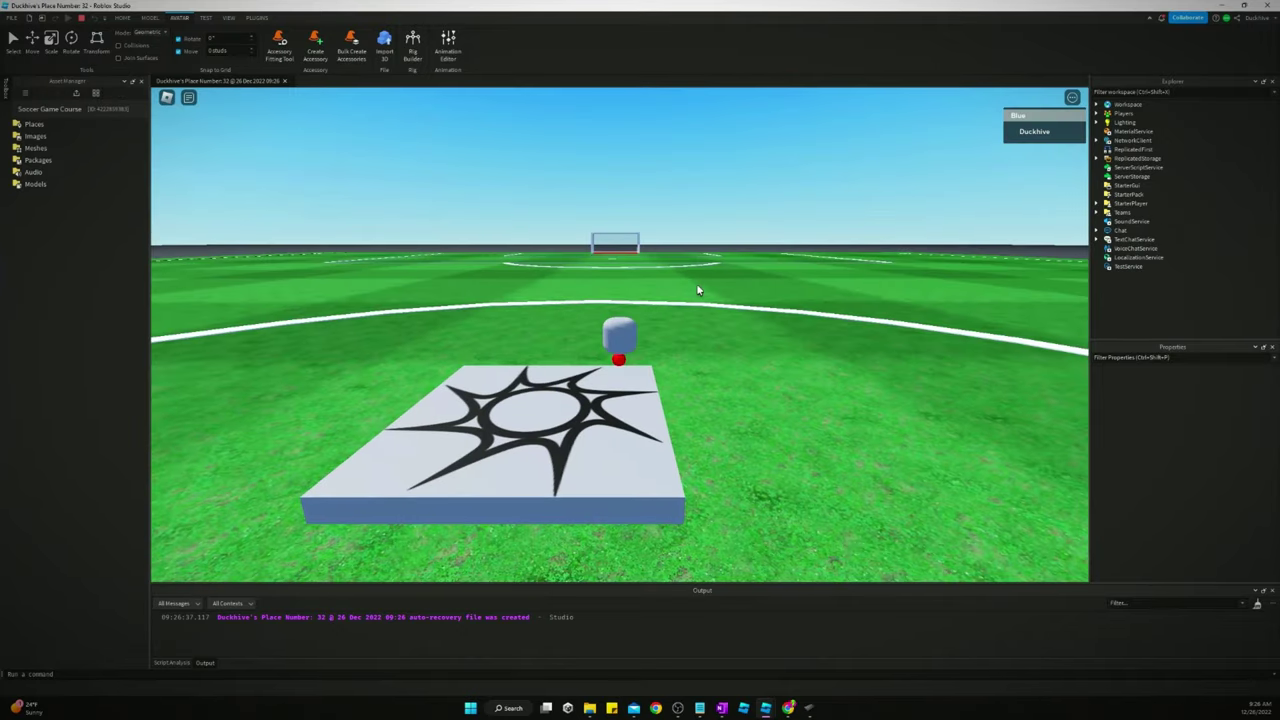
pyautogui.press('s')
pyautogui.moveTo(699, 287); pyautogui.dragTo(702, 294, button='right')
pyautogui.press('d')
pyautogui.press('w')
pyautogui.press('a')
pyautogui.press('a')
pyautogui.press('a')
pyautogui.press('a')
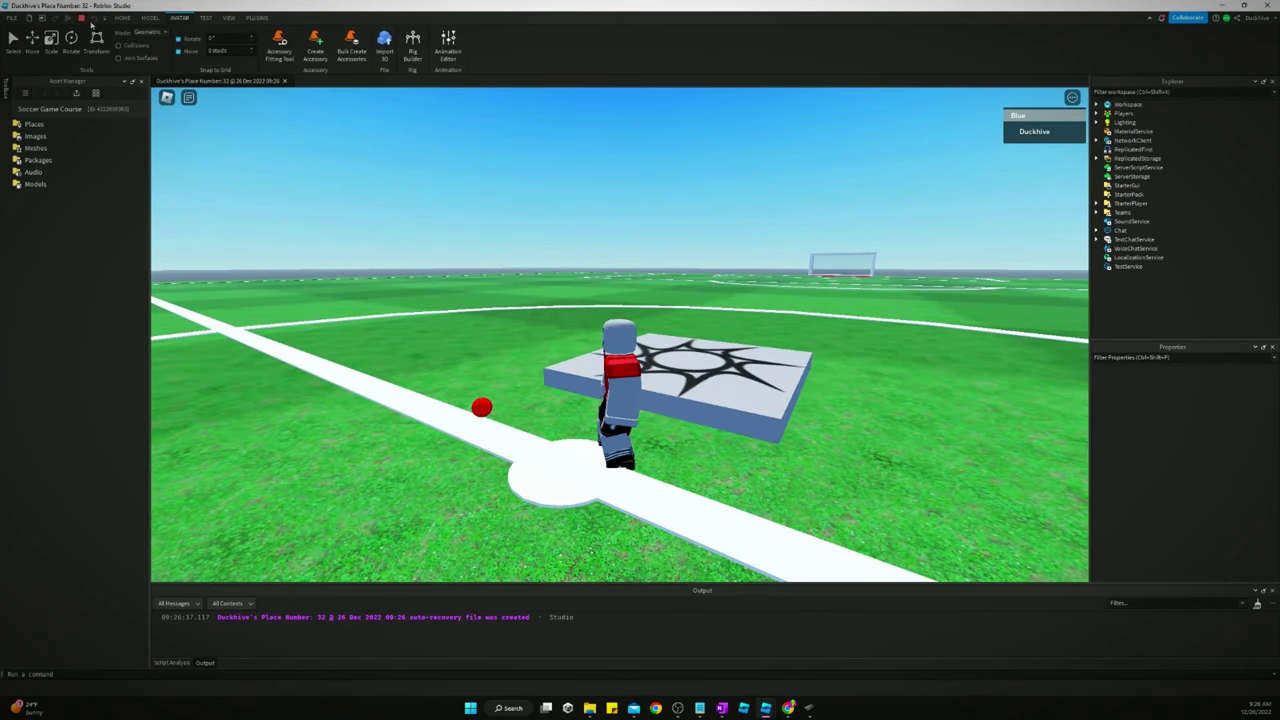
pyautogui.click(83, 18)
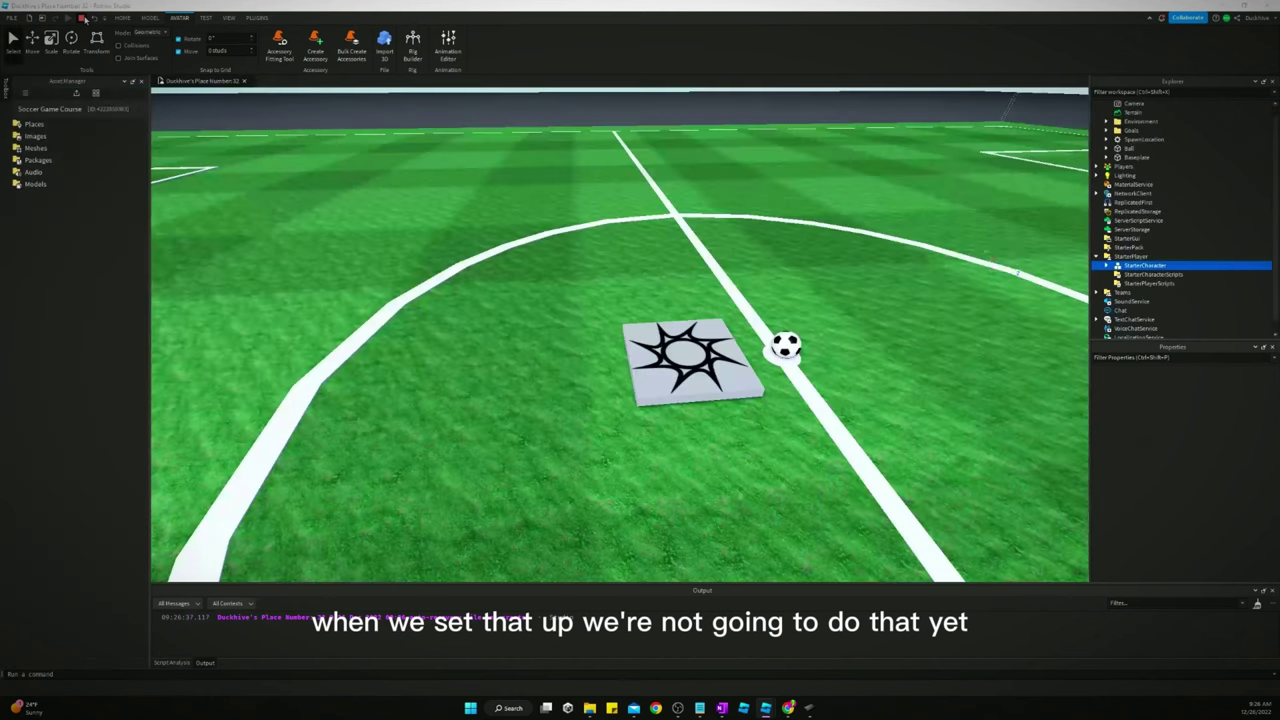
# Step: Duplicate the BallPosition part in StarterCharacter and rename the copy PossessionTrigger
pyautogui.click(1148, 218)
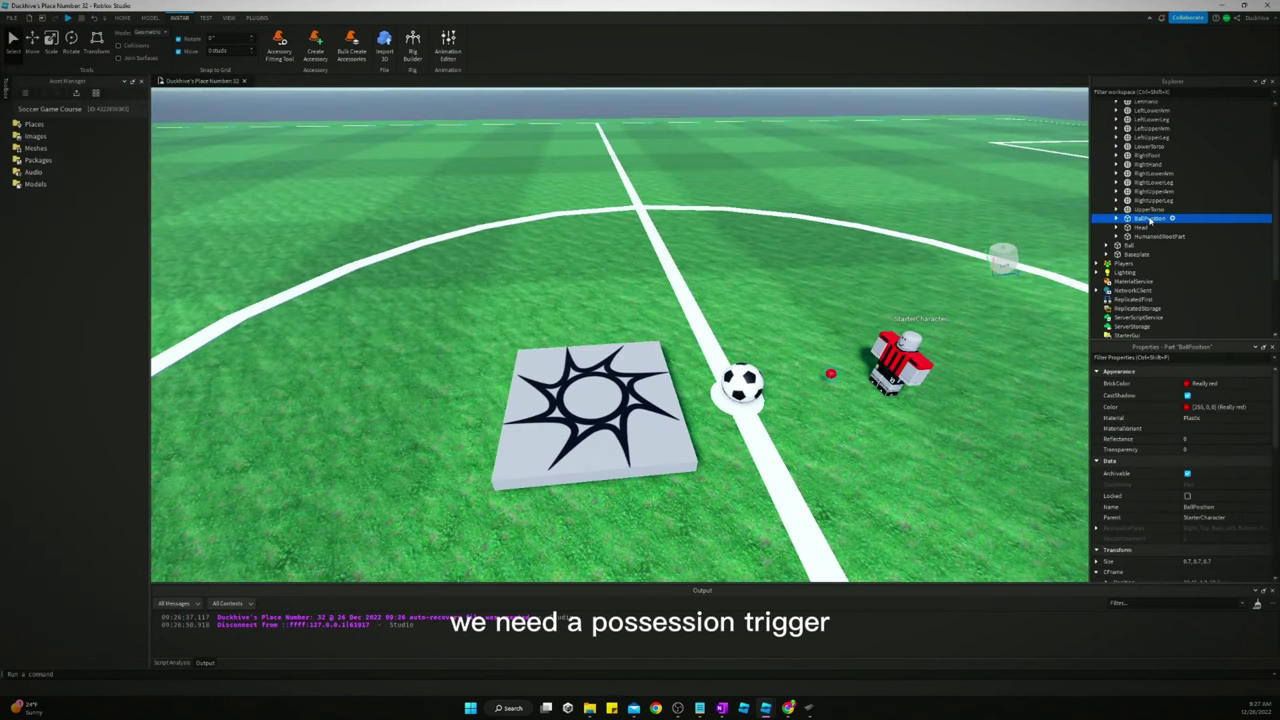
pyautogui.hotkey('ctrl', 'd')
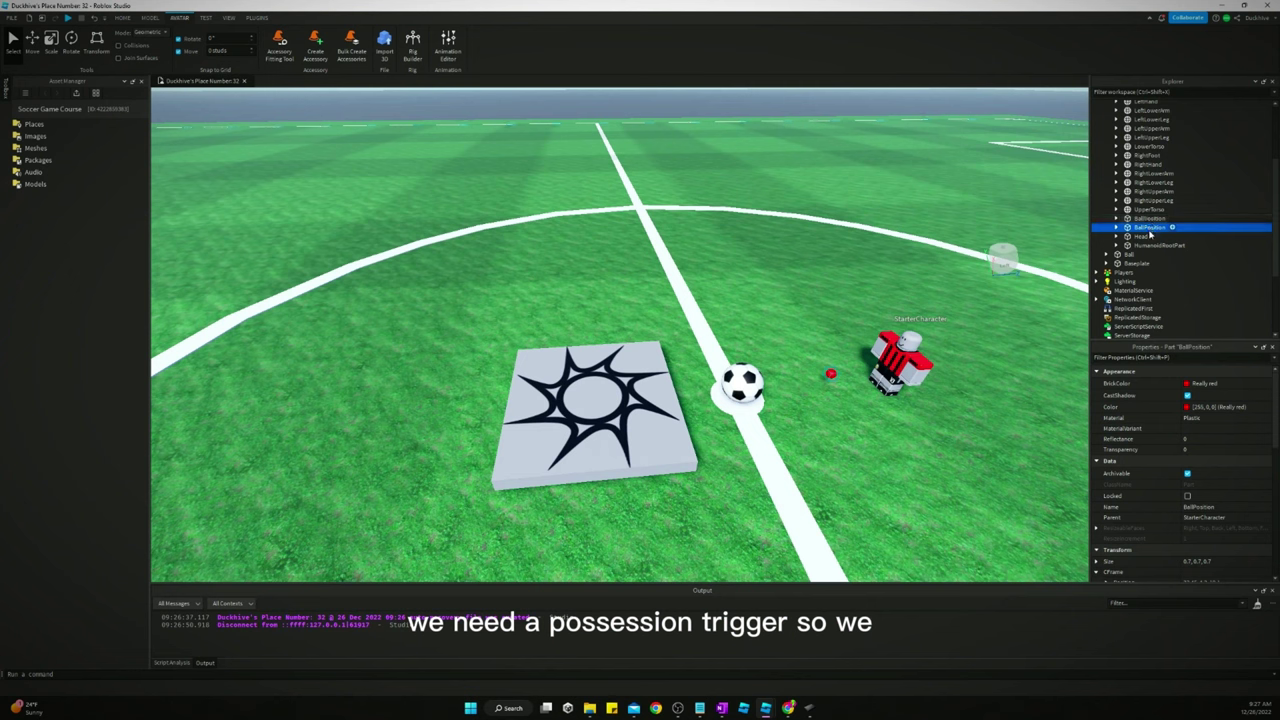
pyautogui.write('Po')
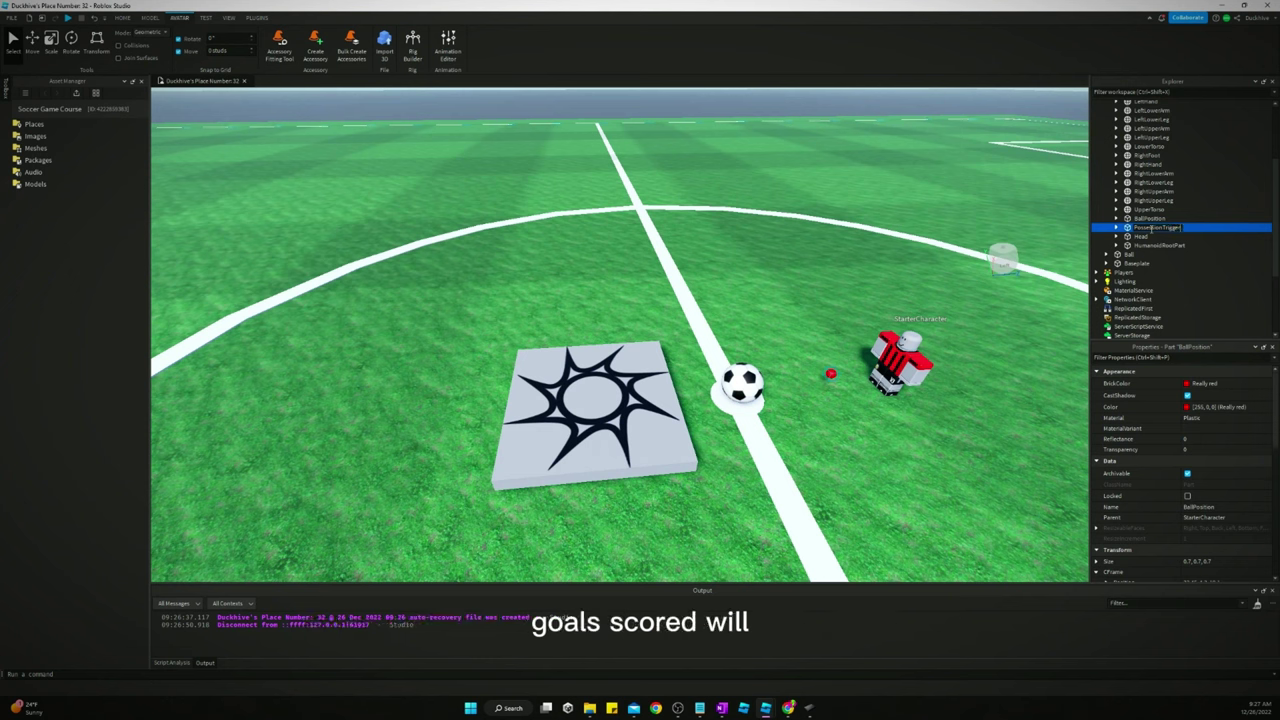
pyautogui.press('Return')
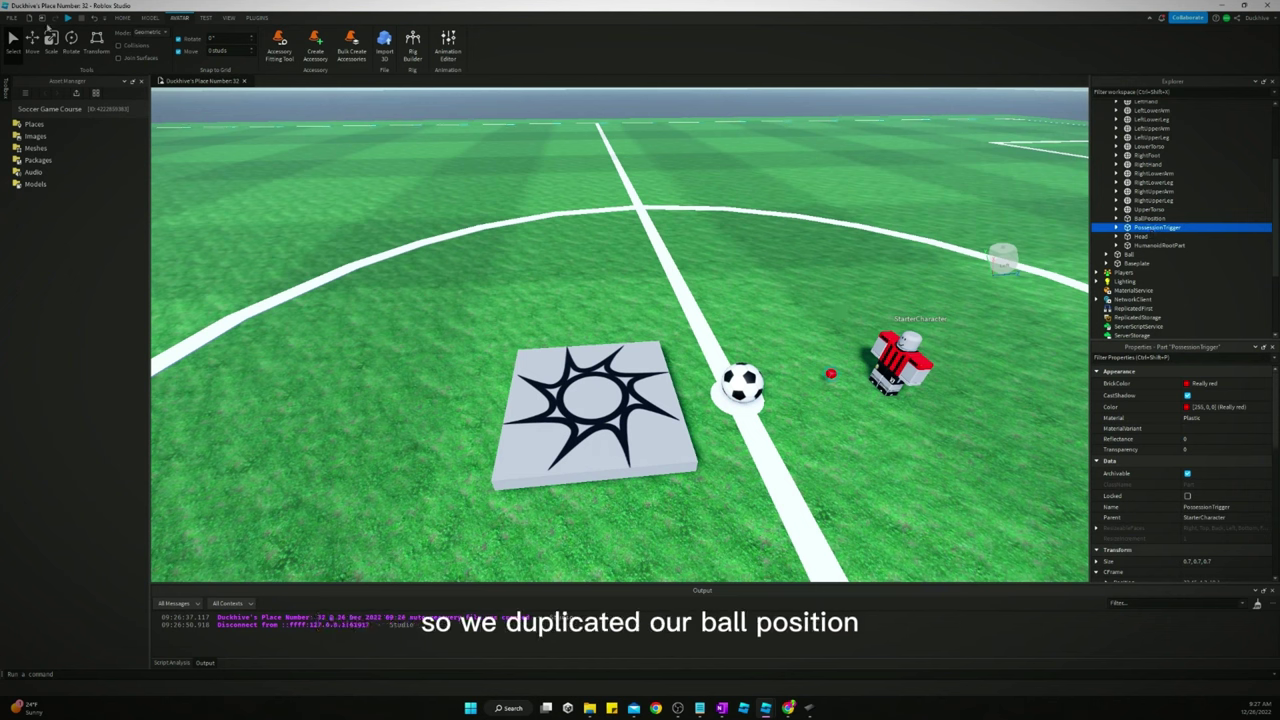
# Step: Move PossessionTrigger onto the StarterCharacter's body and change its shape to Block
pyautogui.hotkey('ctrl', '2')
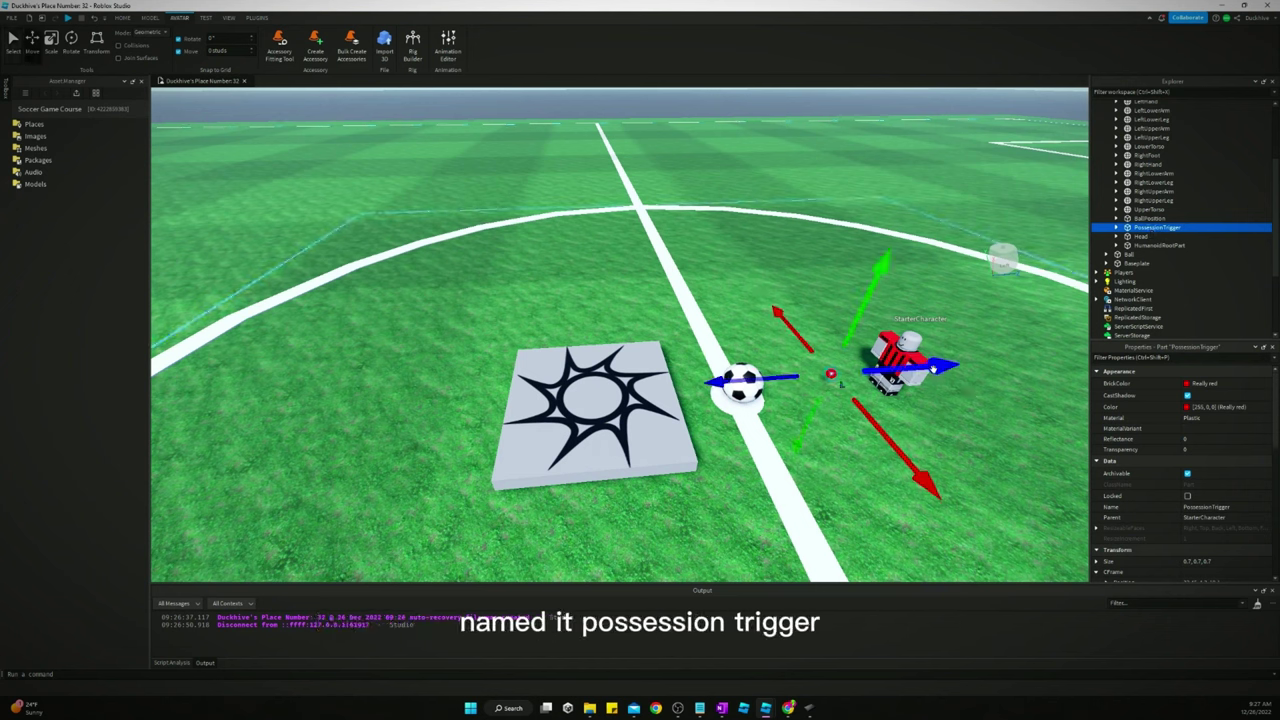
pyautogui.scroll(-5, 1200, 470)
pyautogui.scroll(-4, 1228, 478)
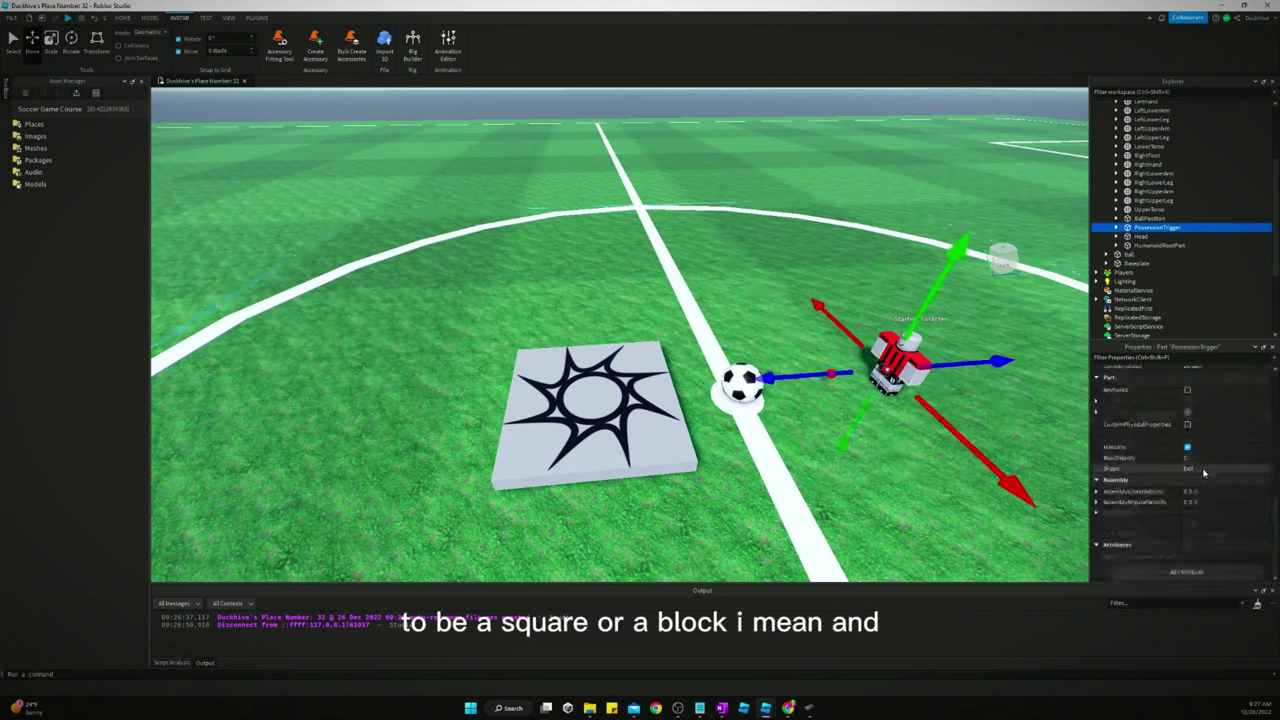
pyautogui.click(1204, 470)
pyautogui.click(1204, 470)
pyautogui.click(1210, 482)
# Step: Scale the PossessionTrigger block to about 4.1 x 5.2 x 2.2 studs so it encloses the character
pyautogui.press('d')
pyautogui.moveTo(840, 356); pyautogui.dragTo(840, 357, button='right')
pyautogui.press('w')
pyautogui.click(55, 48)
pyautogui.moveTo(752, 318); pyautogui.dragTo(803, 321)
pyautogui.press('d')
pyautogui.moveTo(803, 321); pyautogui.dragTo(751, 331, button='right')
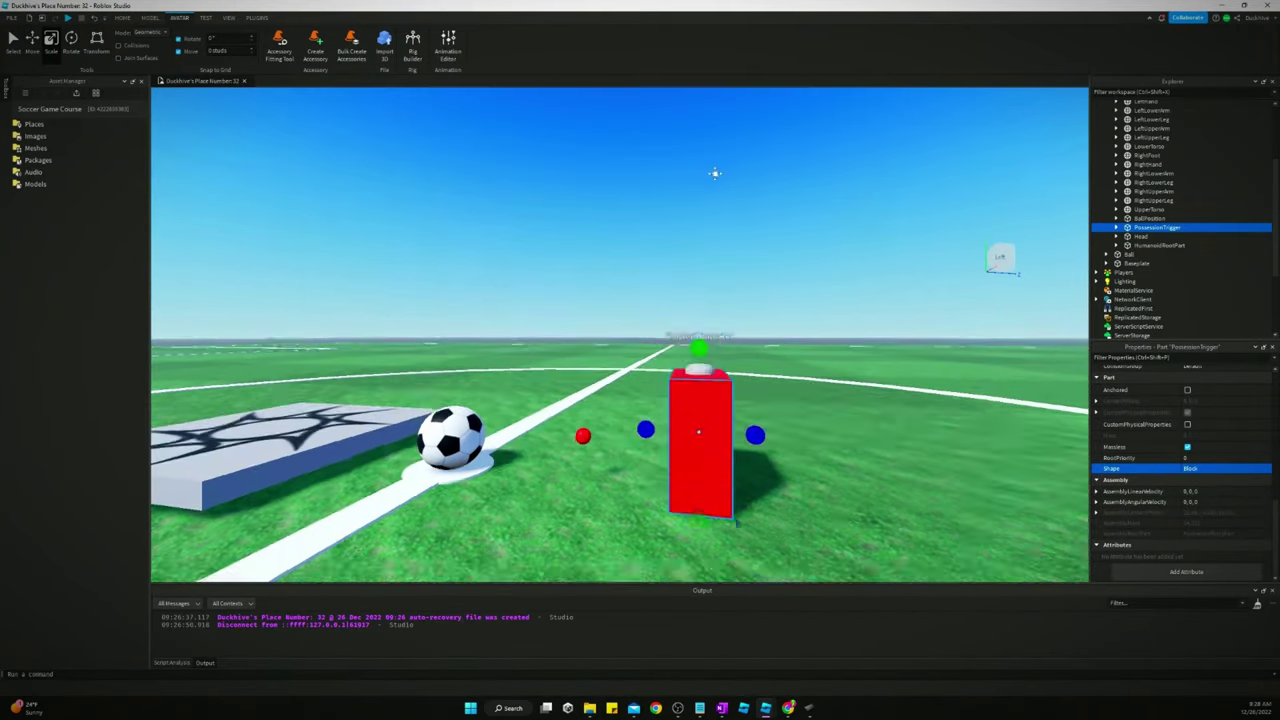
pyautogui.moveTo(714, 171); pyautogui.dragTo(708, 353, button='right')
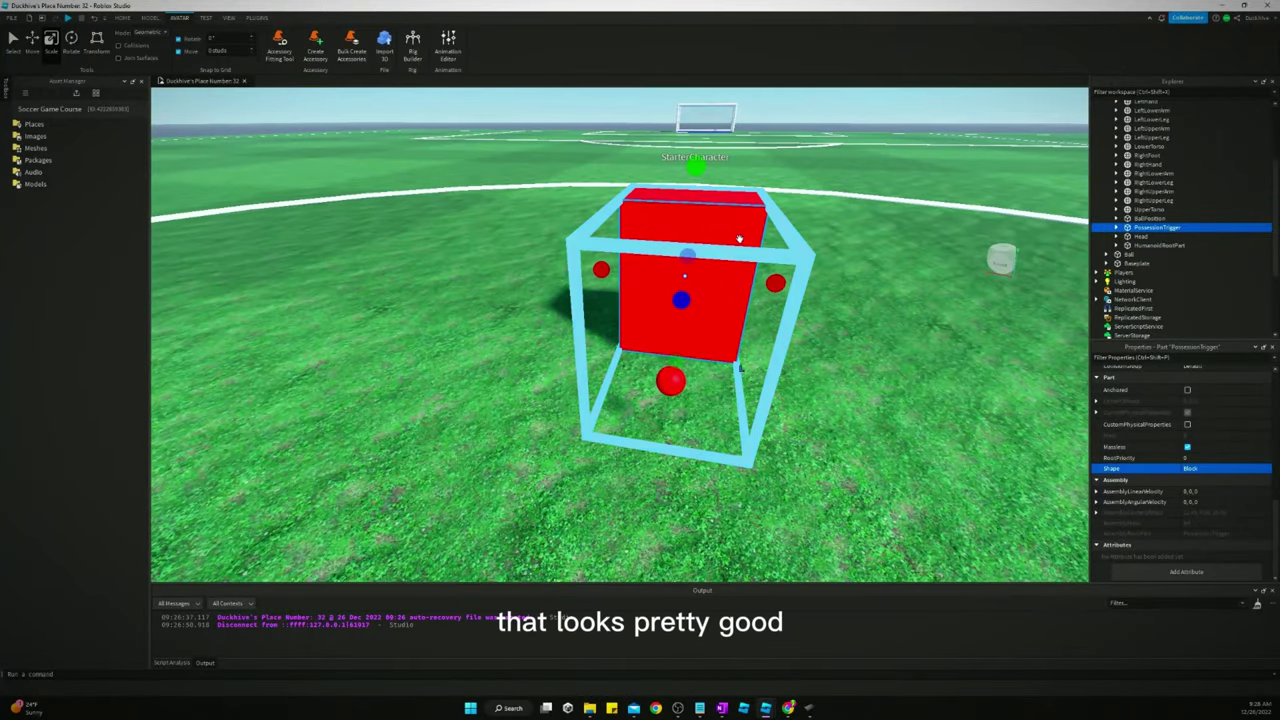
# Step: Set the PossessionTrigger part's Transparency to 0.6
pyautogui.scroll(5, 1200, 448)
pyautogui.scroll(3, 1200, 448)
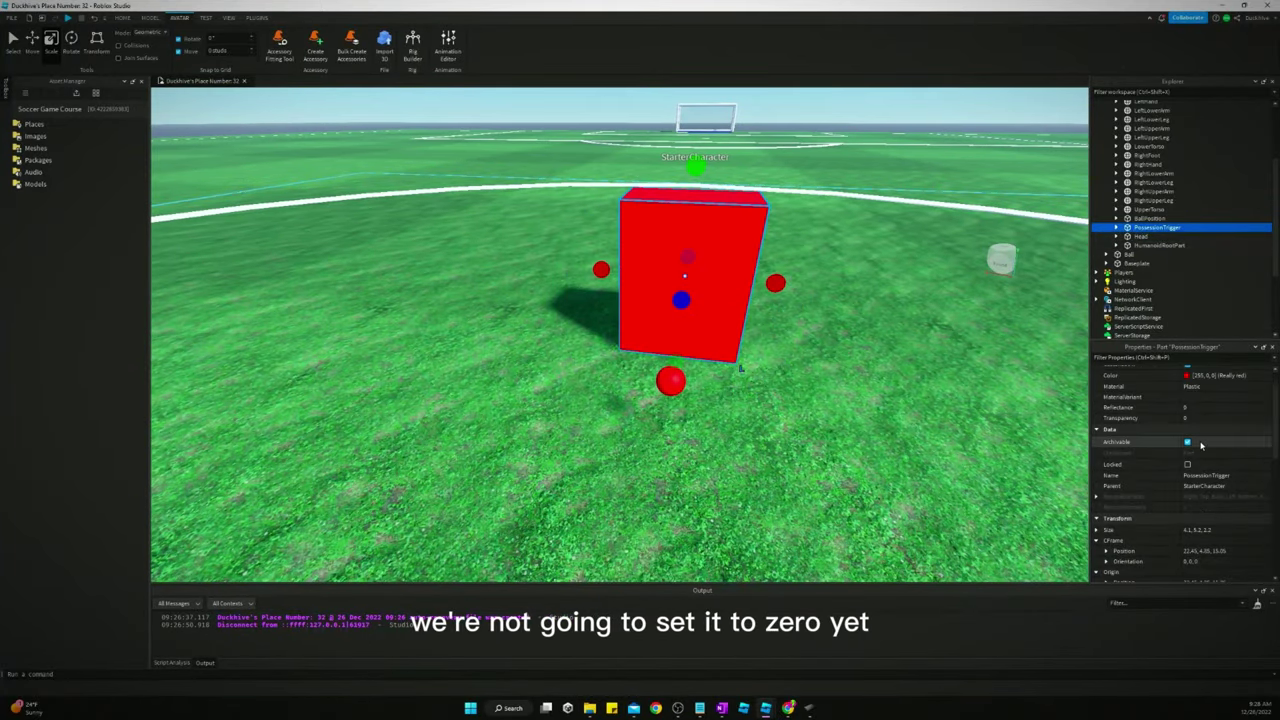
pyautogui.click(1202, 452)
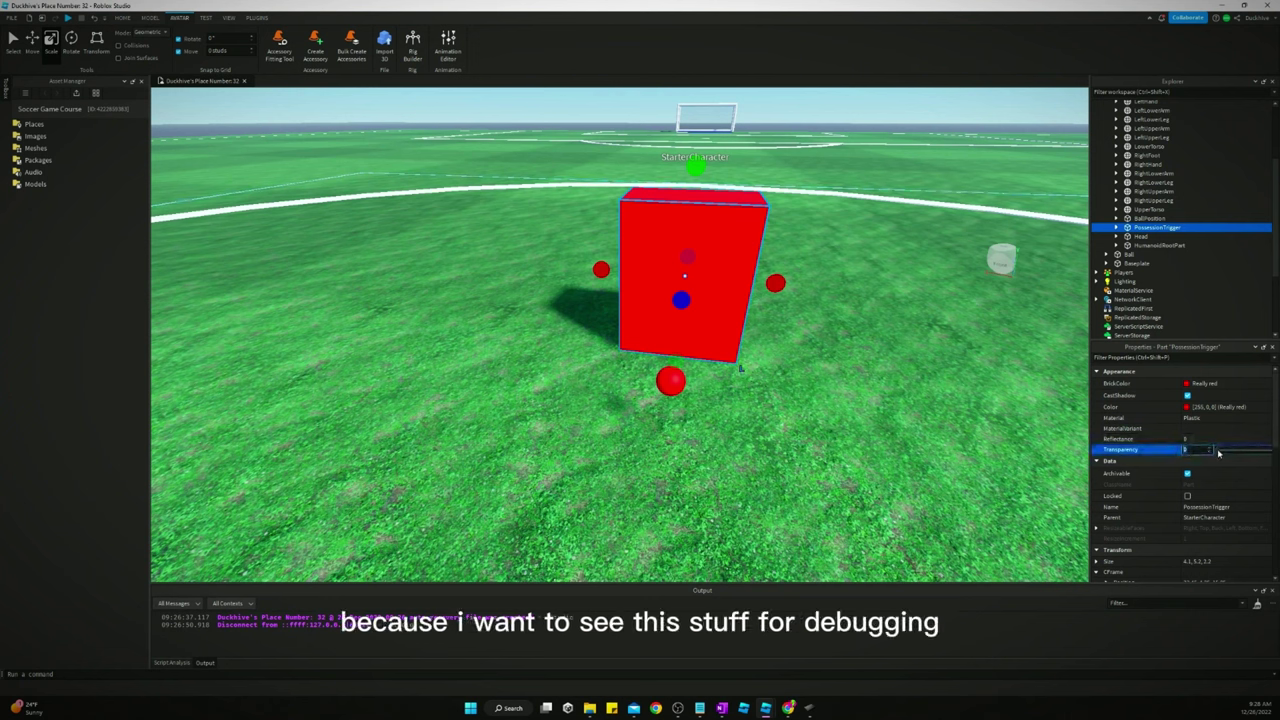
pyautogui.moveTo(1218, 452); pyautogui.dragTo(1249, 452)
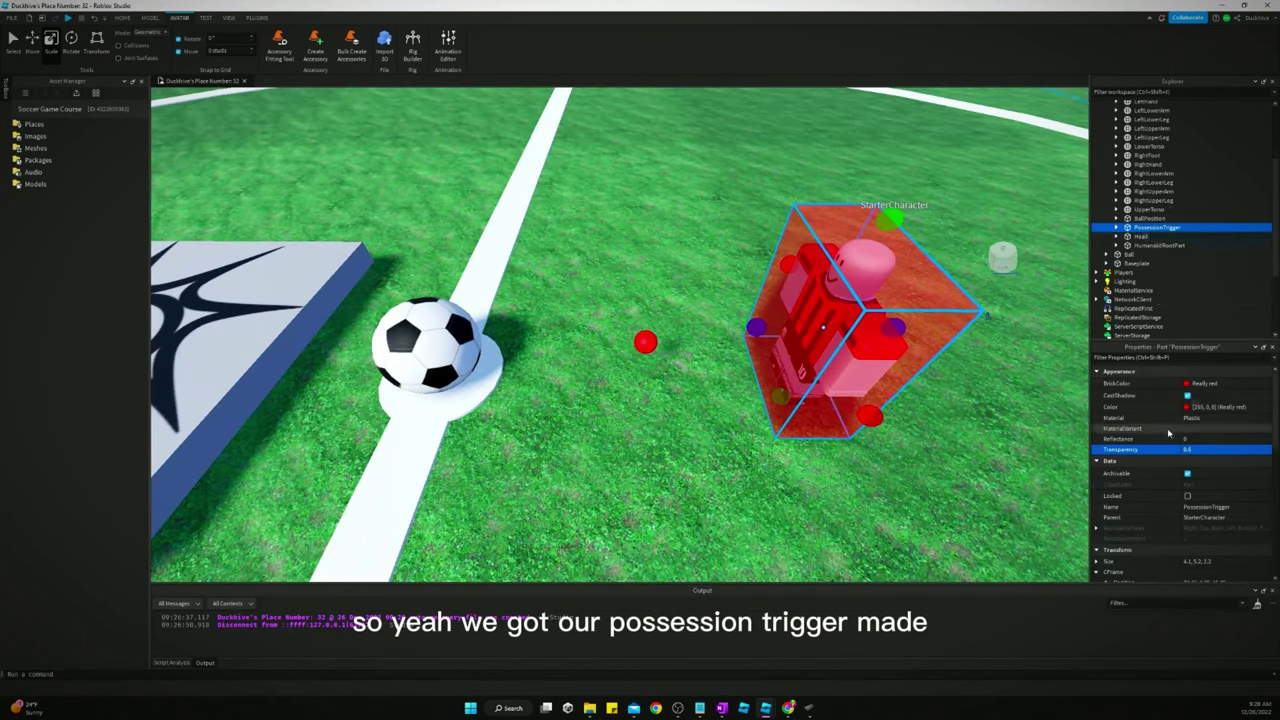
# Step: Enable CanTouch on the PossessionTrigger part
pyautogui.scroll(-5, 1165, 438)
pyautogui.scroll(-3, 1165, 438)
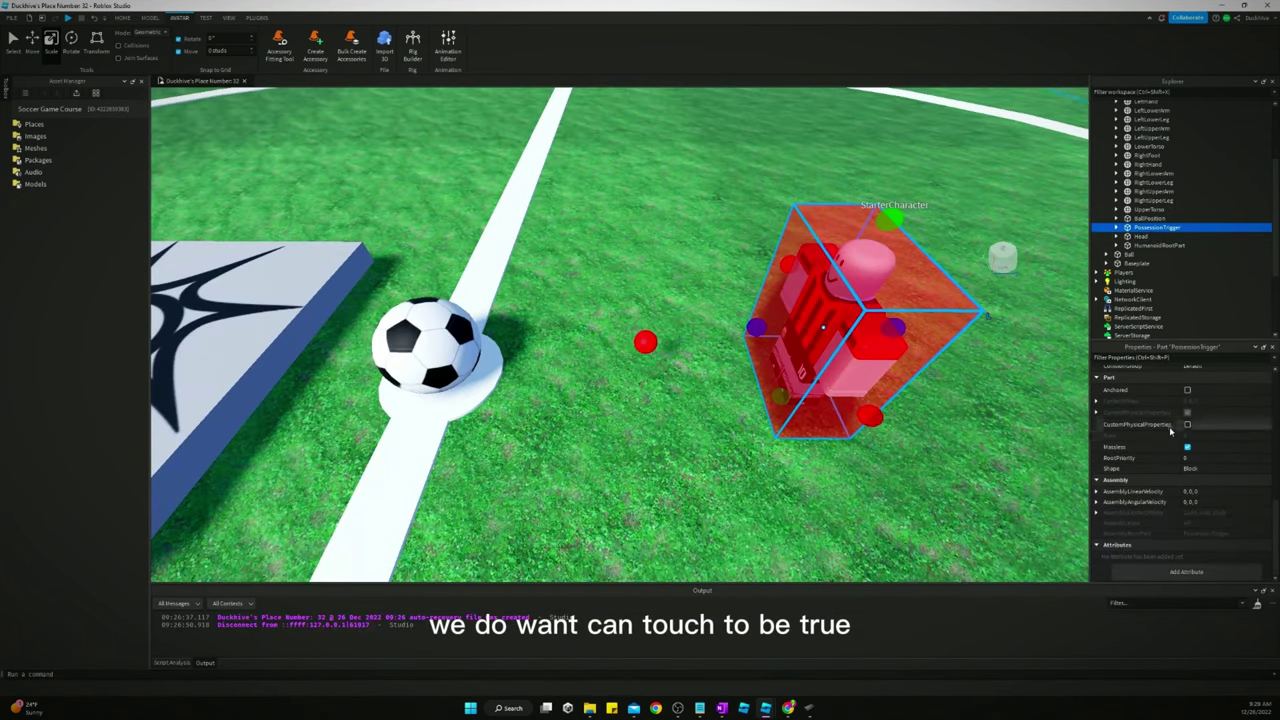
pyautogui.scroll(3, 1168, 431)
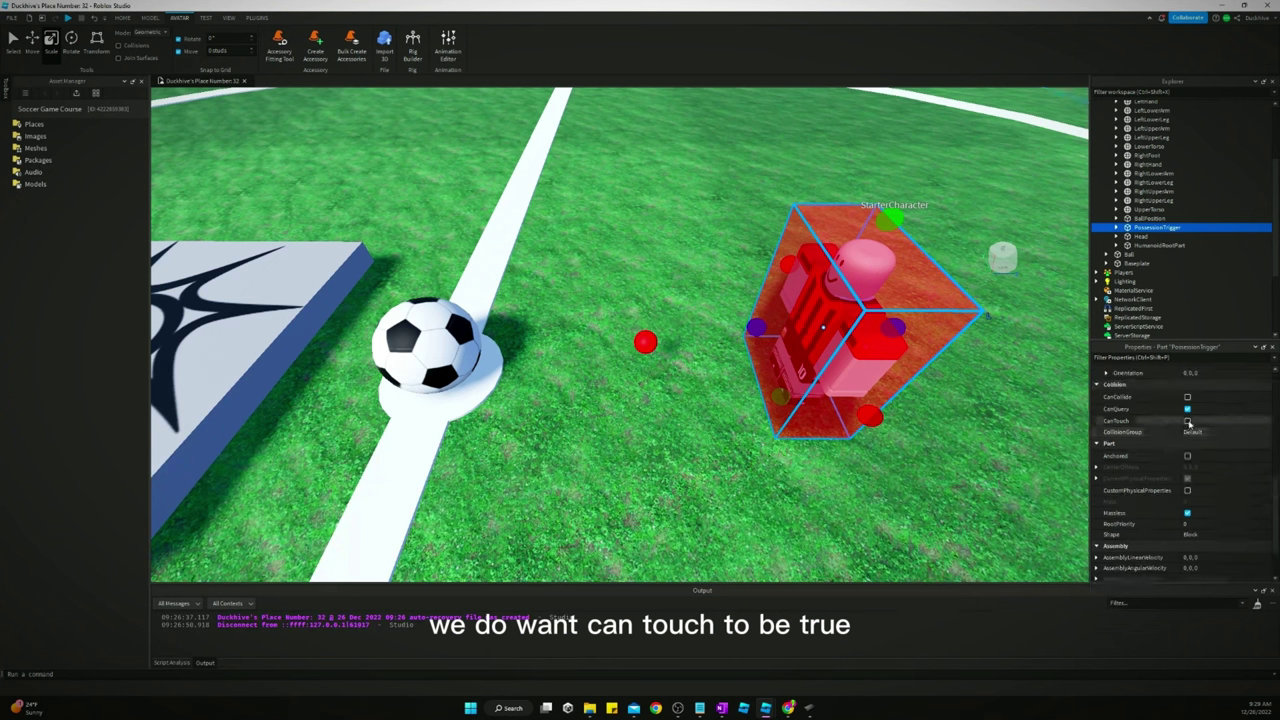
pyautogui.click(1187, 420)
# Step: Check Part0 of PossessionTrigger's WeldConstraint and reassign its Part1 to HumanoidRootPart
pyautogui.click(1117, 228)
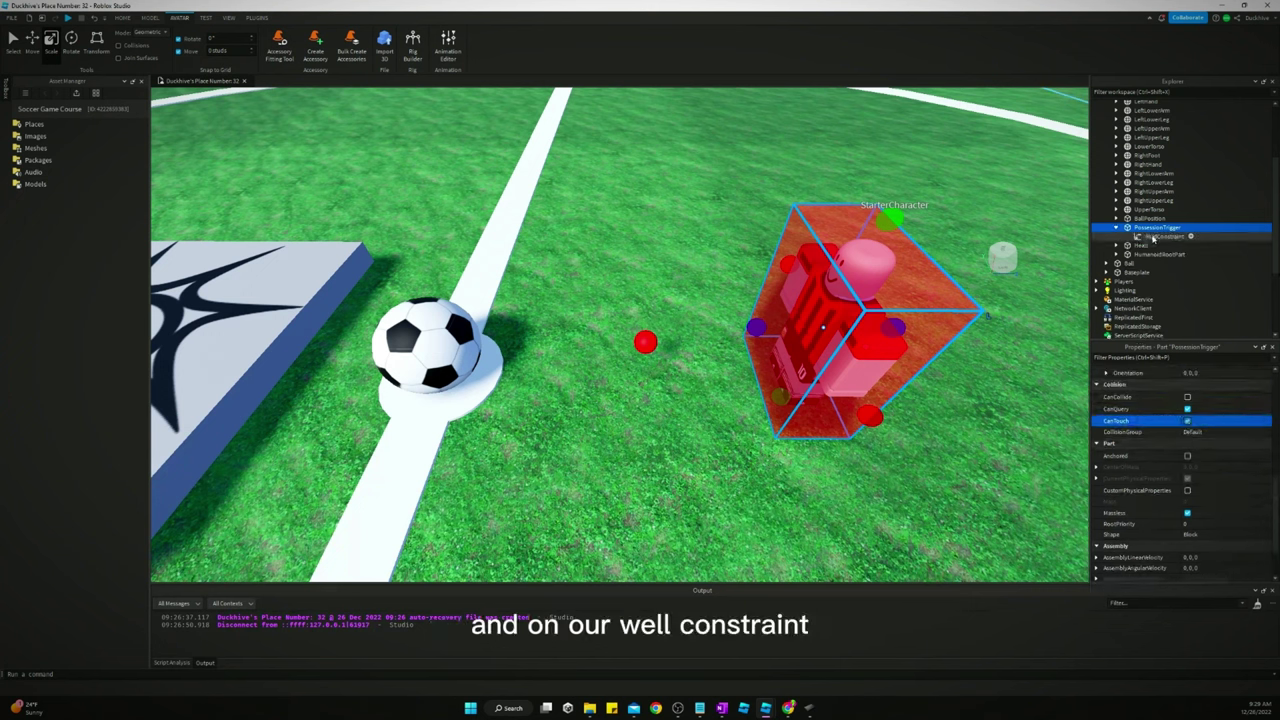
pyautogui.click(1162, 236)
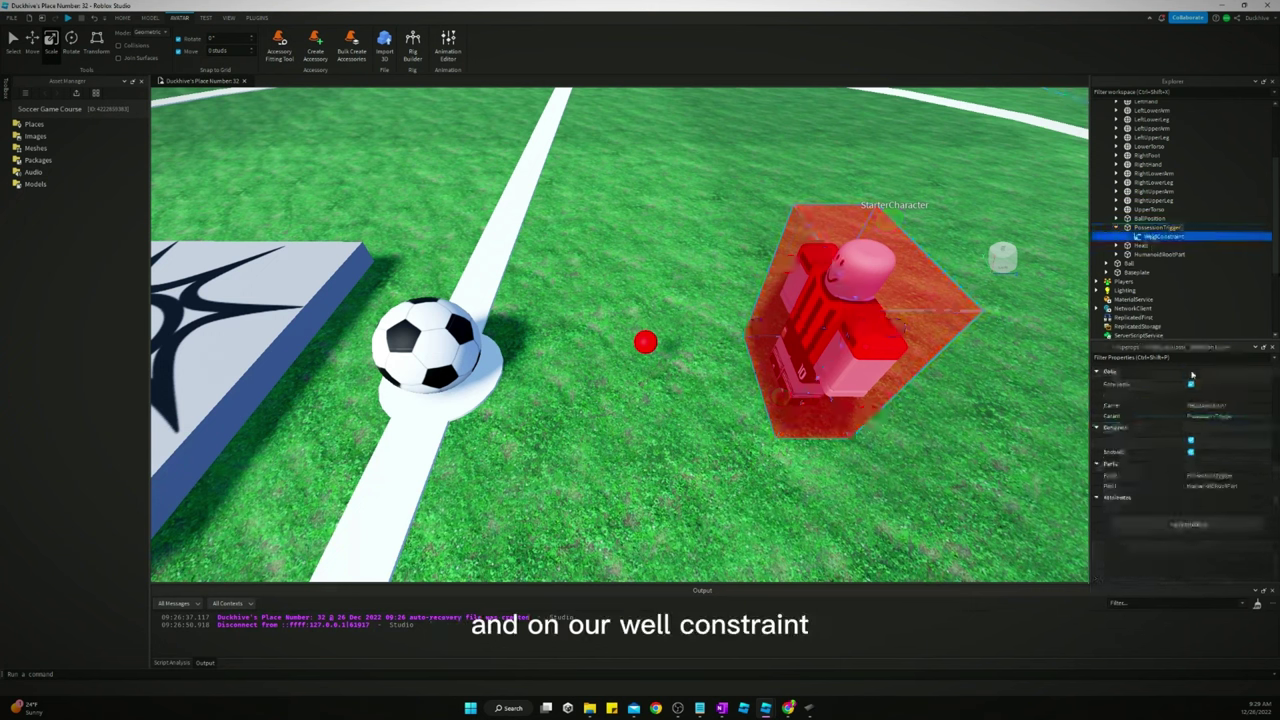
pyautogui.click(1207, 477)
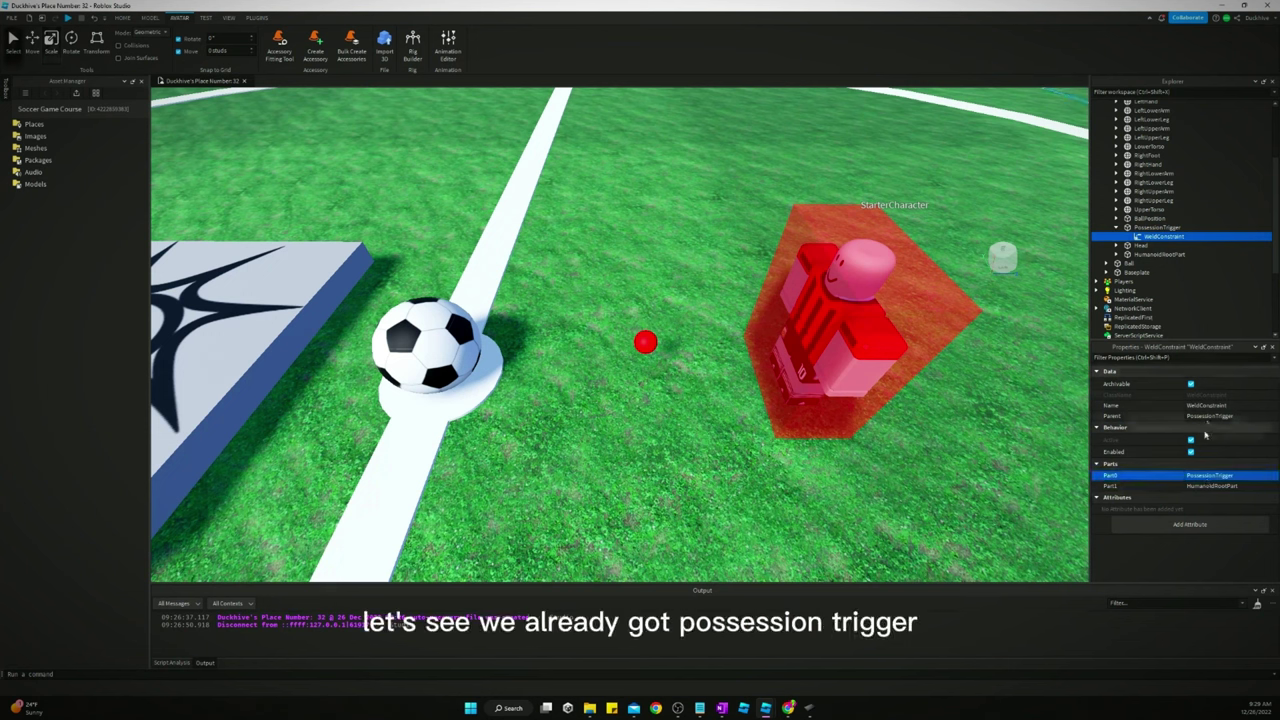
pyautogui.click(1208, 485)
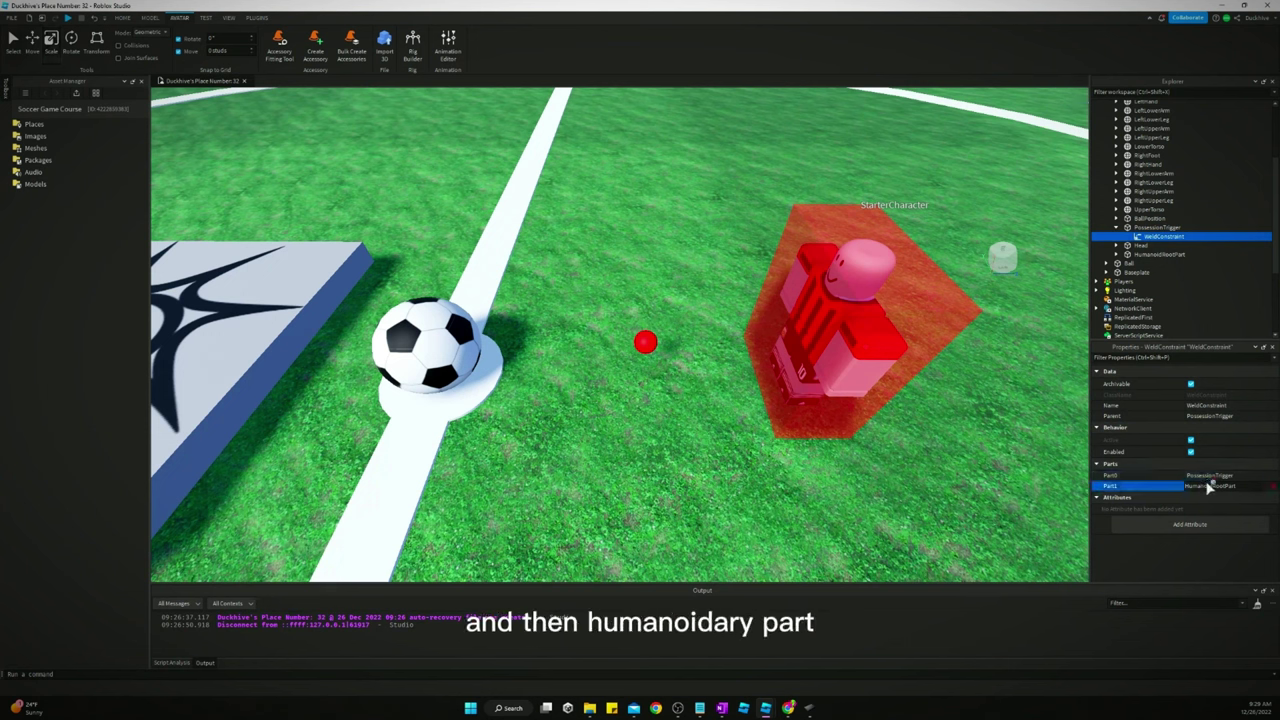
pyautogui.click(1160, 254)
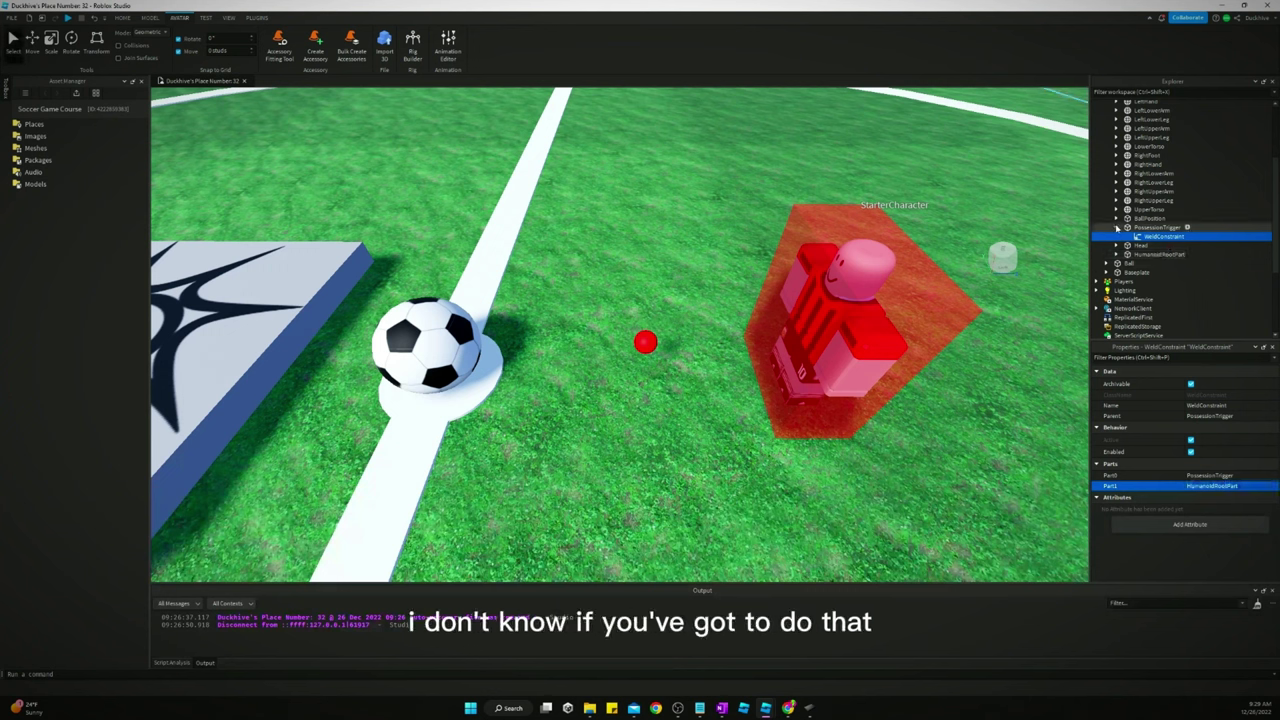
pyautogui.click(1116, 229)
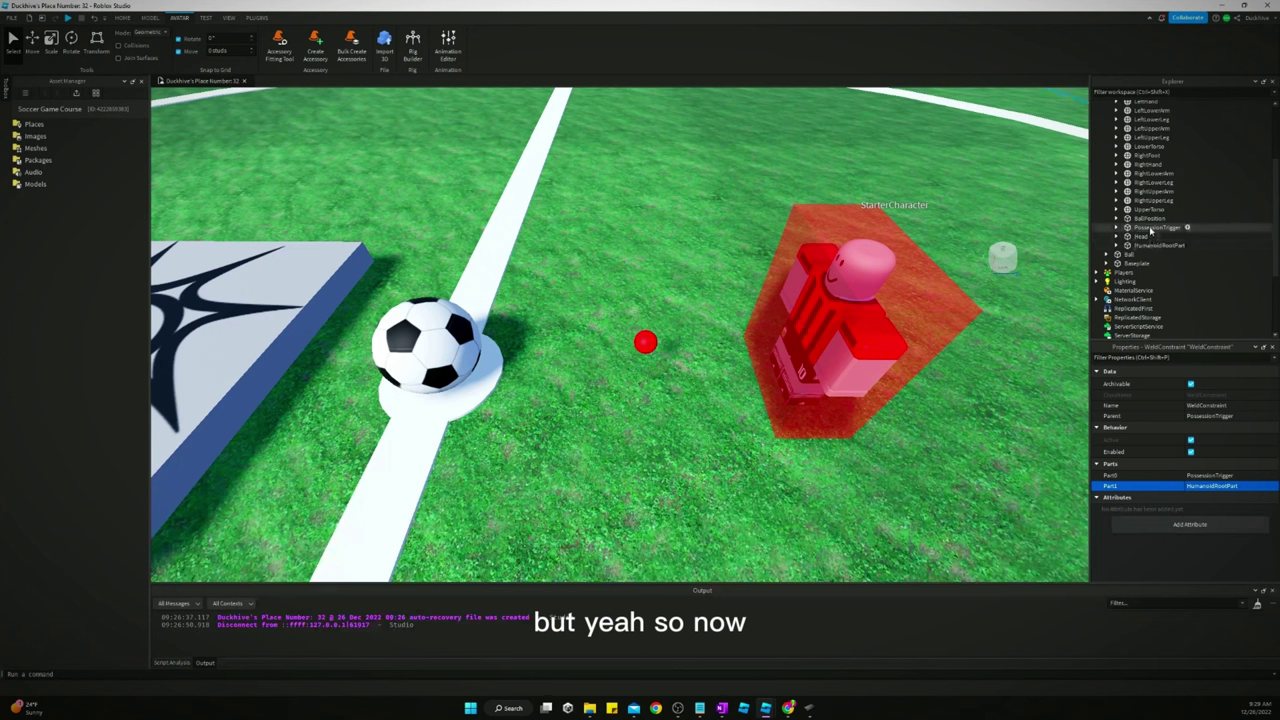
# Step: Duplicate the BallPosition part again and rename the copy ShotAim
pyautogui.click(1150, 218)
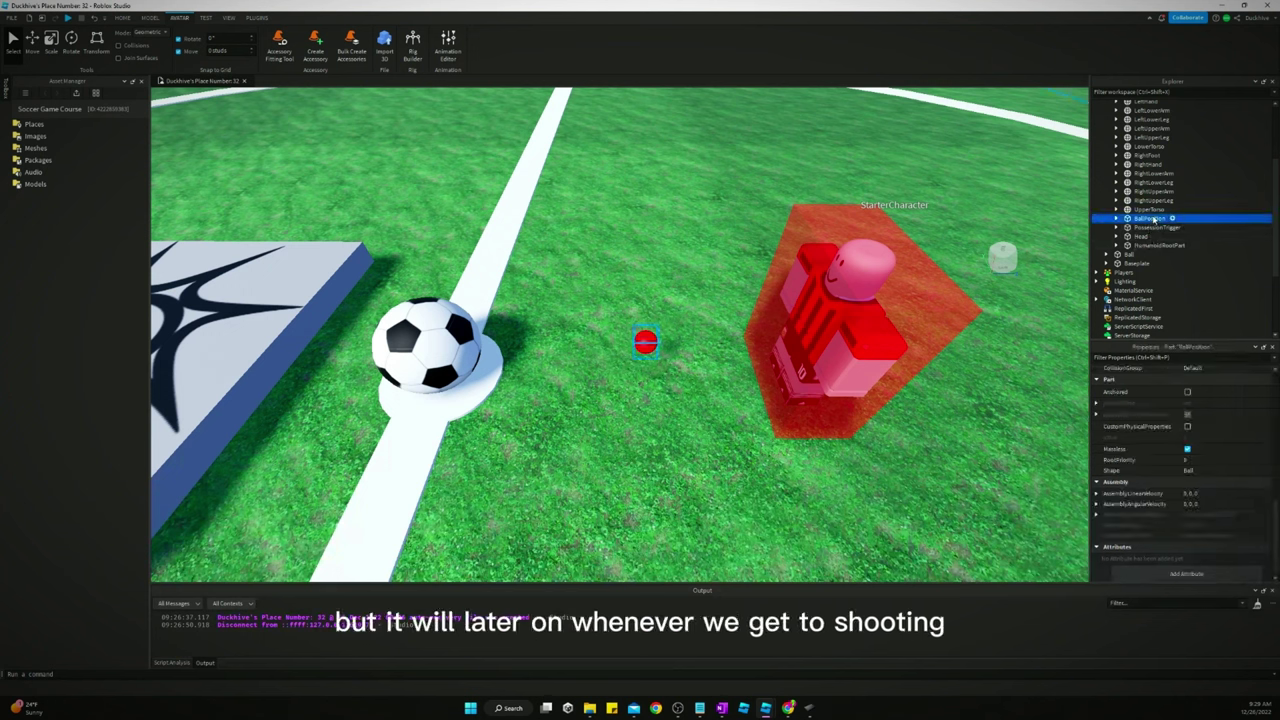
pyautogui.hotkey('ctrl', 'd')
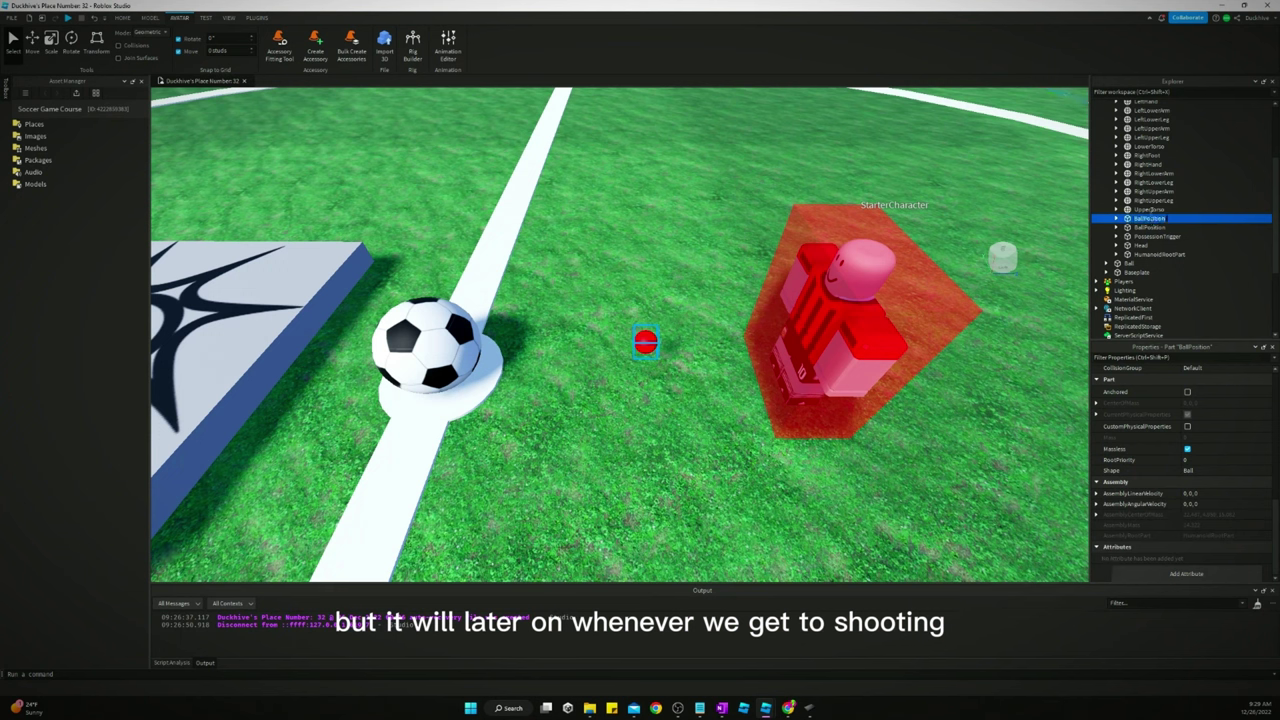
pyautogui.click(1151, 216)
pyautogui.write('ShotAim')
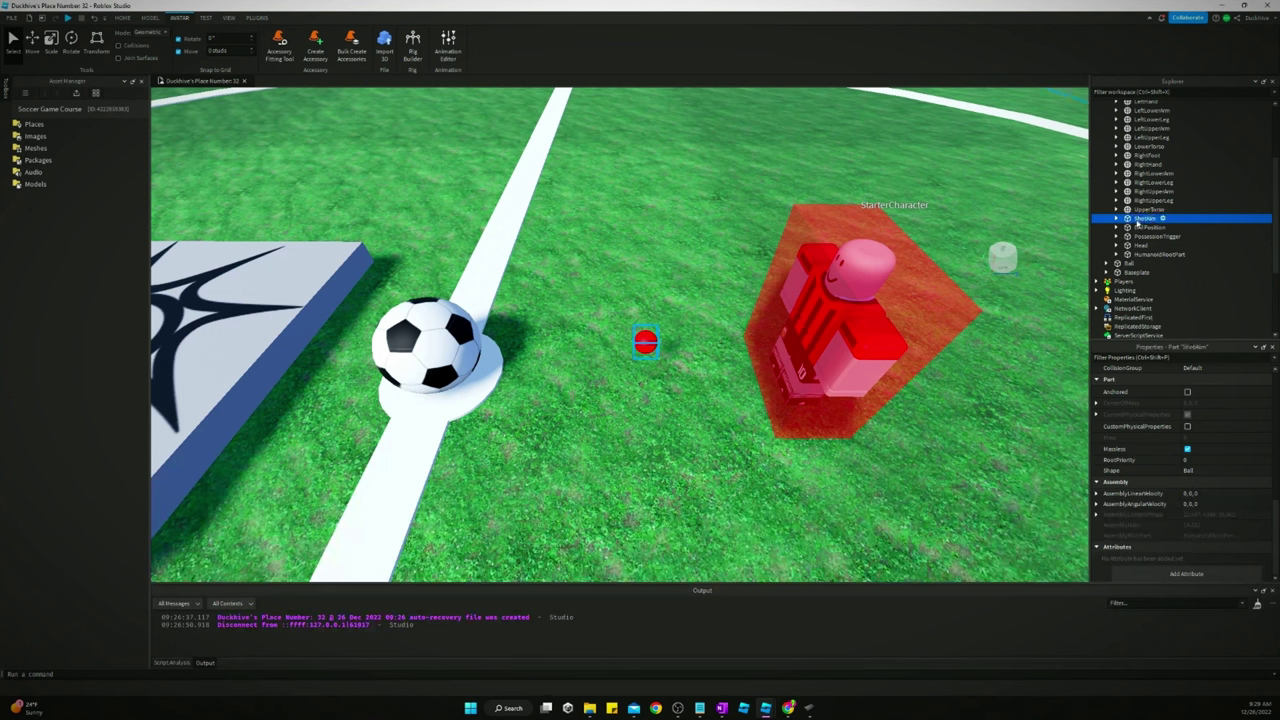
# Step: Set ShotAim's WeldConstraint to join ShotAim as Part0 with HumanoidRootPart as Part1
pyautogui.click(1116, 218)
pyautogui.click(1162, 227)
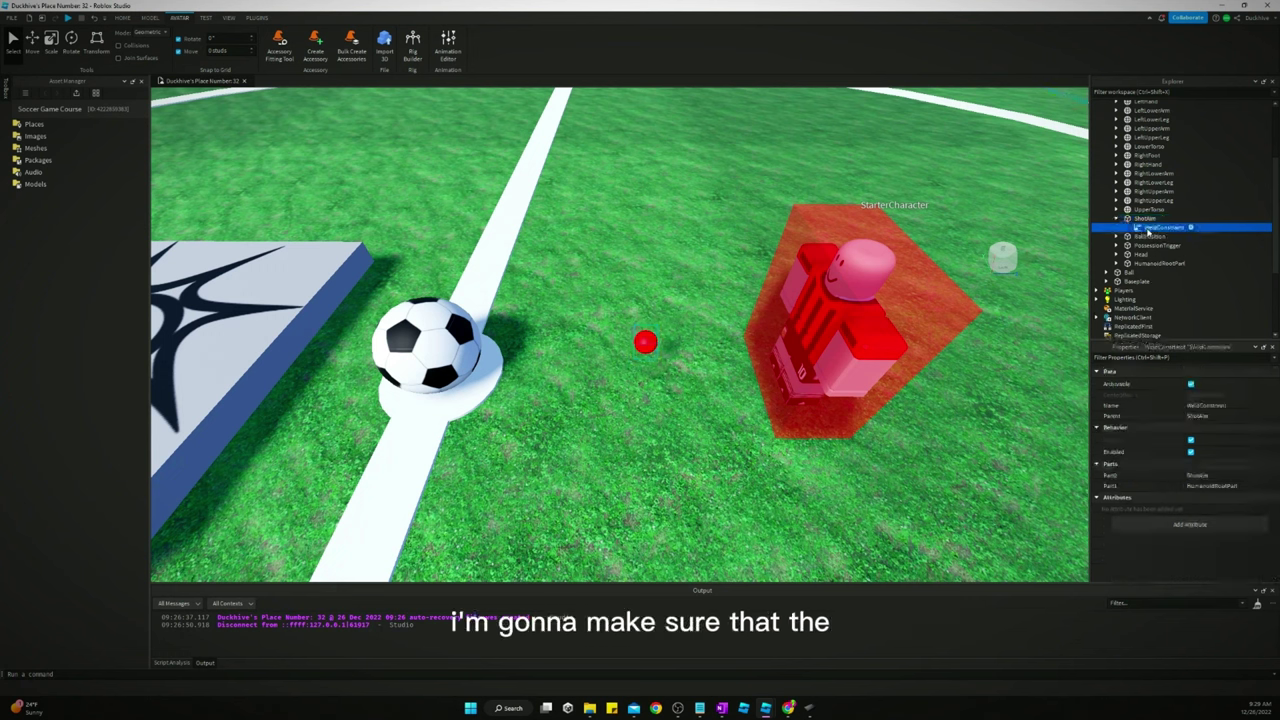
pyautogui.click(1205, 476)
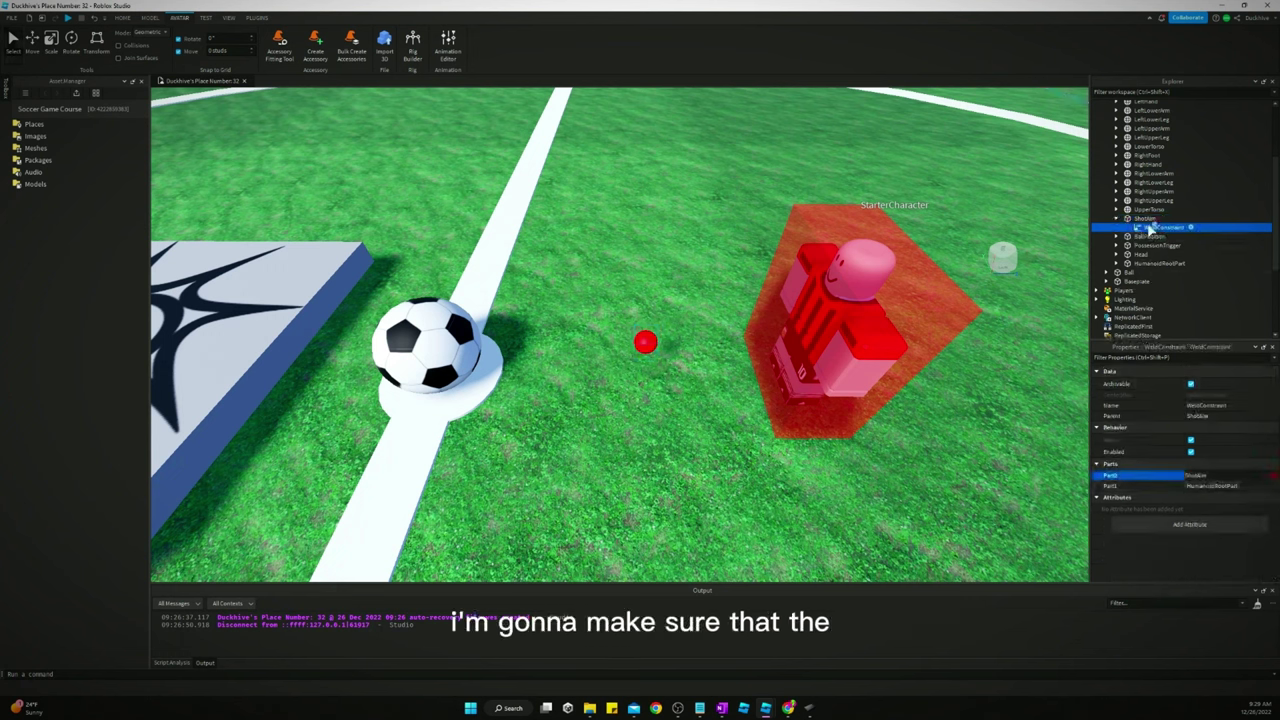
pyautogui.click(1210, 486)
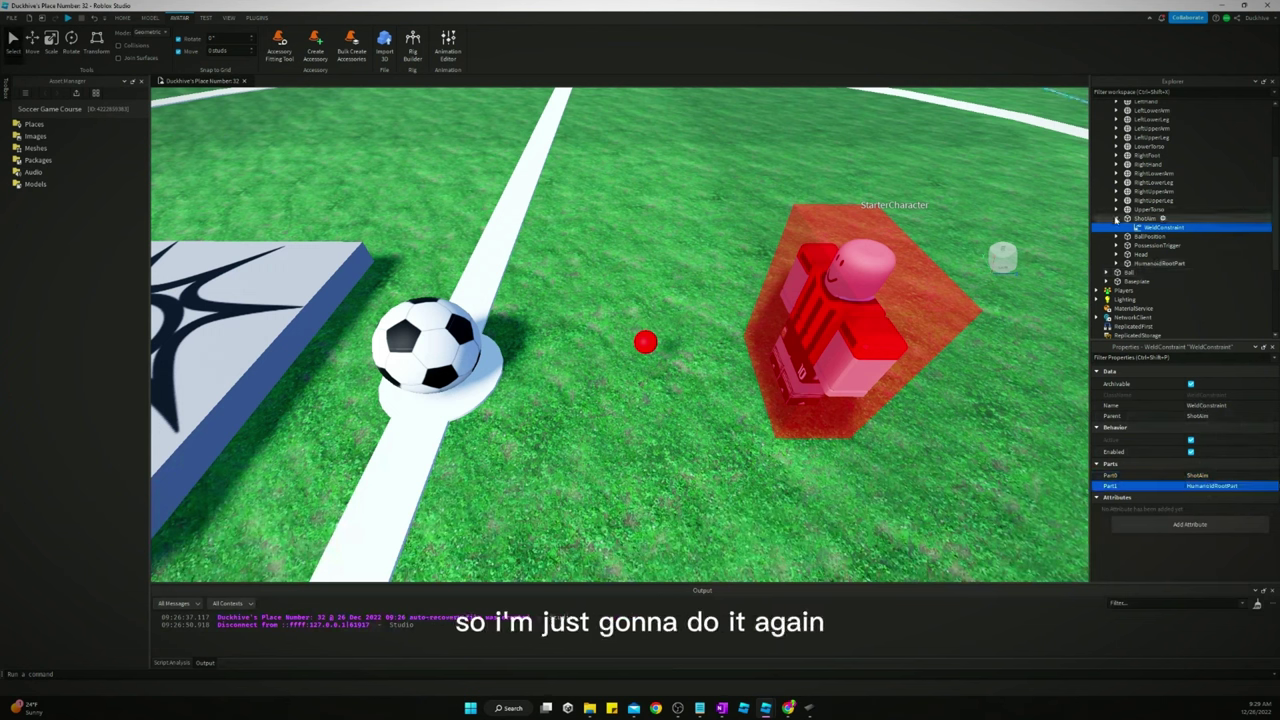
pyautogui.click(1116, 219)
# Step: Duplicate the ShotAim part and rename the copy ShotStart
pyautogui.click(1131, 217)
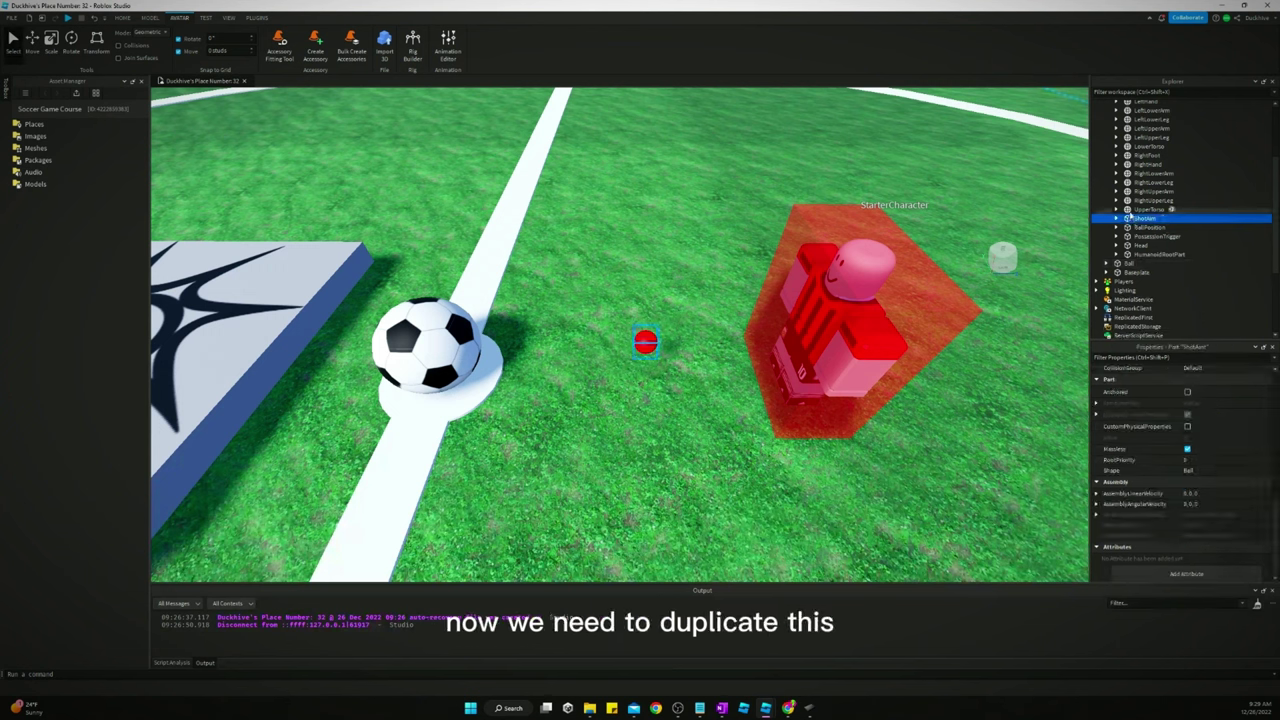
pyautogui.hotkey('ctrl', 'd')
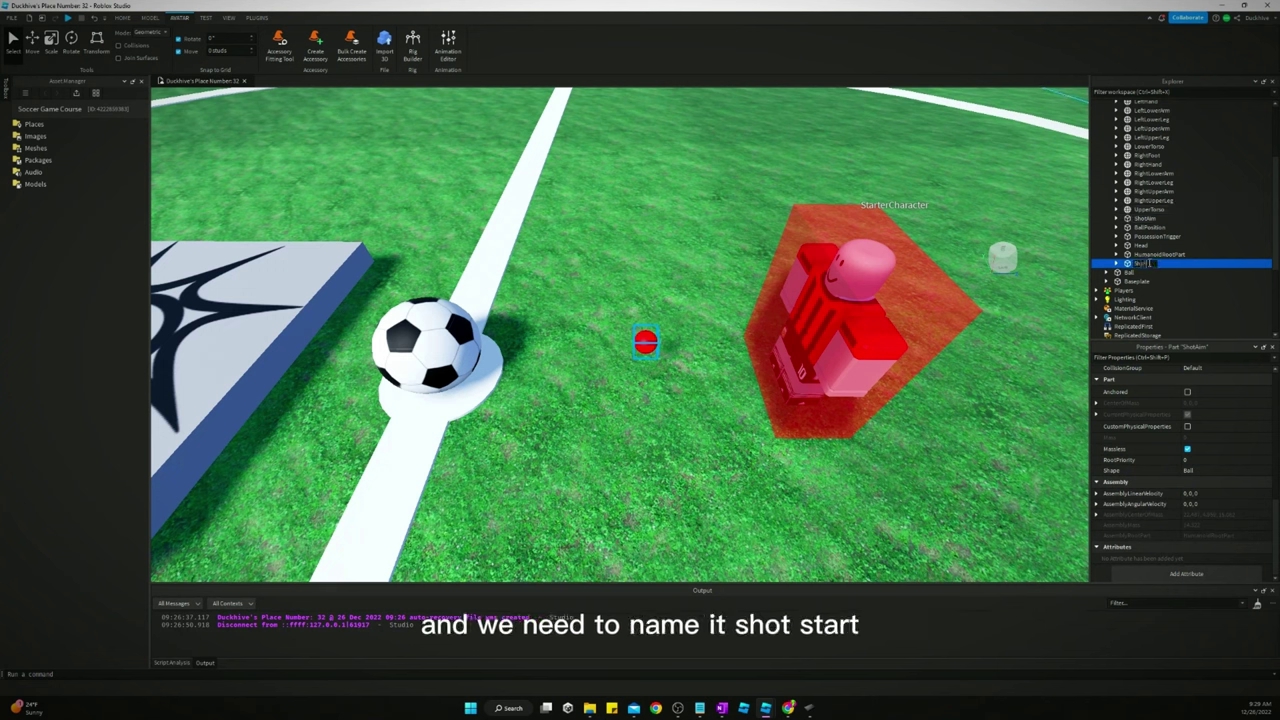
pyautogui.press('Return')
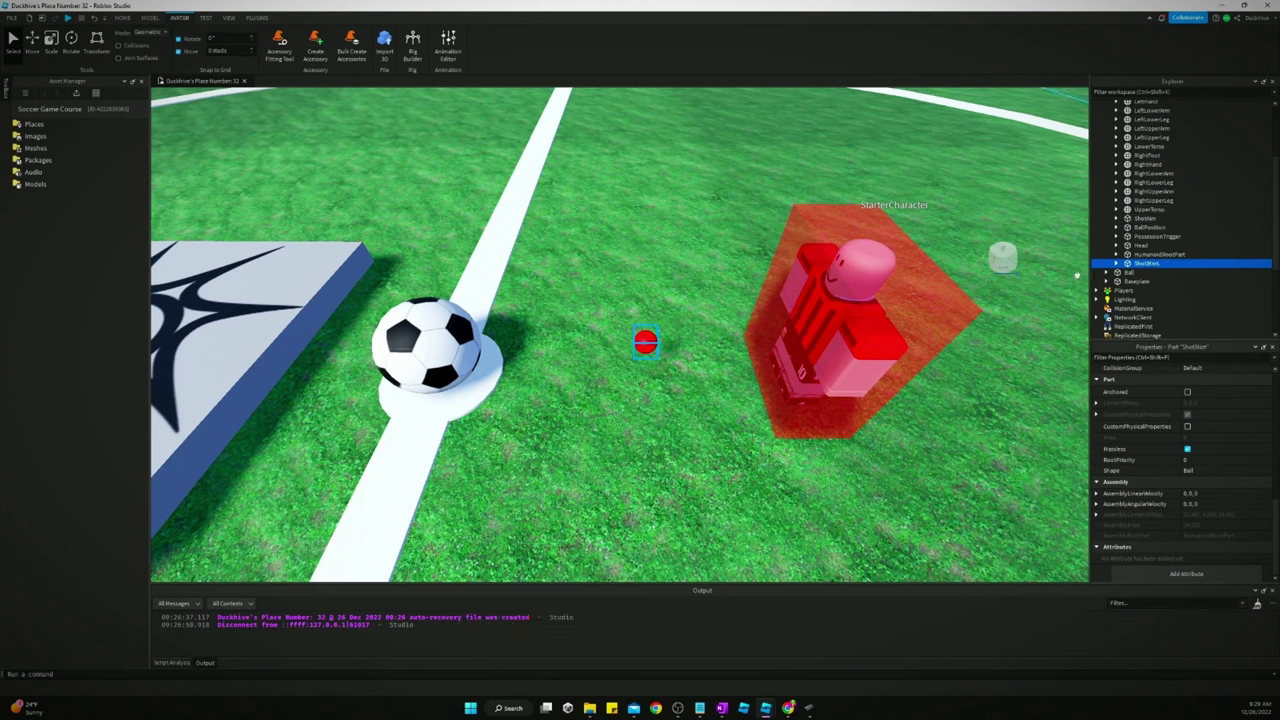
# Step: Try moving the ShotAim part far out in front of the character across the pitch, and undo the moves
pyautogui.scroll(-8, 425, 170)
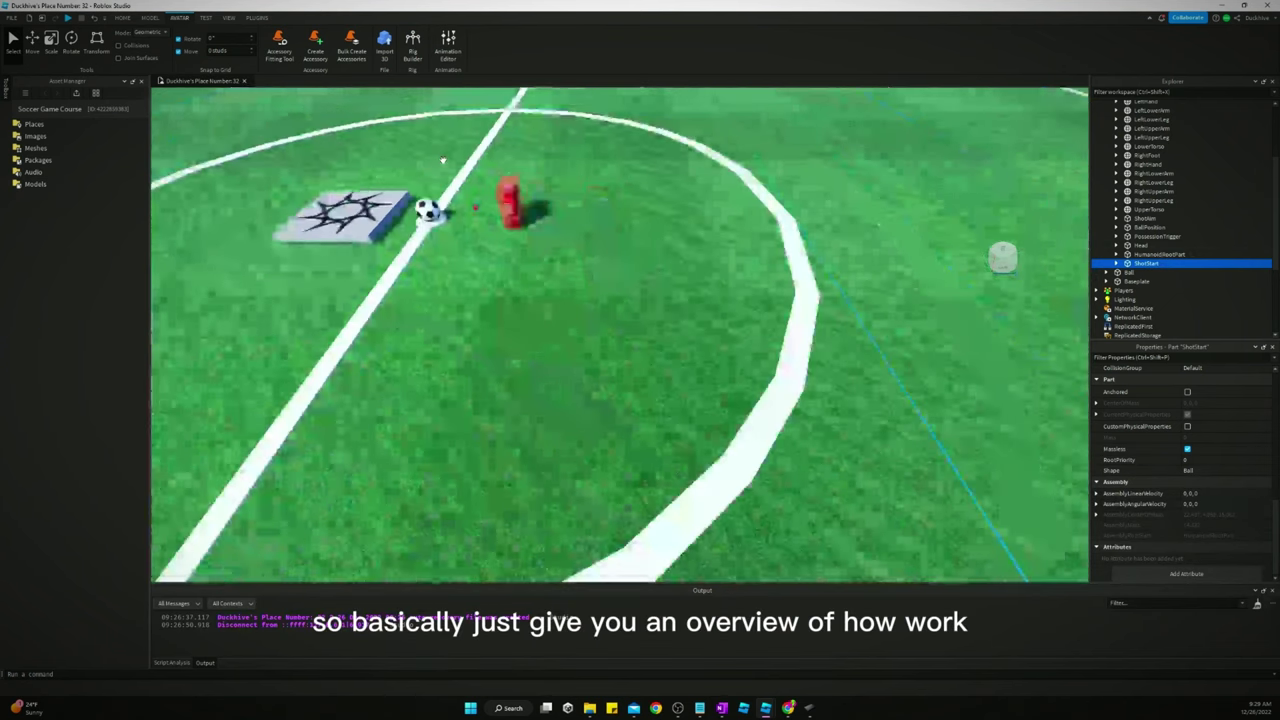
pyautogui.moveTo(443, 159); pyautogui.dragTo(491, 186, button='middle')
pyautogui.scroll(2, 492, 189)
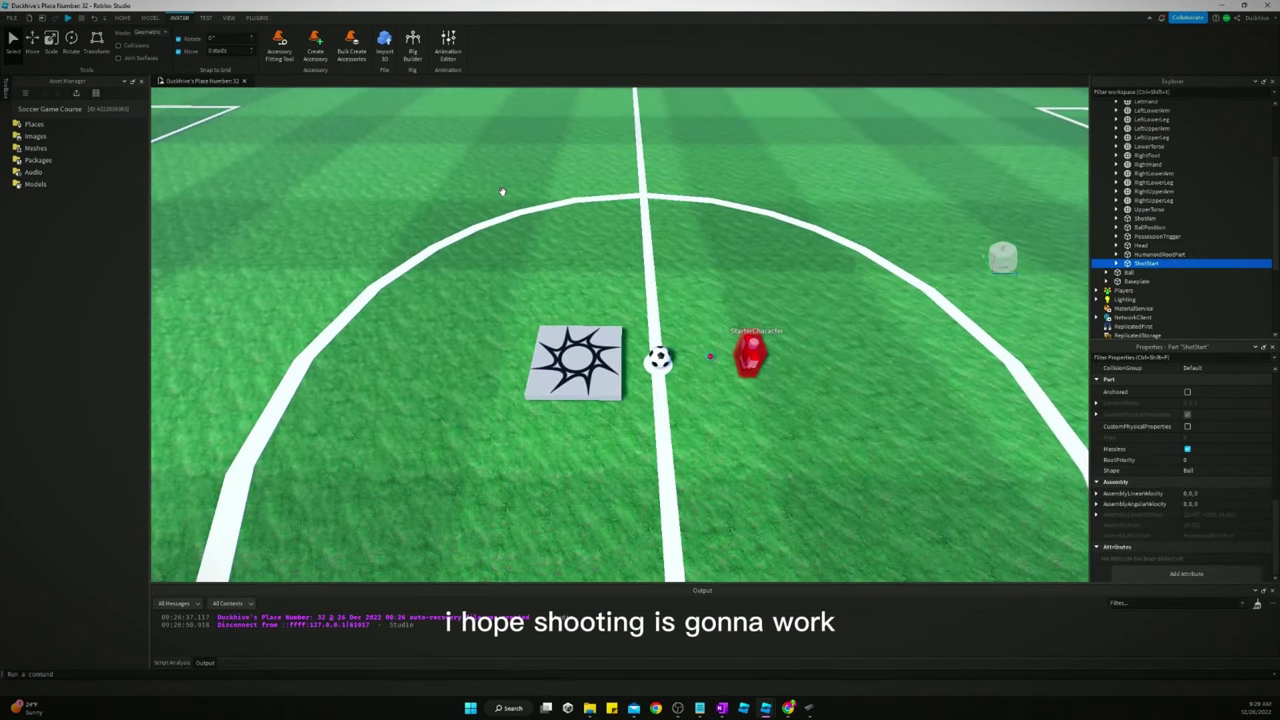
pyautogui.scroll(4, 506, 197)
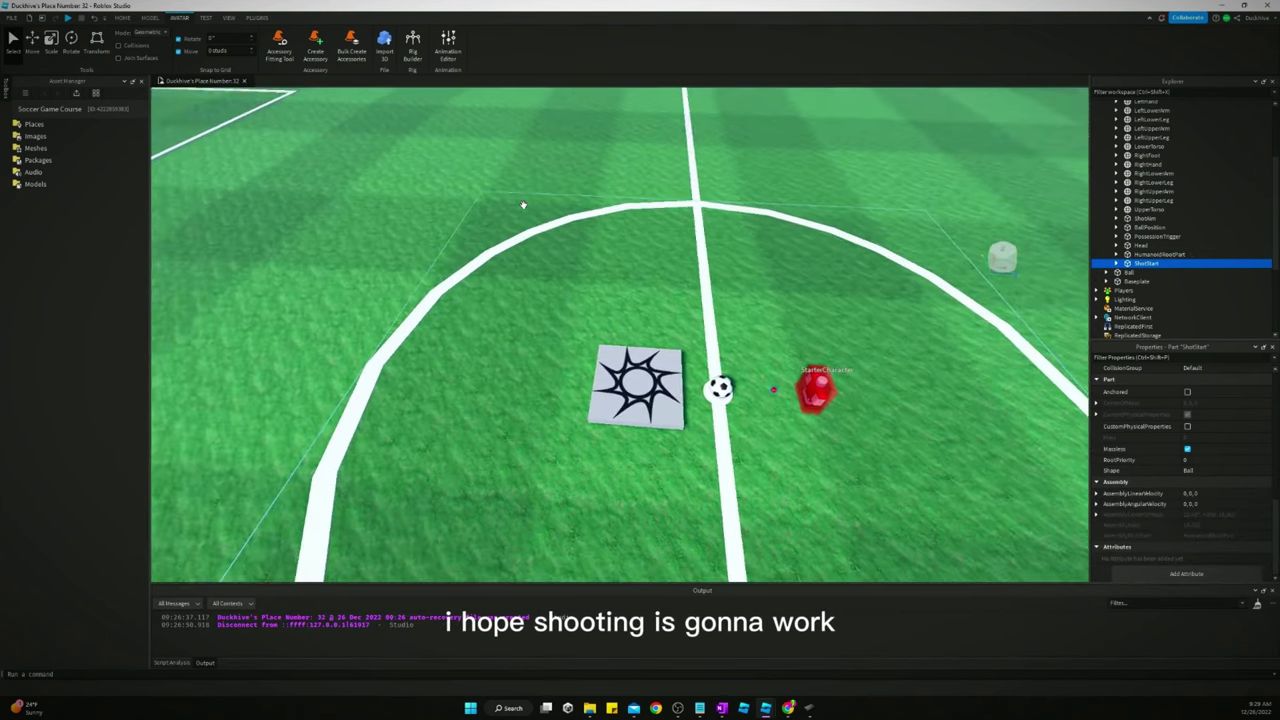
pyautogui.moveTo(522, 205); pyautogui.dragTo(522, 204, button='right')
pyautogui.click(1148, 218)
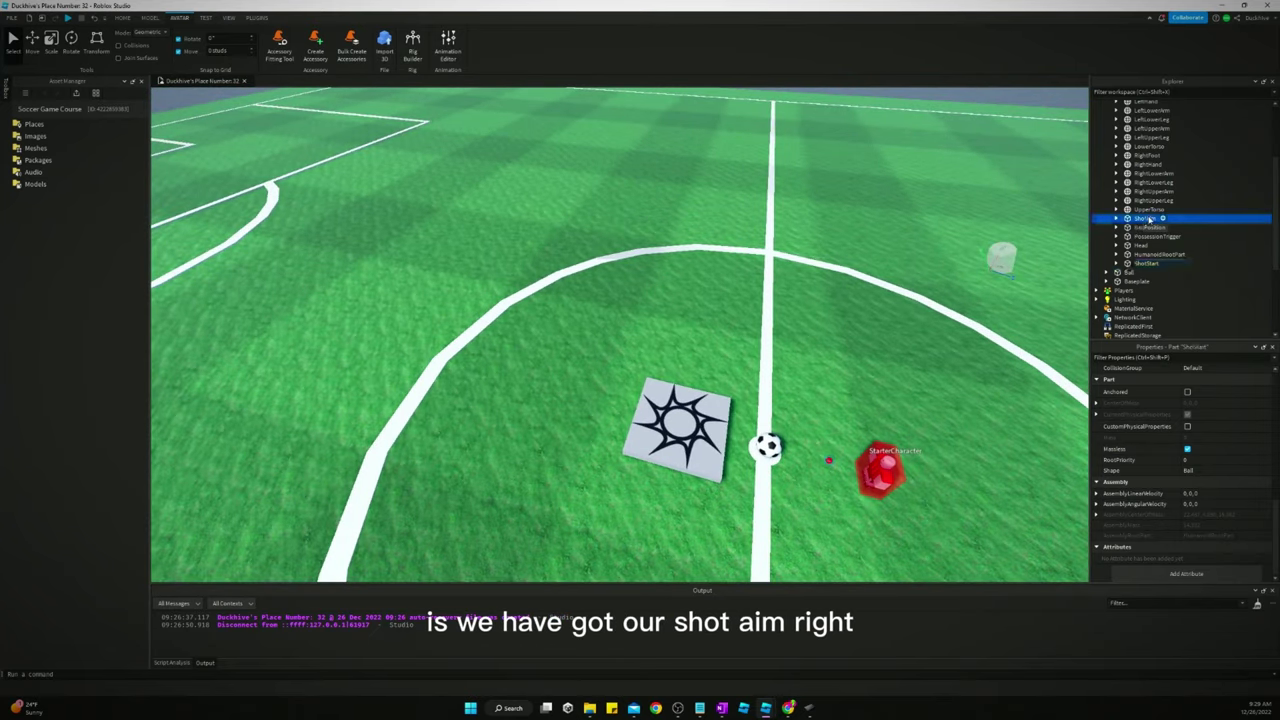
pyautogui.hotkey('ctrl', '2')
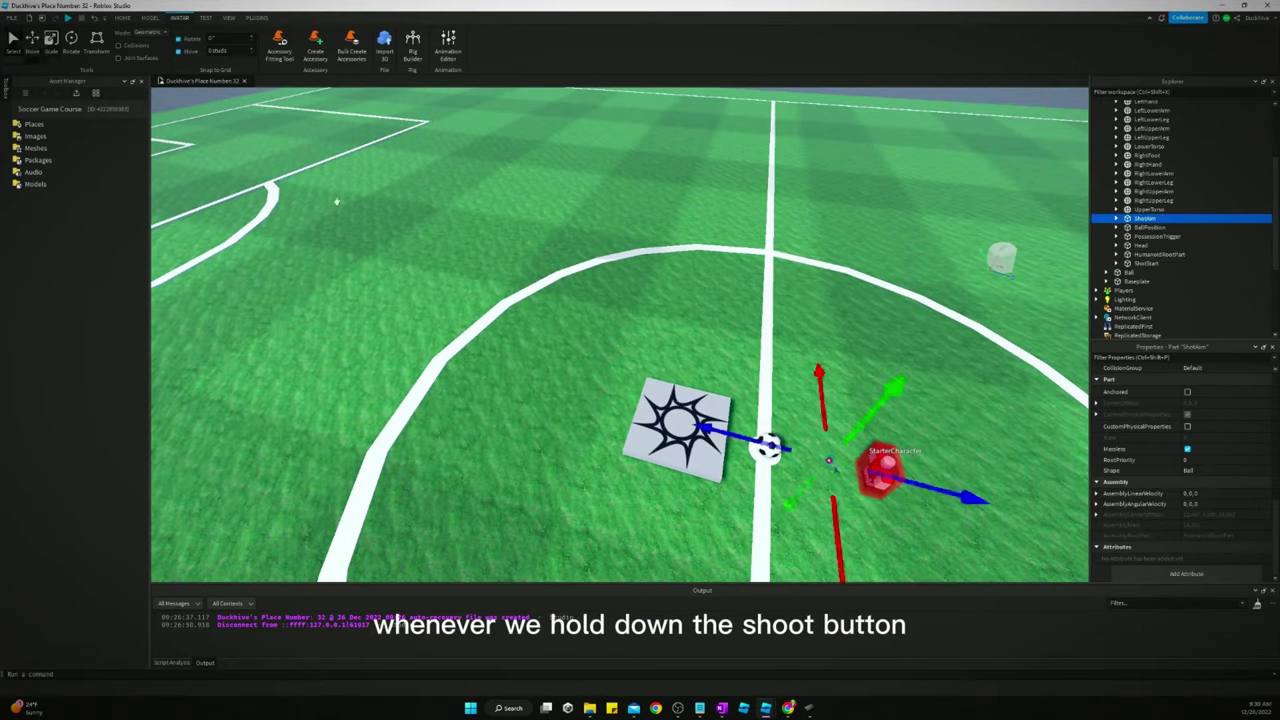
pyautogui.moveTo(968, 497); pyautogui.dragTo(336, 335)
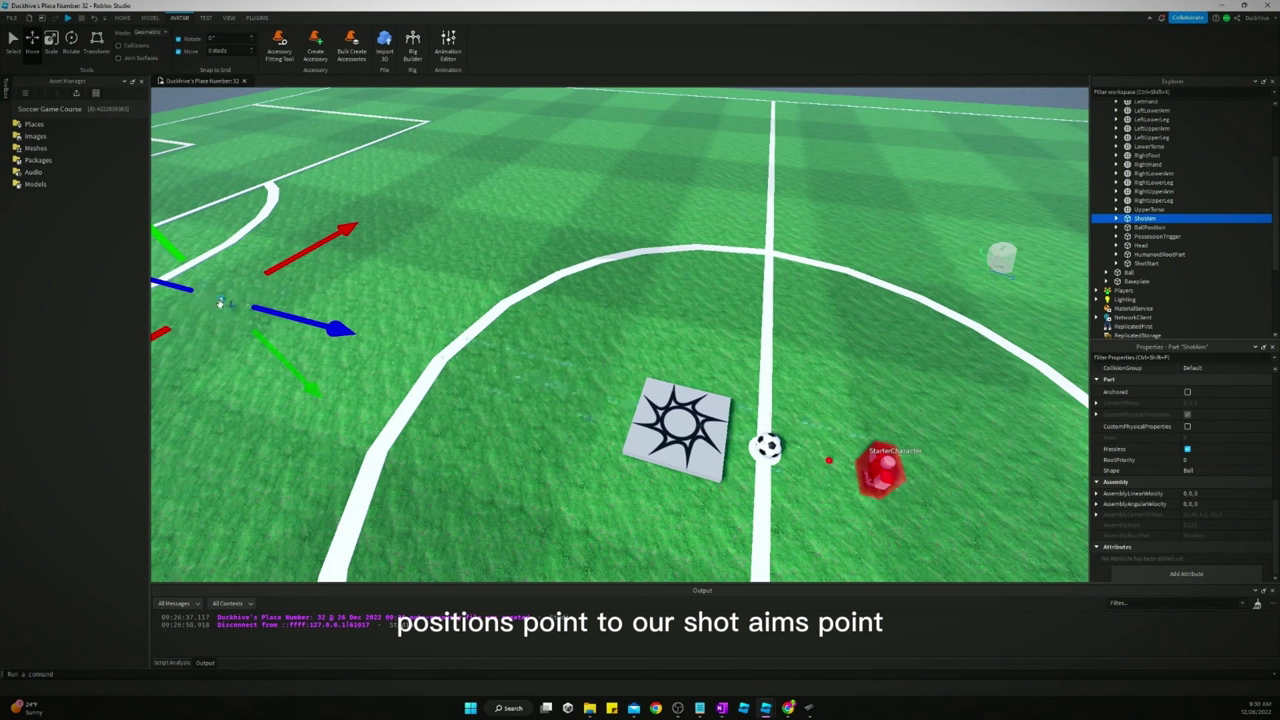
pyautogui.moveTo(280, 313); pyautogui.dragTo(331, 325)
pyautogui.hotkey('ctrl', 'z')
pyautogui.hotkey('ctrl', 'z')
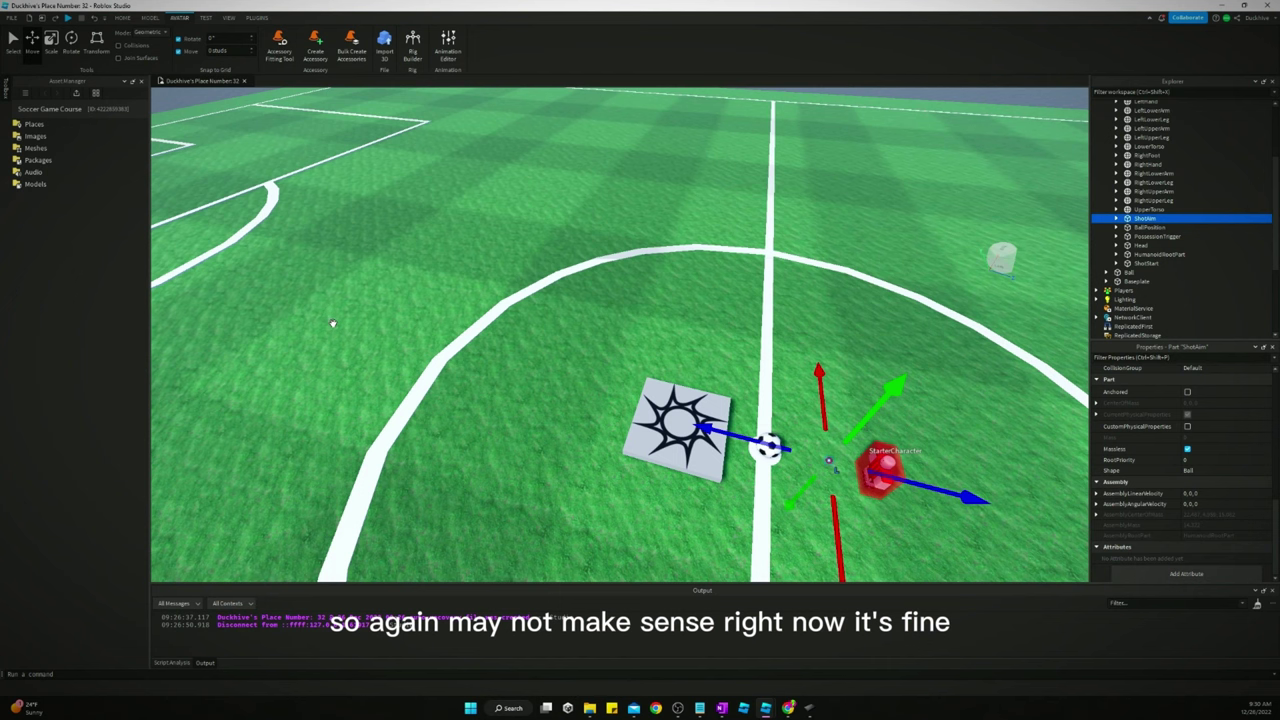
# Step: Move the ShotStart part straight out in front of the character, past the ball and the spawn pad
pyautogui.moveTo(772, 400); pyautogui.dragTo(800, 400, button='right')
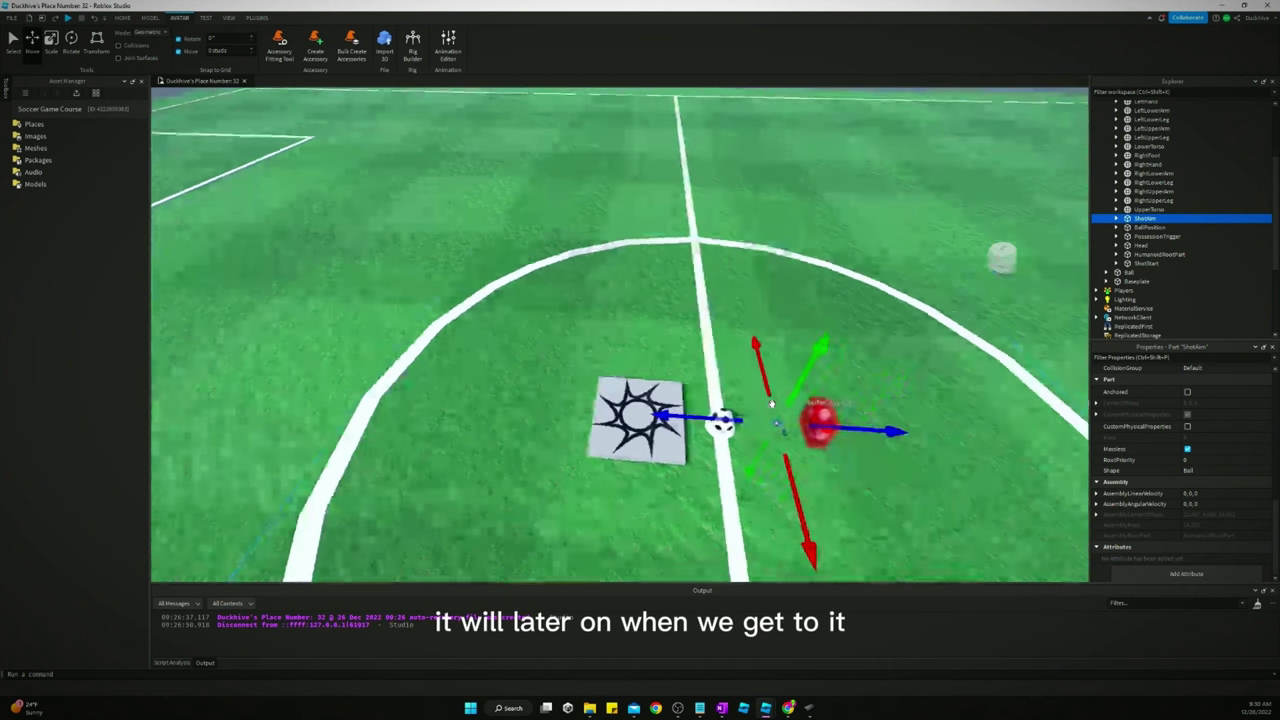
pyautogui.scroll(3, 770, 408)
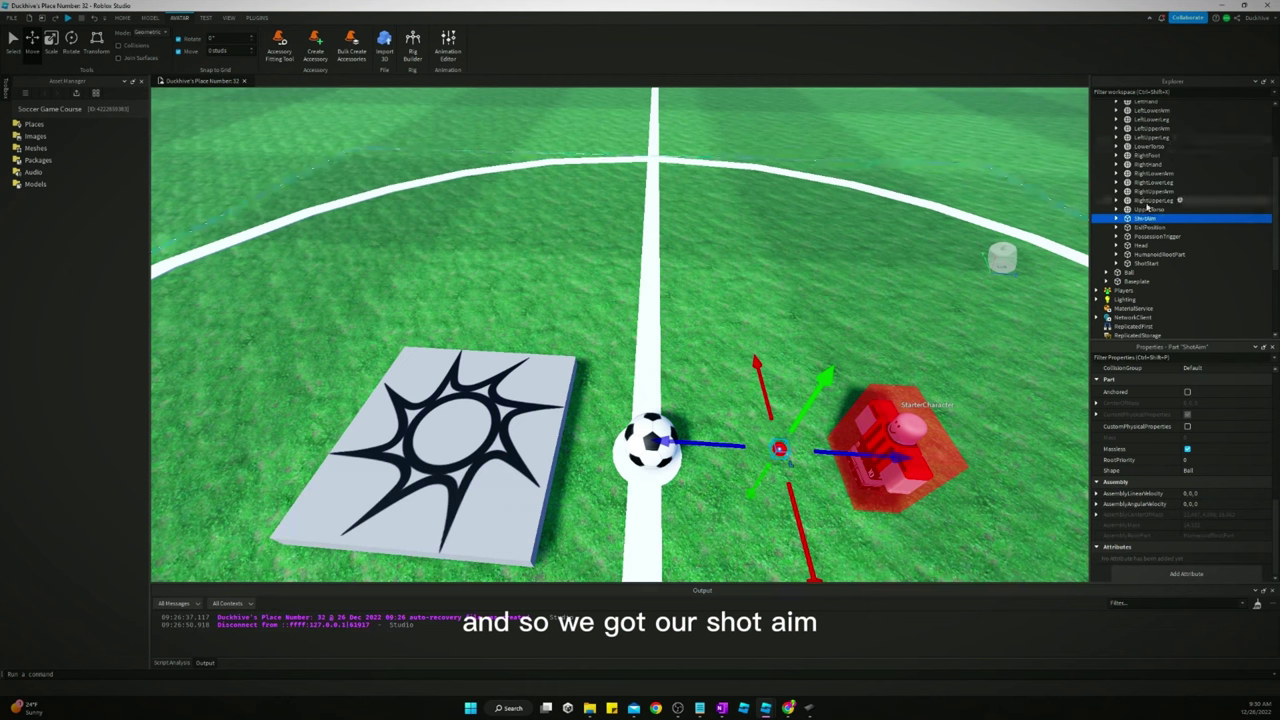
pyautogui.click(1150, 263)
pyautogui.scroll(-3, 786, 420)
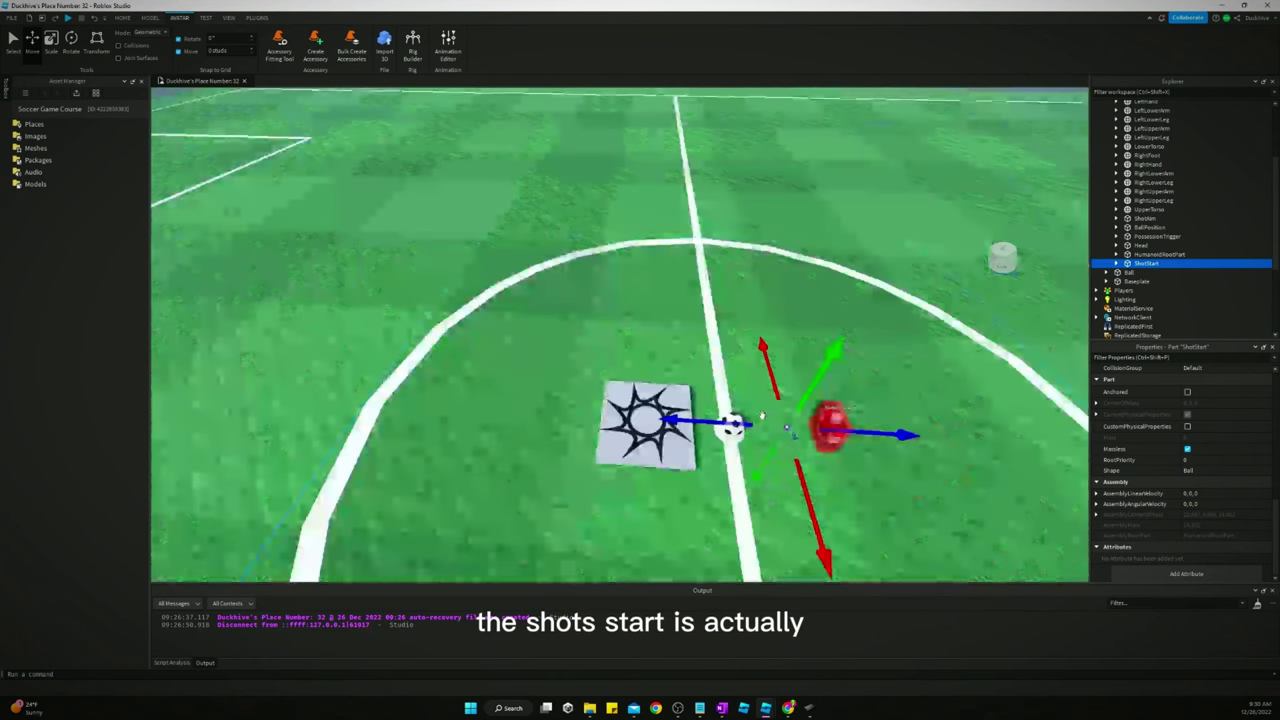
pyautogui.moveTo(706, 423); pyautogui.dragTo(458, 418)
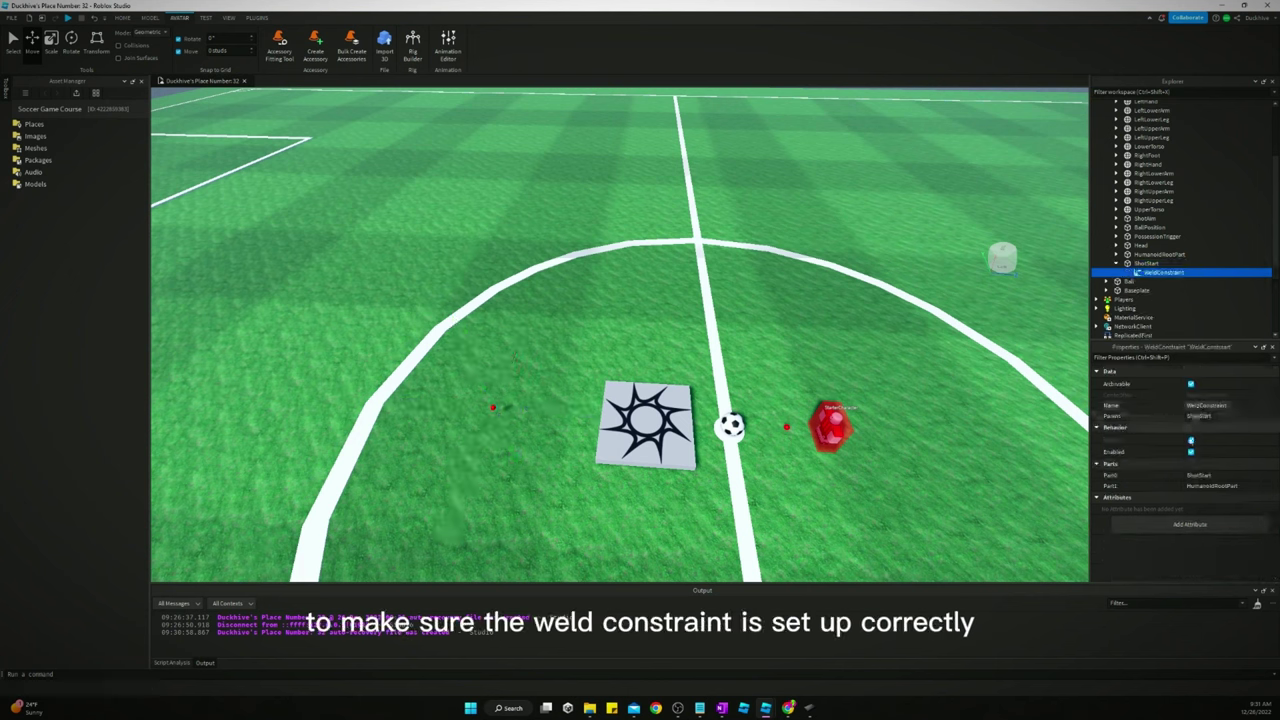
# Step: Check that ShotStart's WeldConstraint has ShotStart as Part0 and HumanoidRootPart as Part1
pyautogui.click(1200, 475)
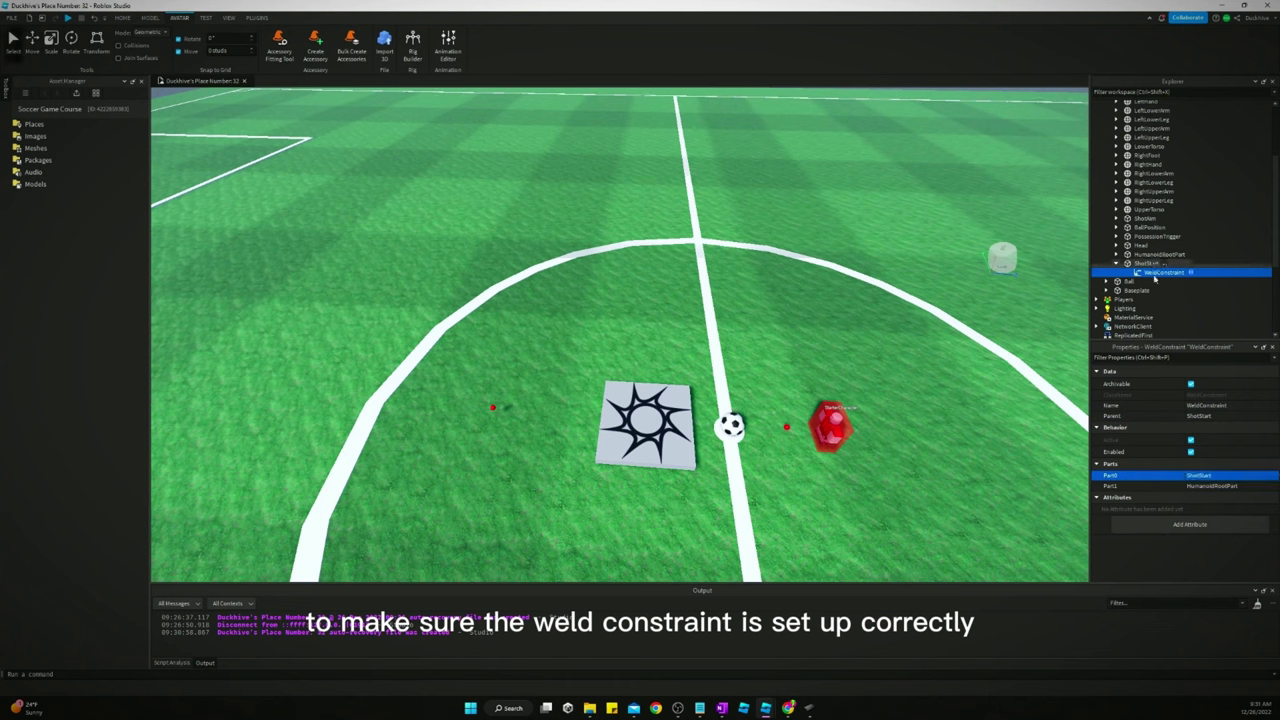
pyautogui.click(1205, 486)
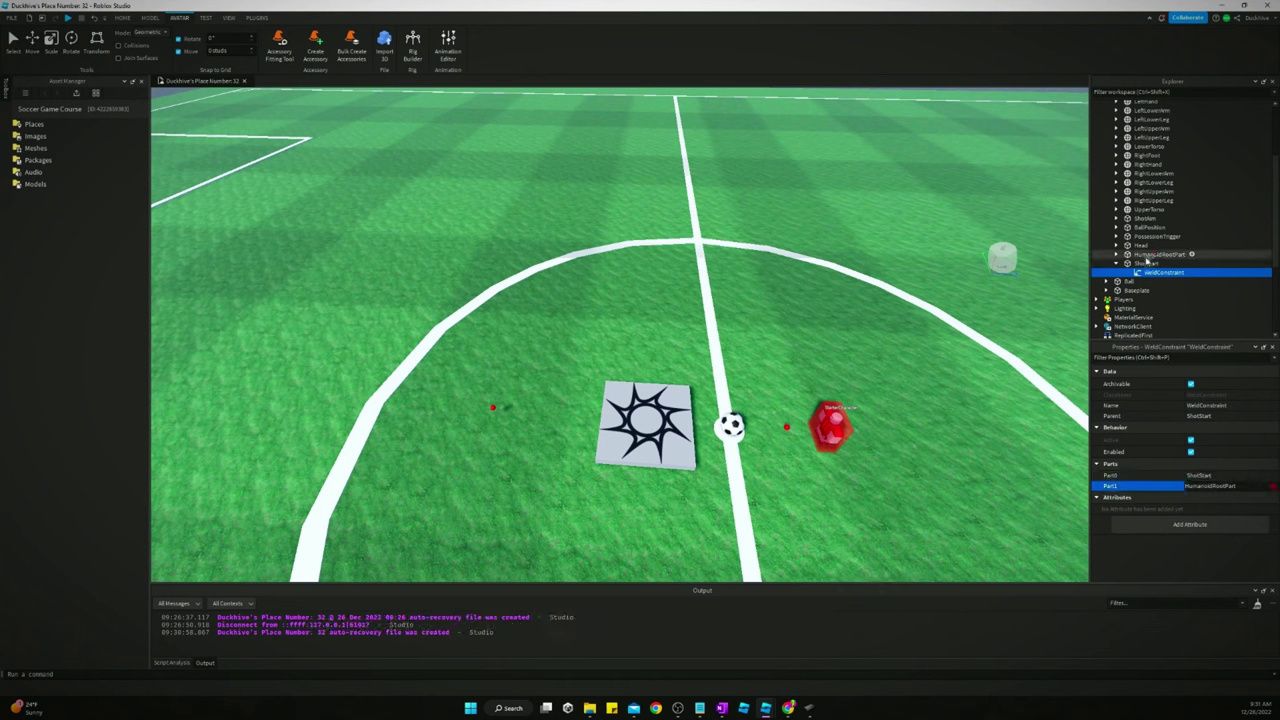
pyautogui.click(1117, 263)
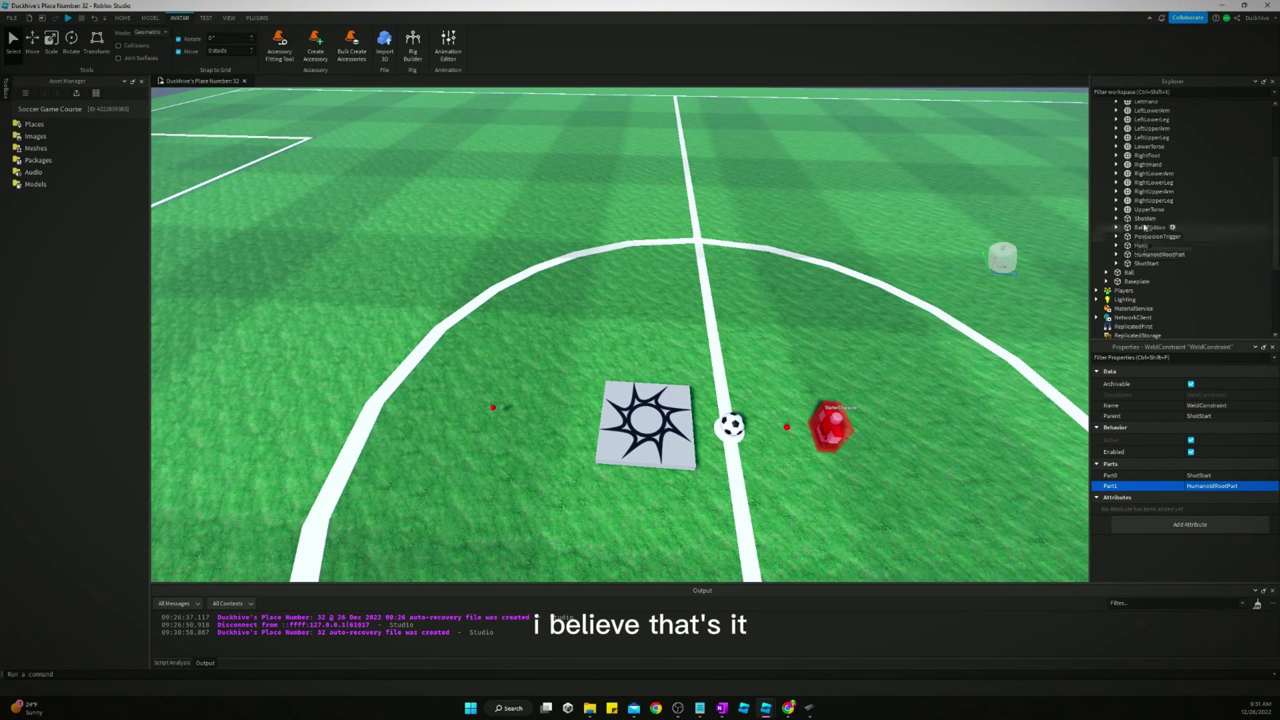
# Step: Select the StarterCharacter model in the Workspace and collapse its contents
pyautogui.click(1142, 218)
pyautogui.scroll(3, 1133, 221)
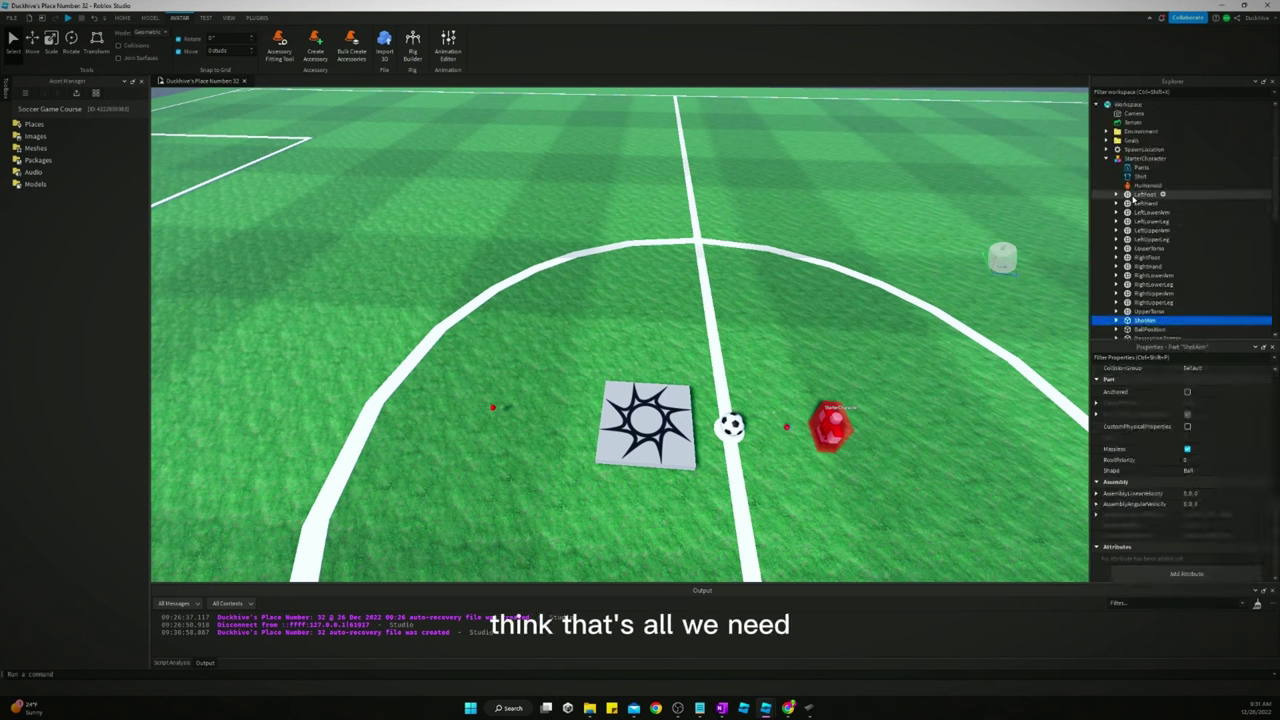
pyautogui.scroll(3, 1146, 220)
pyautogui.click(1140, 158)
pyautogui.click(1107, 158)
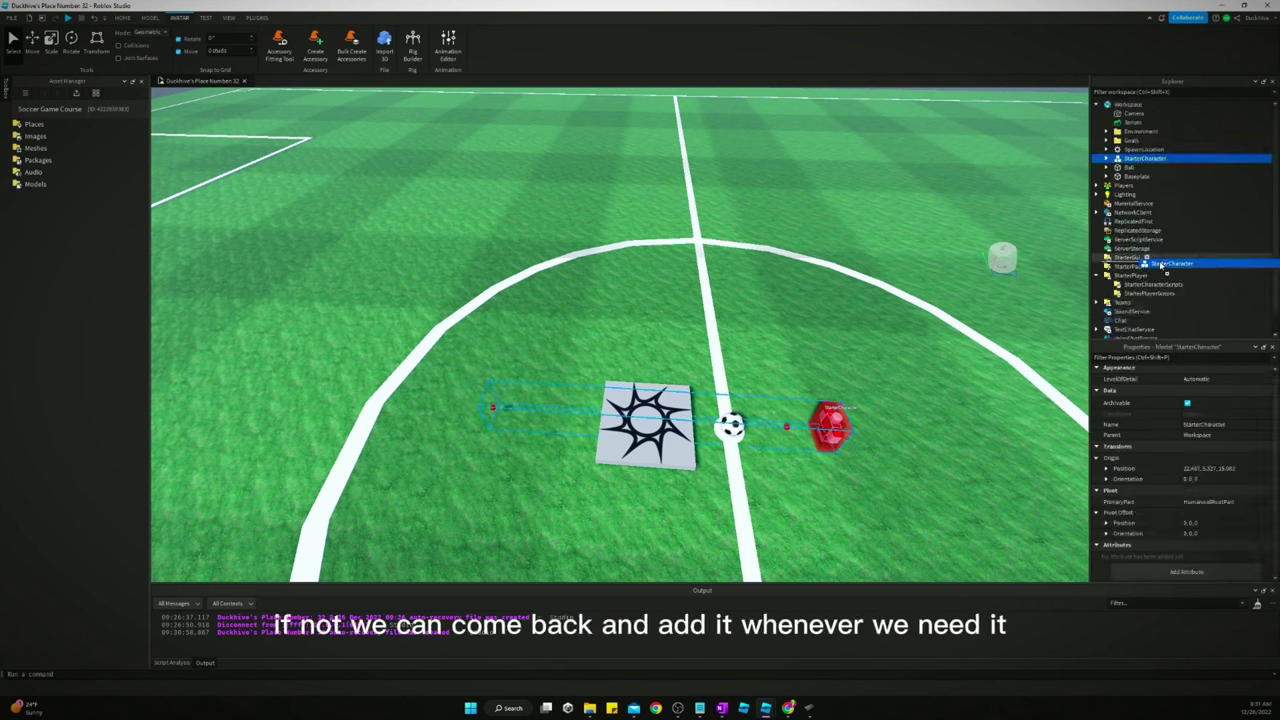